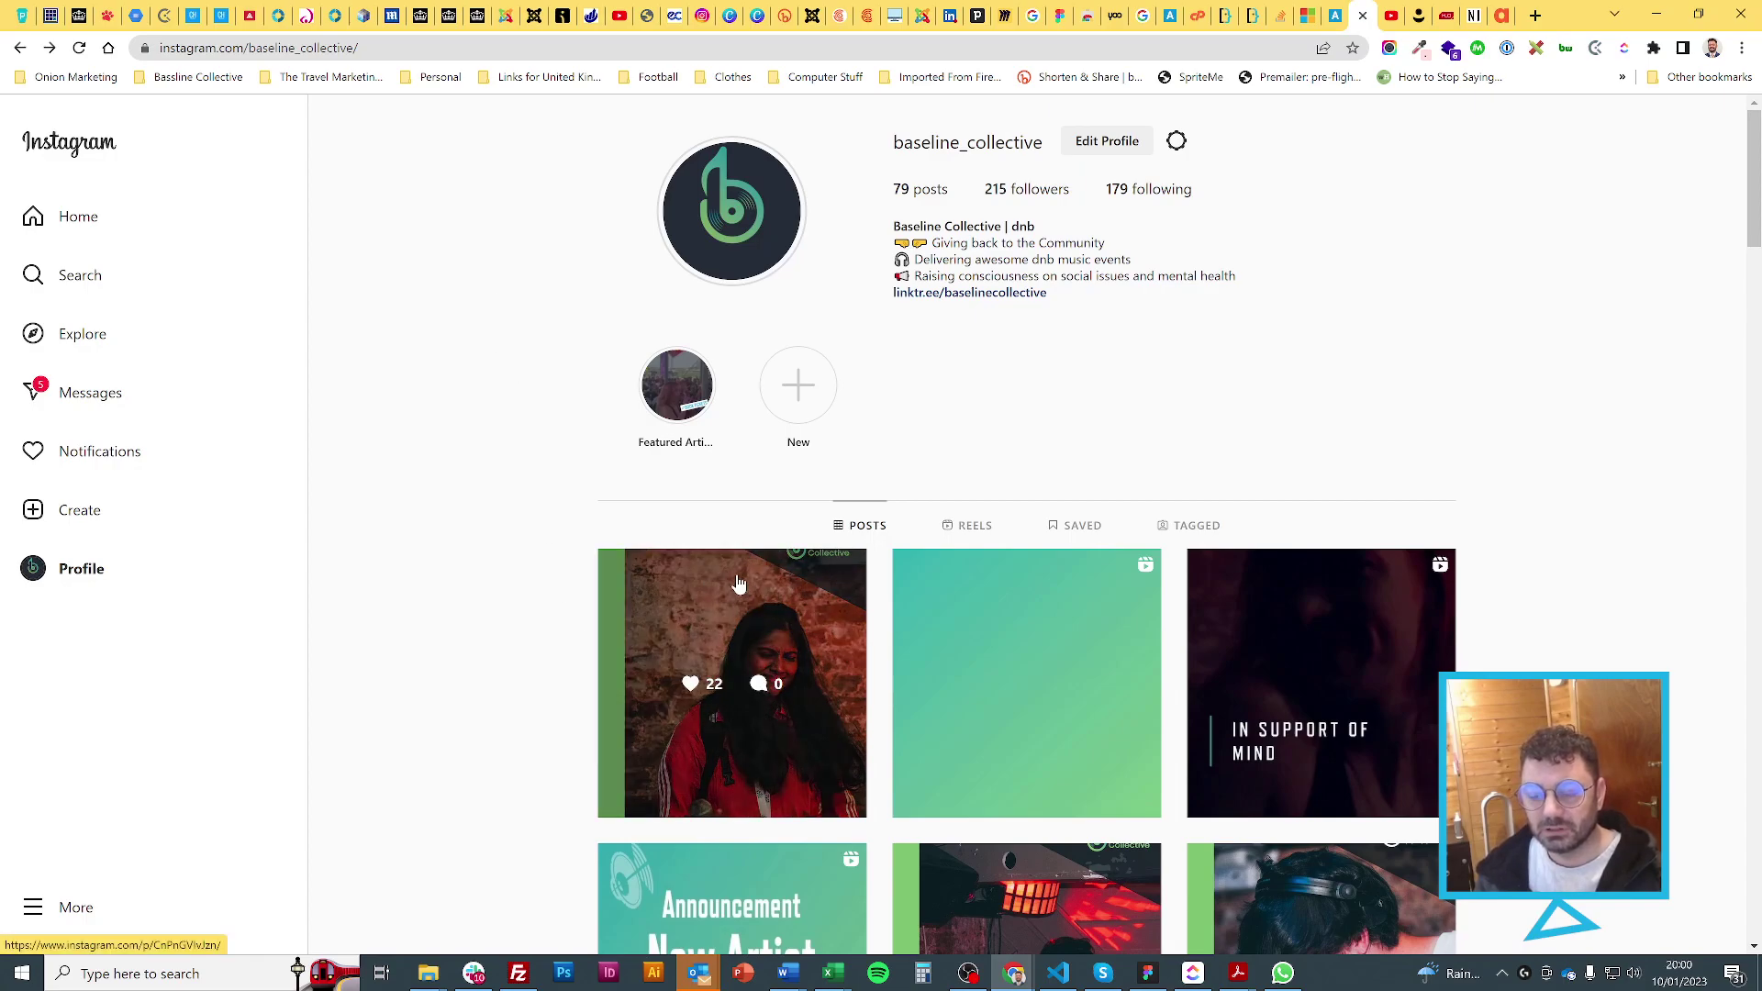
Open the top-left launch-party post with the microphone, crediting Phloem ft. Shanksy's 'Ready for tonight'
{"action": "left_click", "coordinate": [770, 631]}
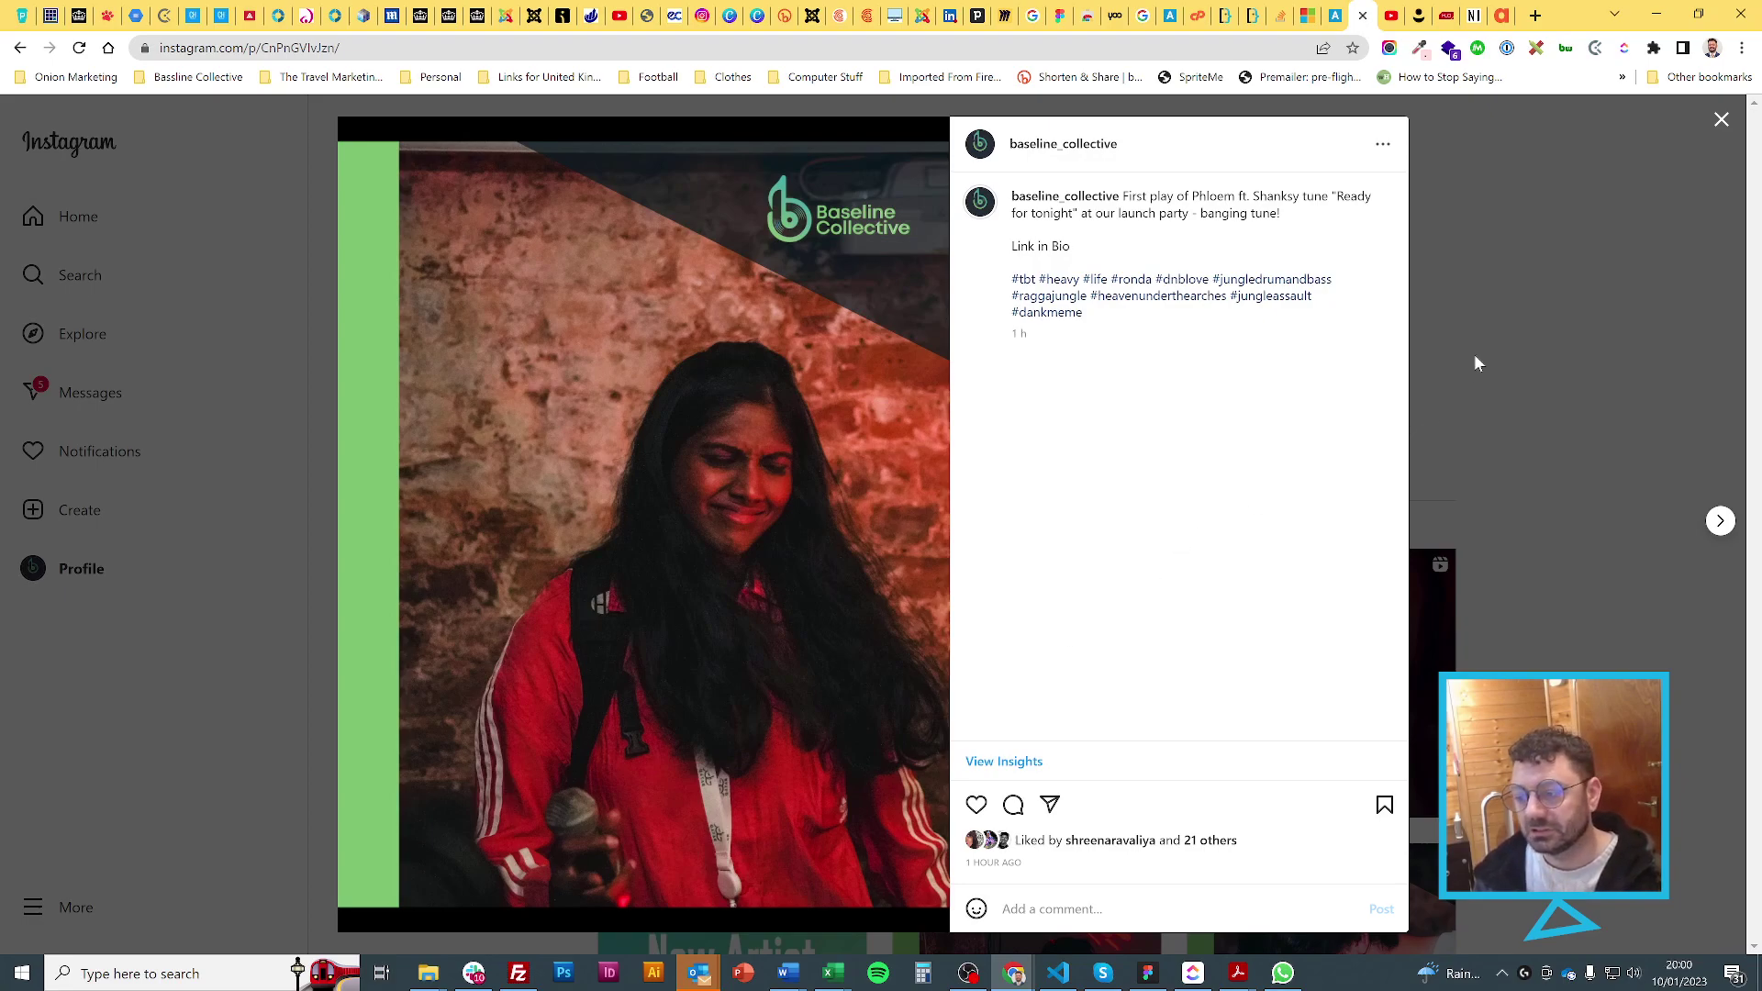
{"action": "left_click", "coordinate": [1519, 340]}
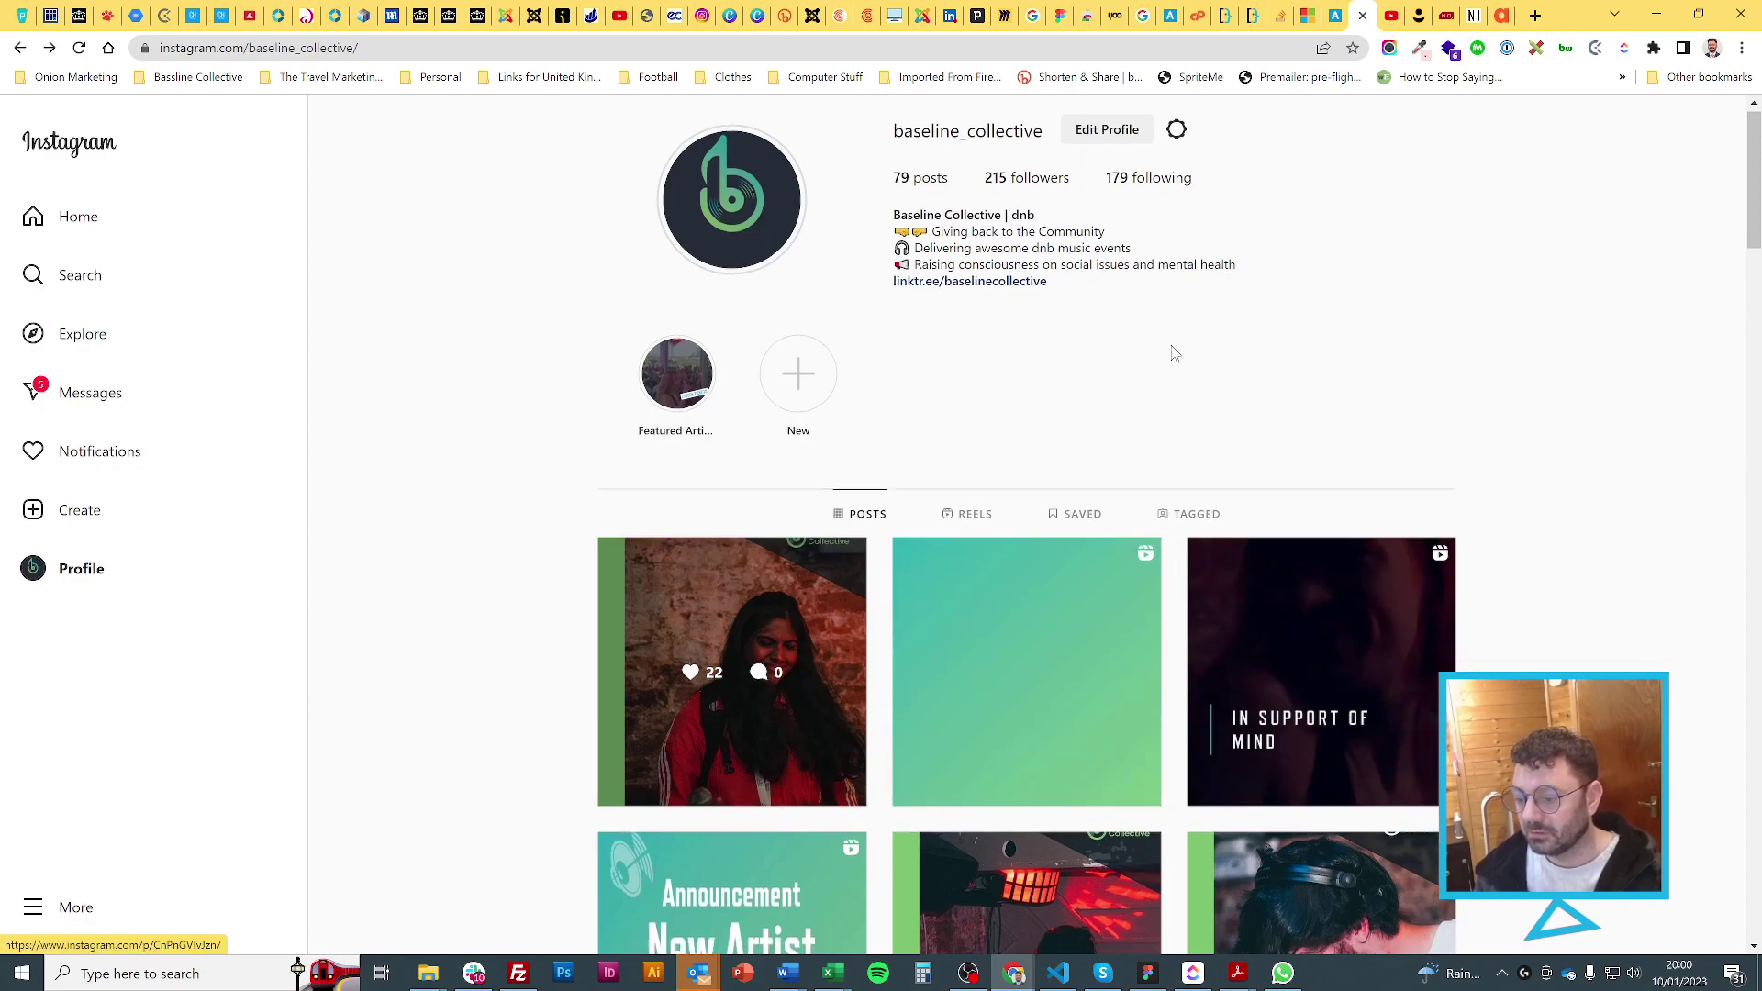
{"action": "scroll", "coordinate": [1072, 642], "scroll_direction": "down", "scroll_amount": 4}
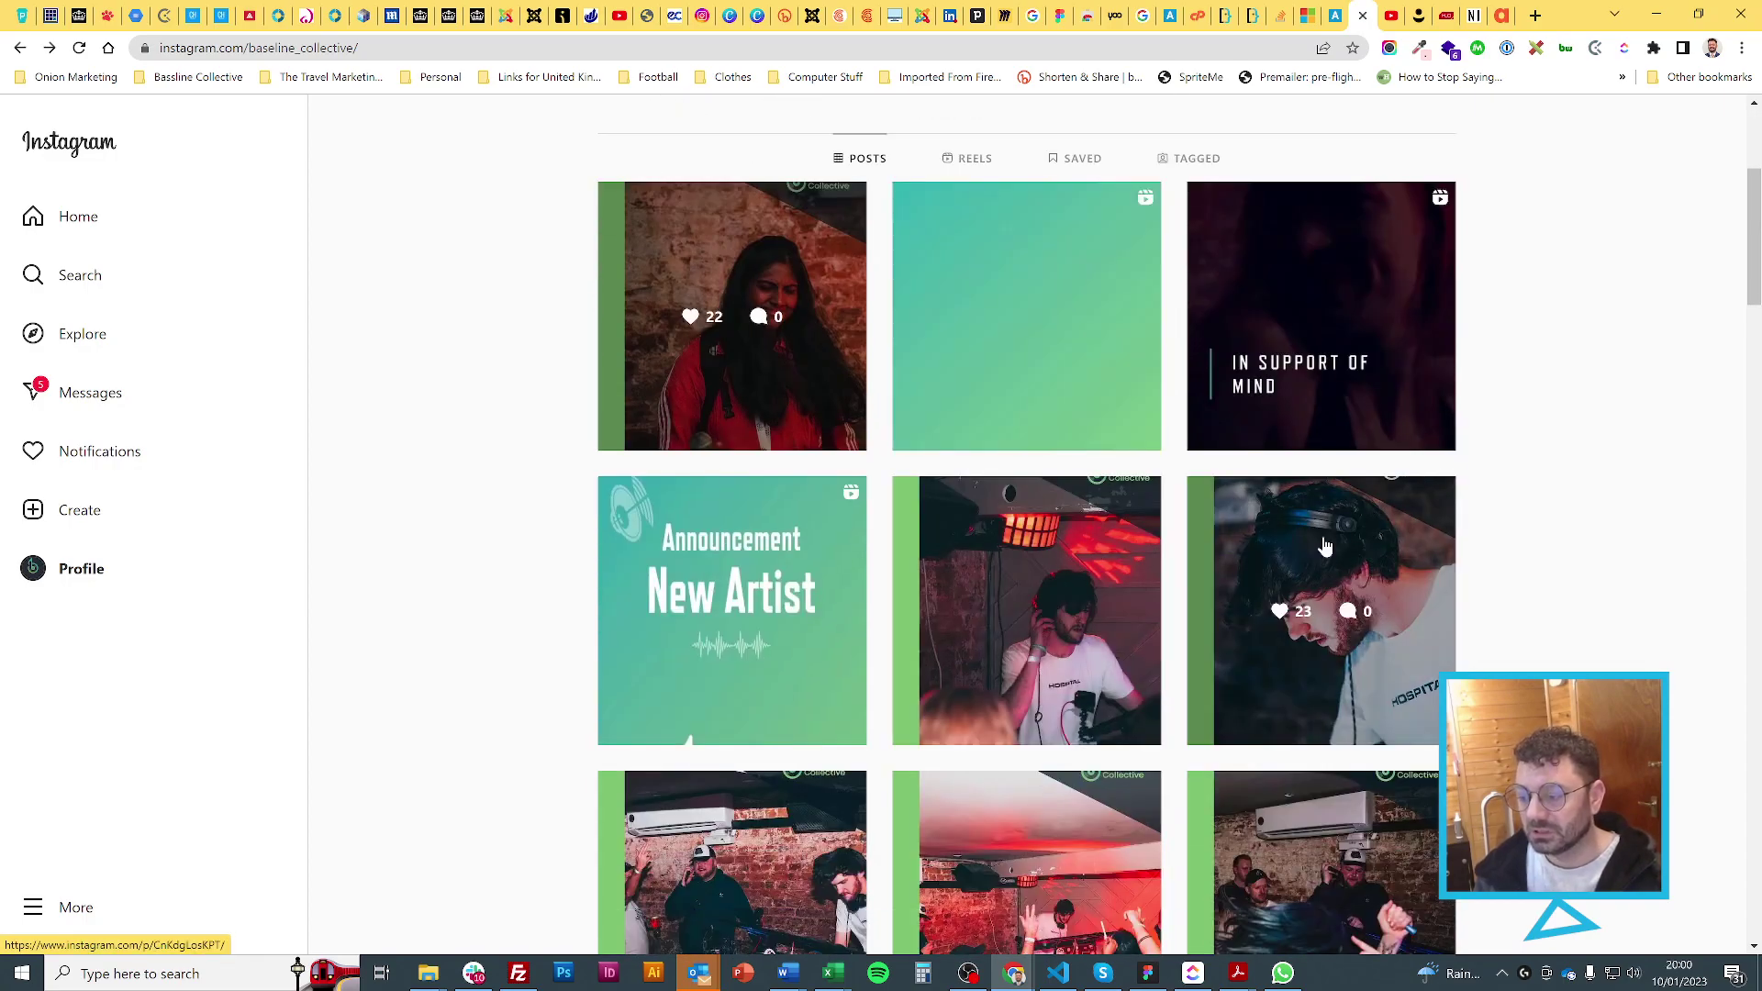
{"action": "scroll", "coordinate": [1325, 546], "scroll_direction": "down", "scroll_amount": 2}
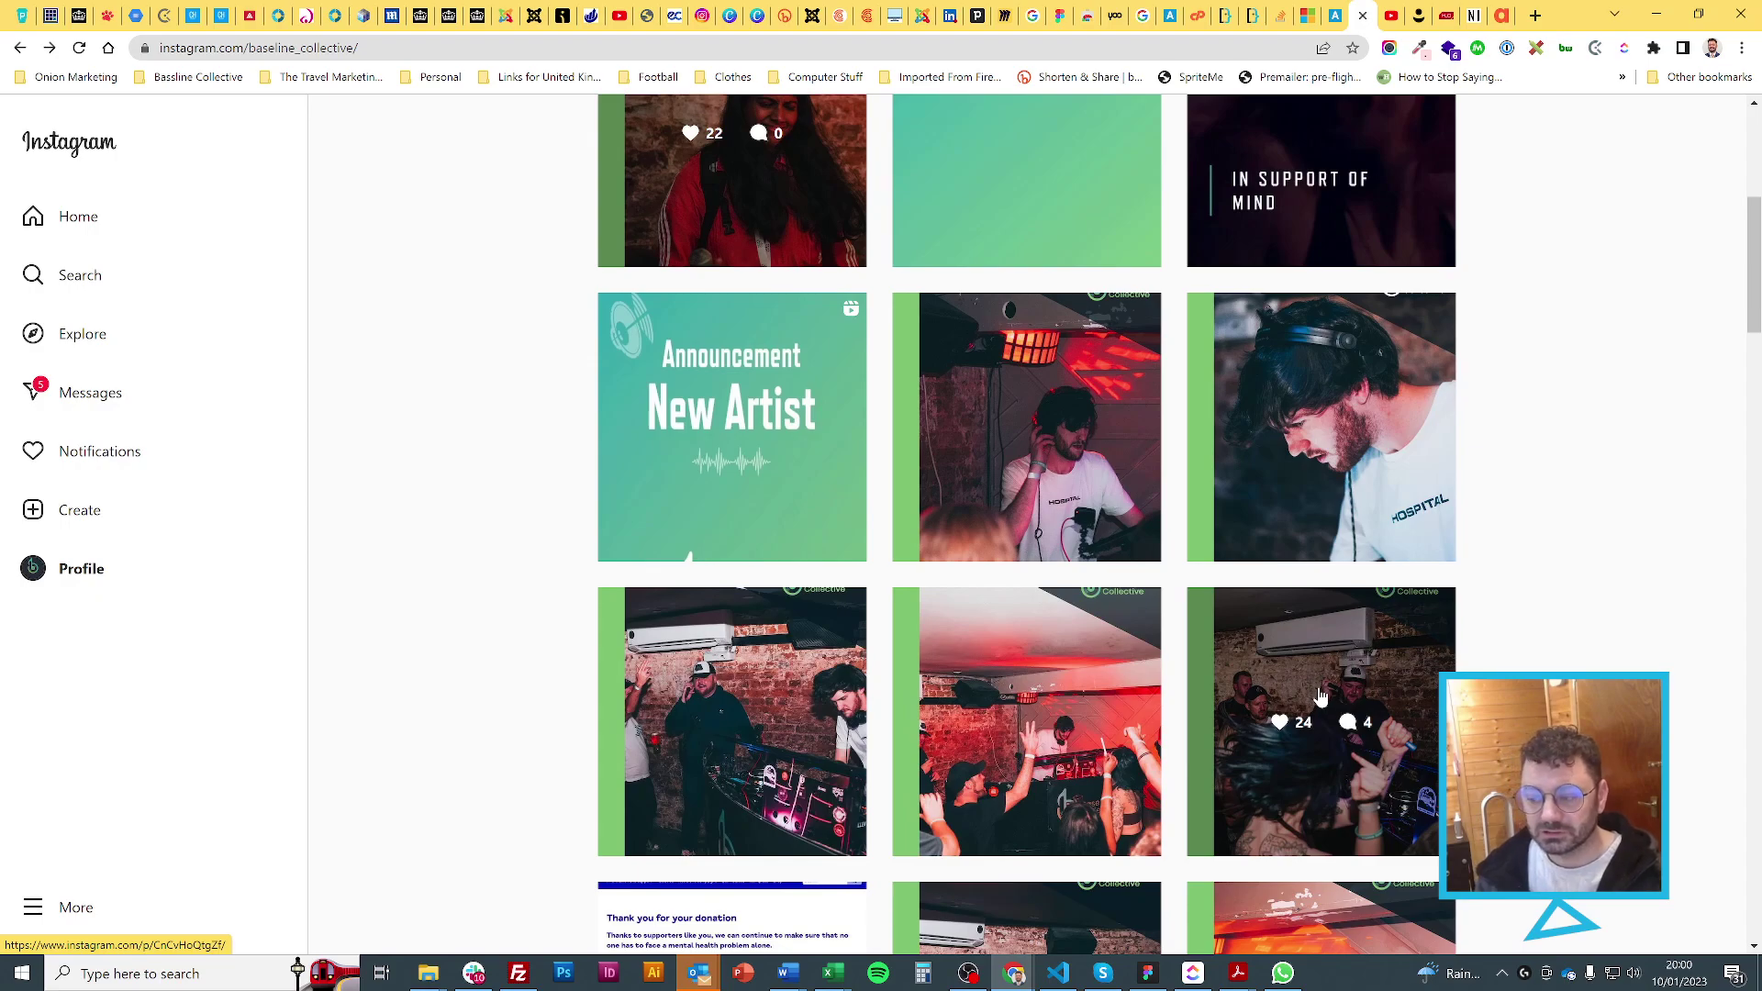
{"action": "scroll", "coordinate": [1320, 698], "scroll_direction": "up", "scroll_amount": 2}
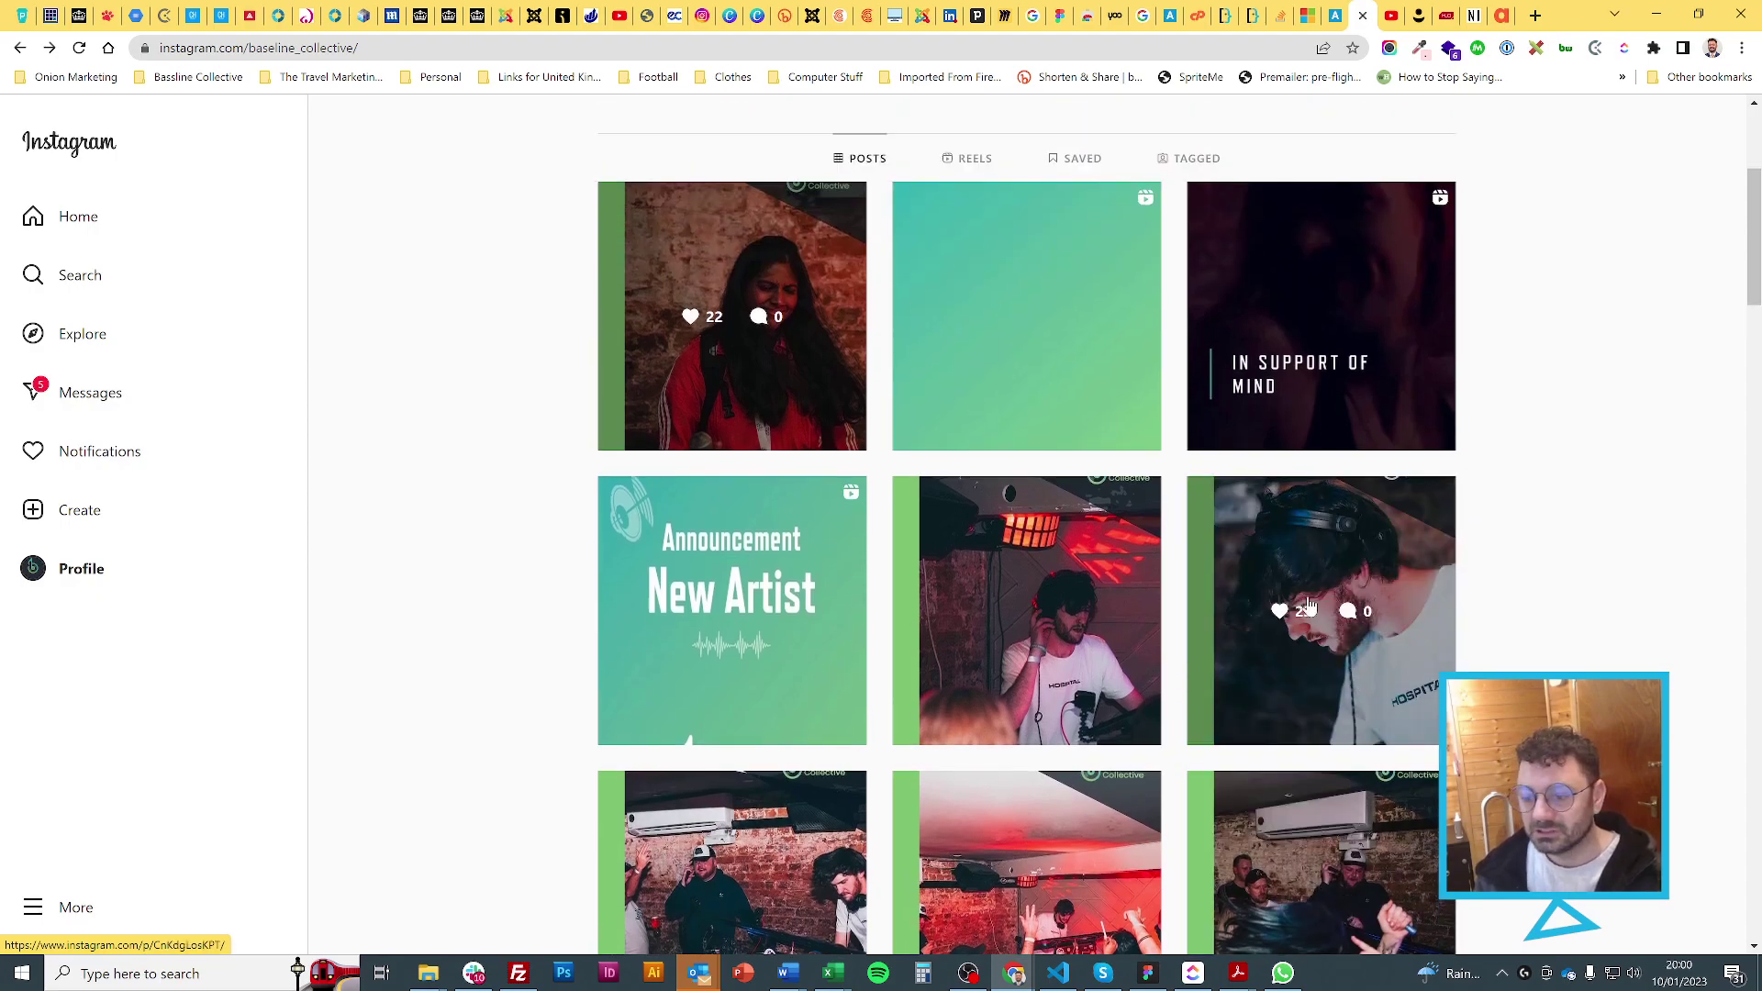
{"action": "left_click", "coordinate": [647, 382]}
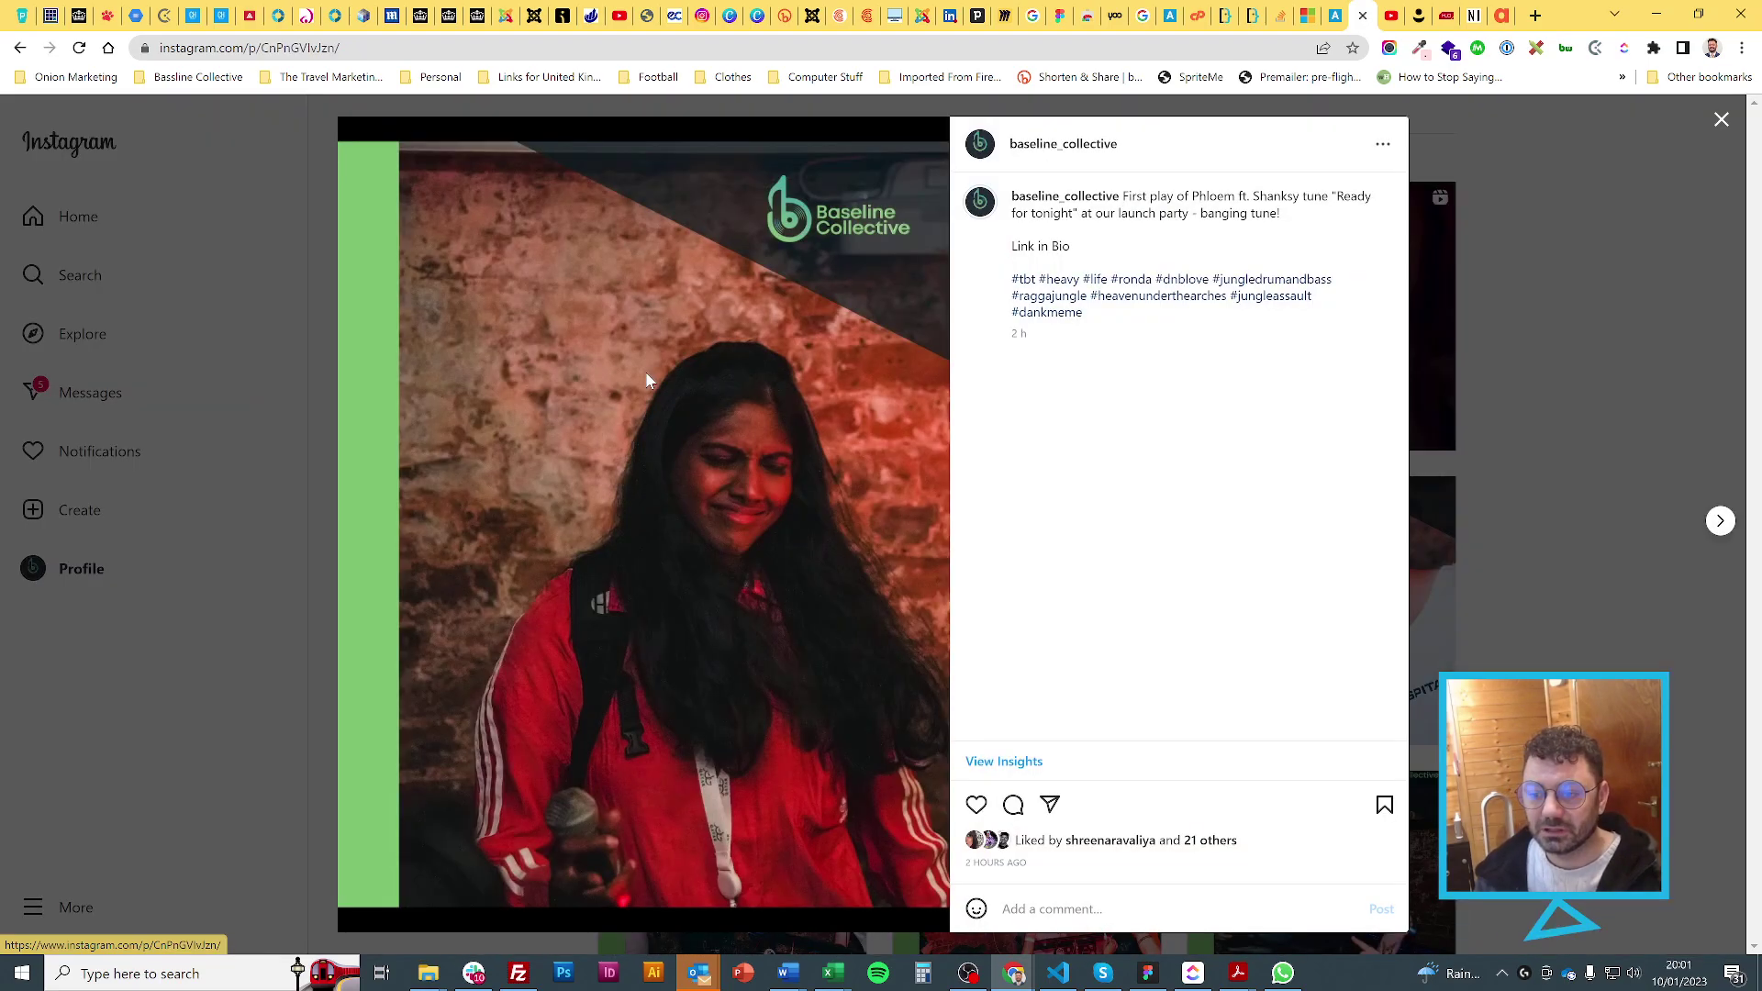
Check the launch-party post's insights (84 accounts reached, 92 impressions) and close them
{"action": "left_click", "coordinate": [1018, 763]}
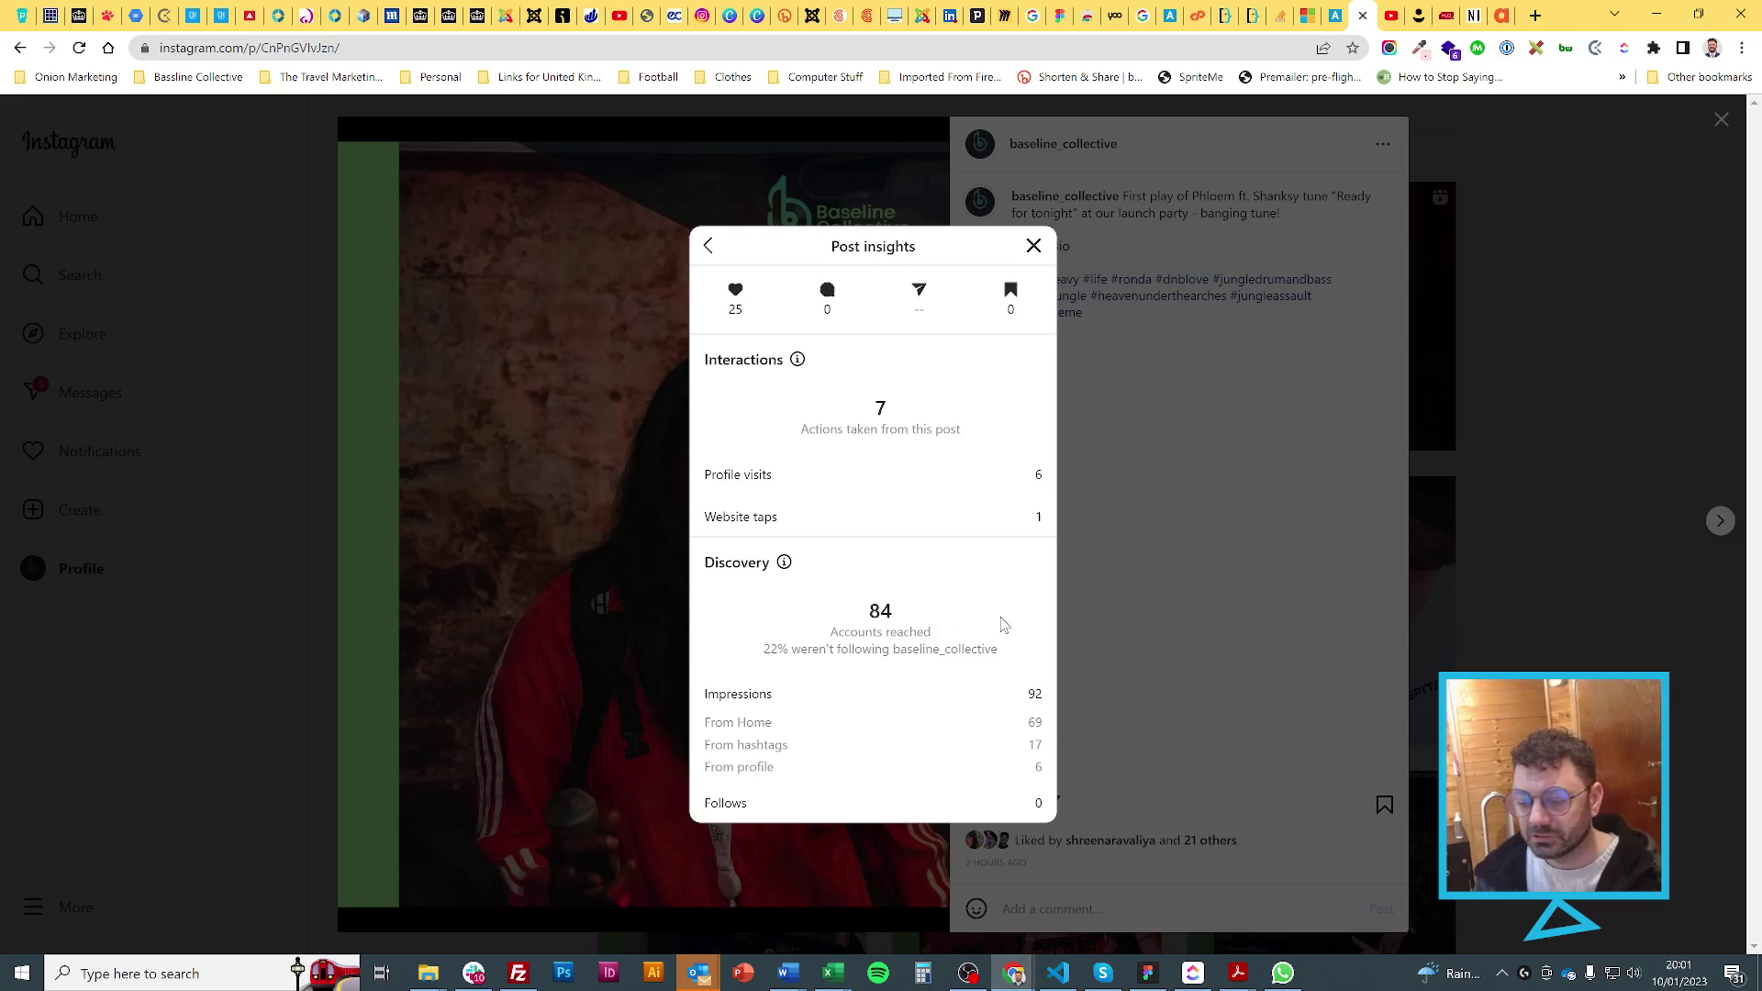
{"action": "left_click", "coordinate": [1671, 401]}
Open insights for the red-light DJ post 'Phloem in the mix!': 160 reached, 181 impressions
{"action": "left_click", "coordinate": [1561, 254]}
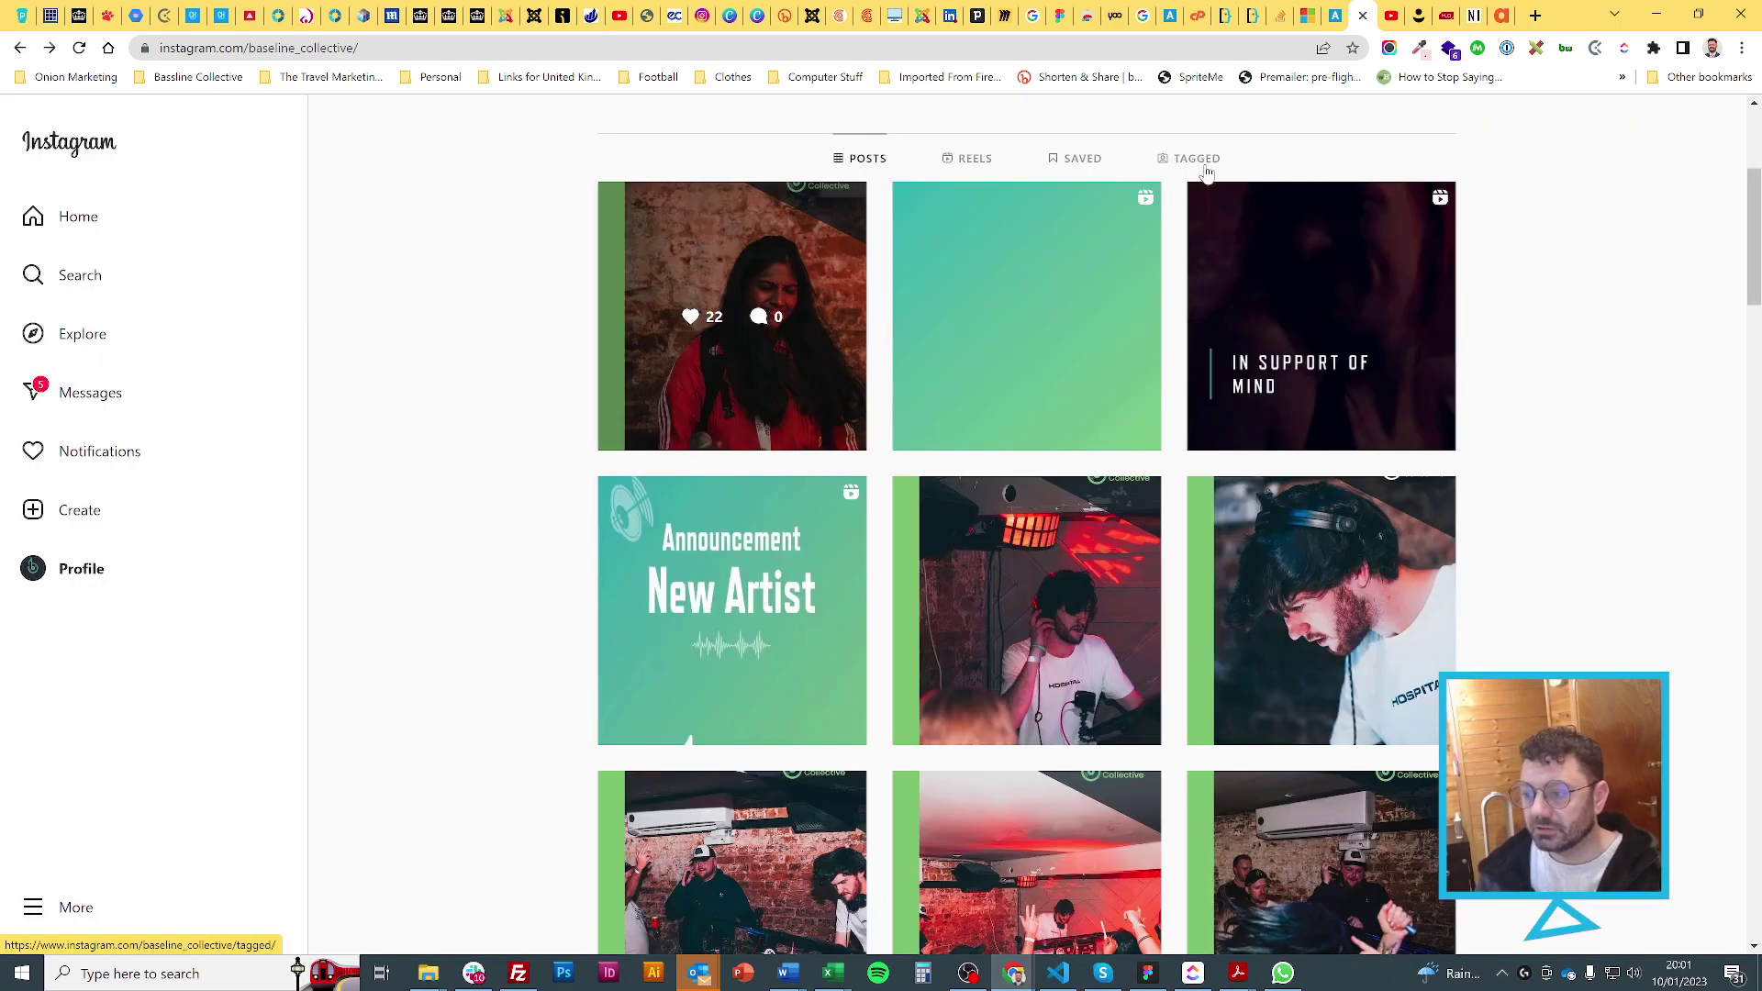
{"action": "left_click", "coordinate": [1075, 545]}
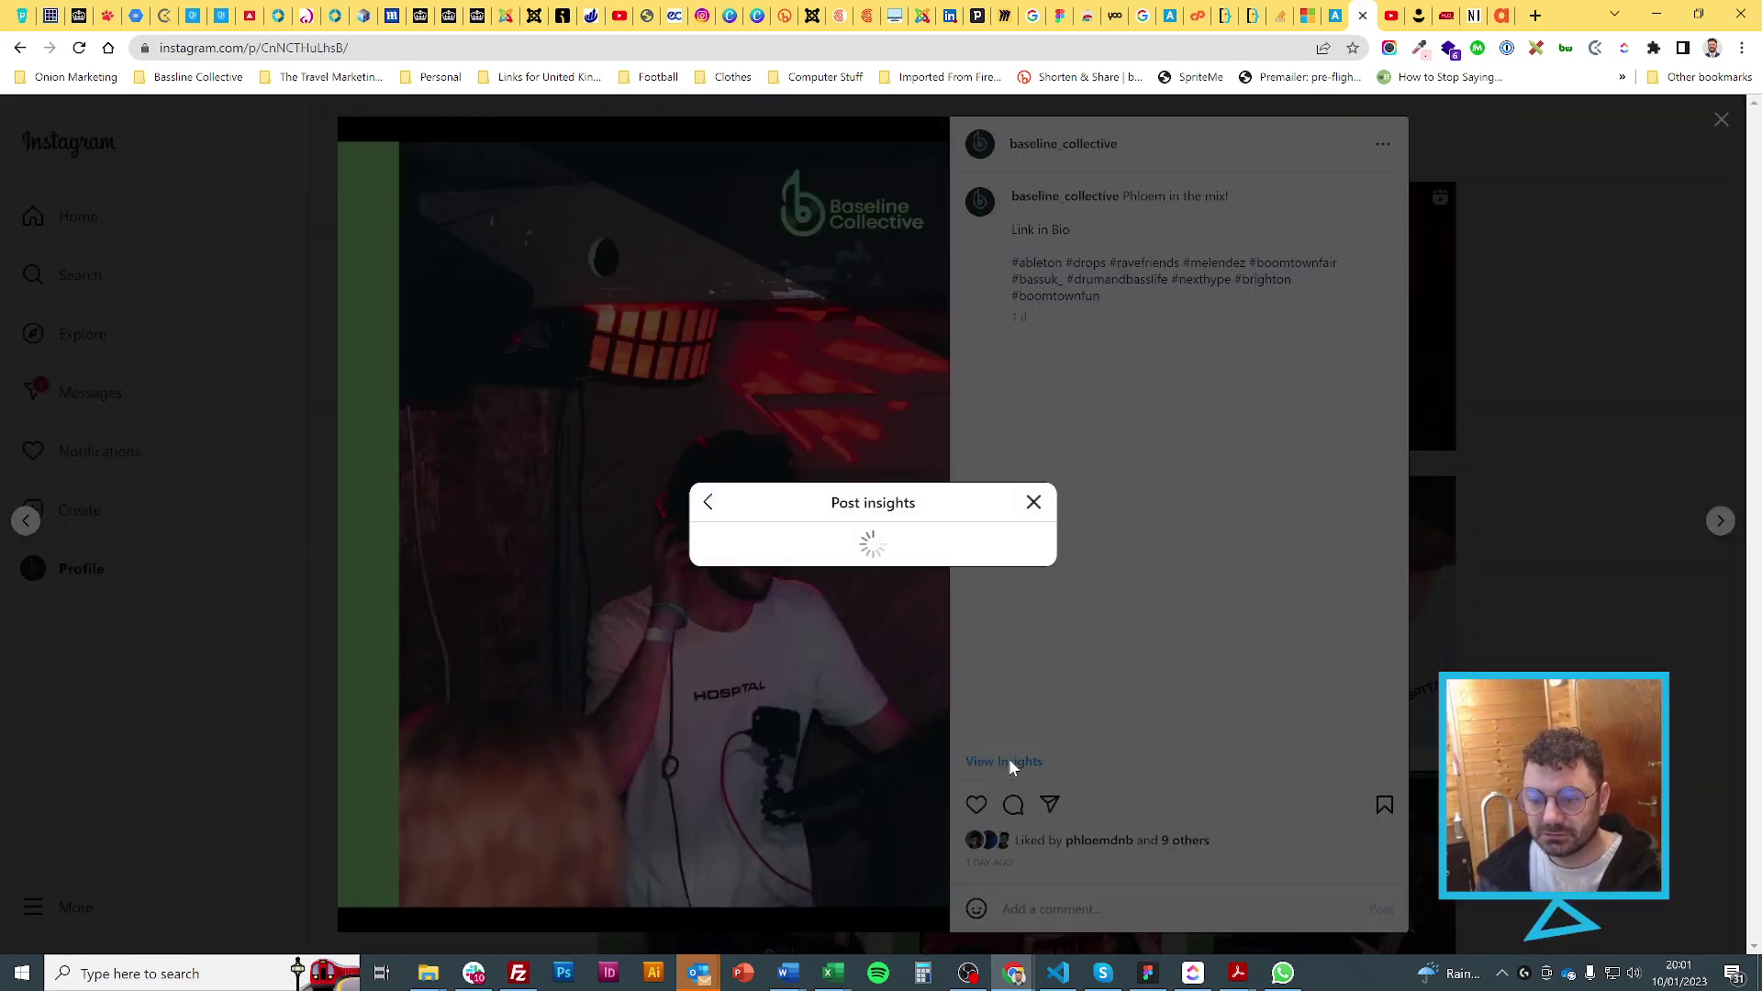
{"action": "left_click", "coordinate": [1009, 760]}
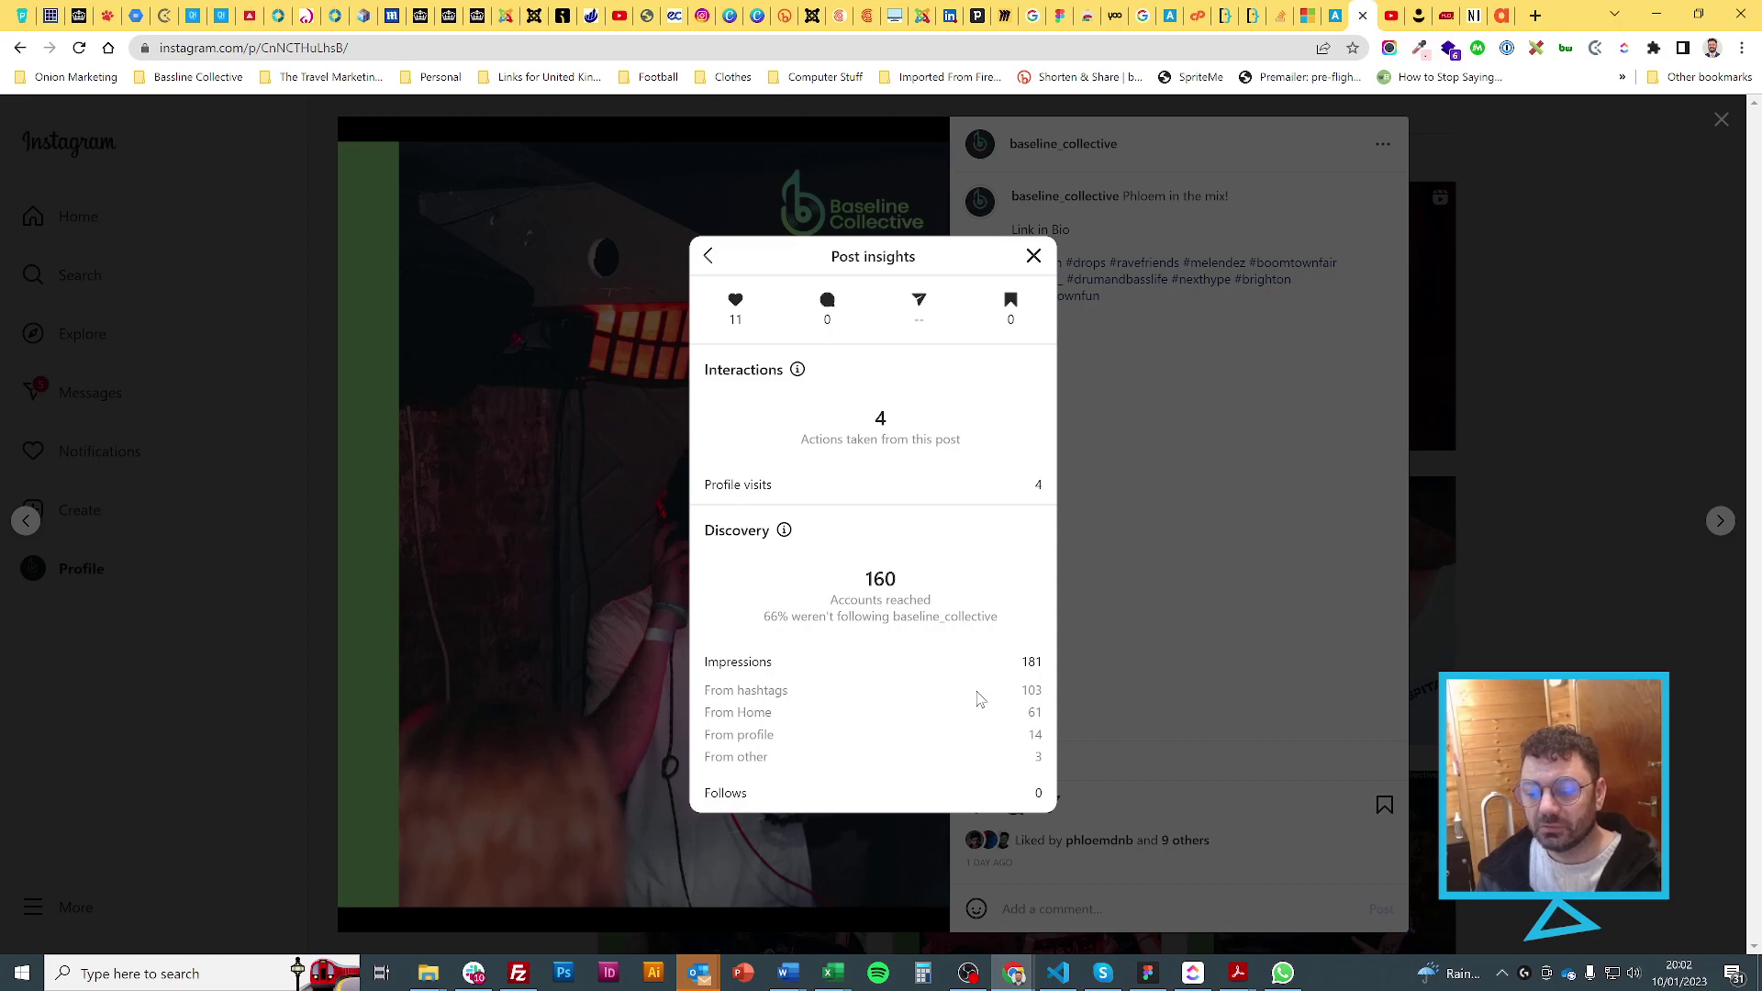
Review the 'Phloem focussed' headphones close-up insights: 118 accounts reached, 135 impressions
{"action": "left_click", "coordinate": [1629, 320]}
{"action": "left_click", "coordinate": [1629, 320]}
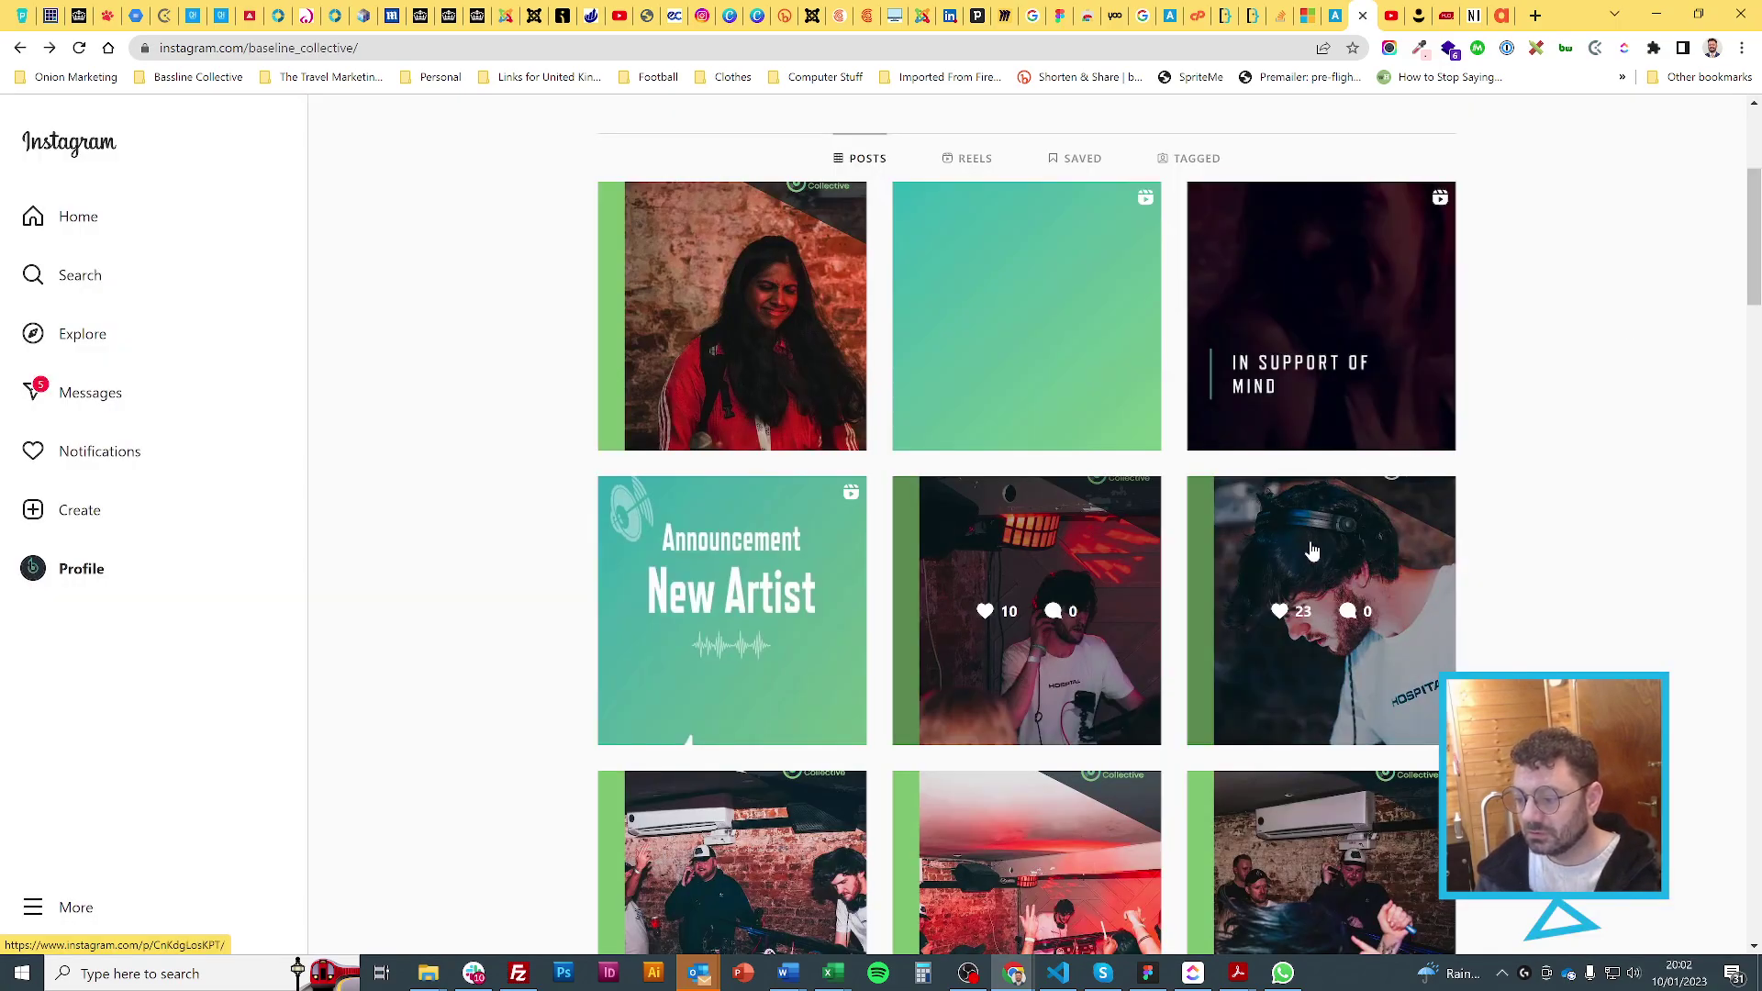
{"action": "left_click", "coordinate": [1371, 505]}
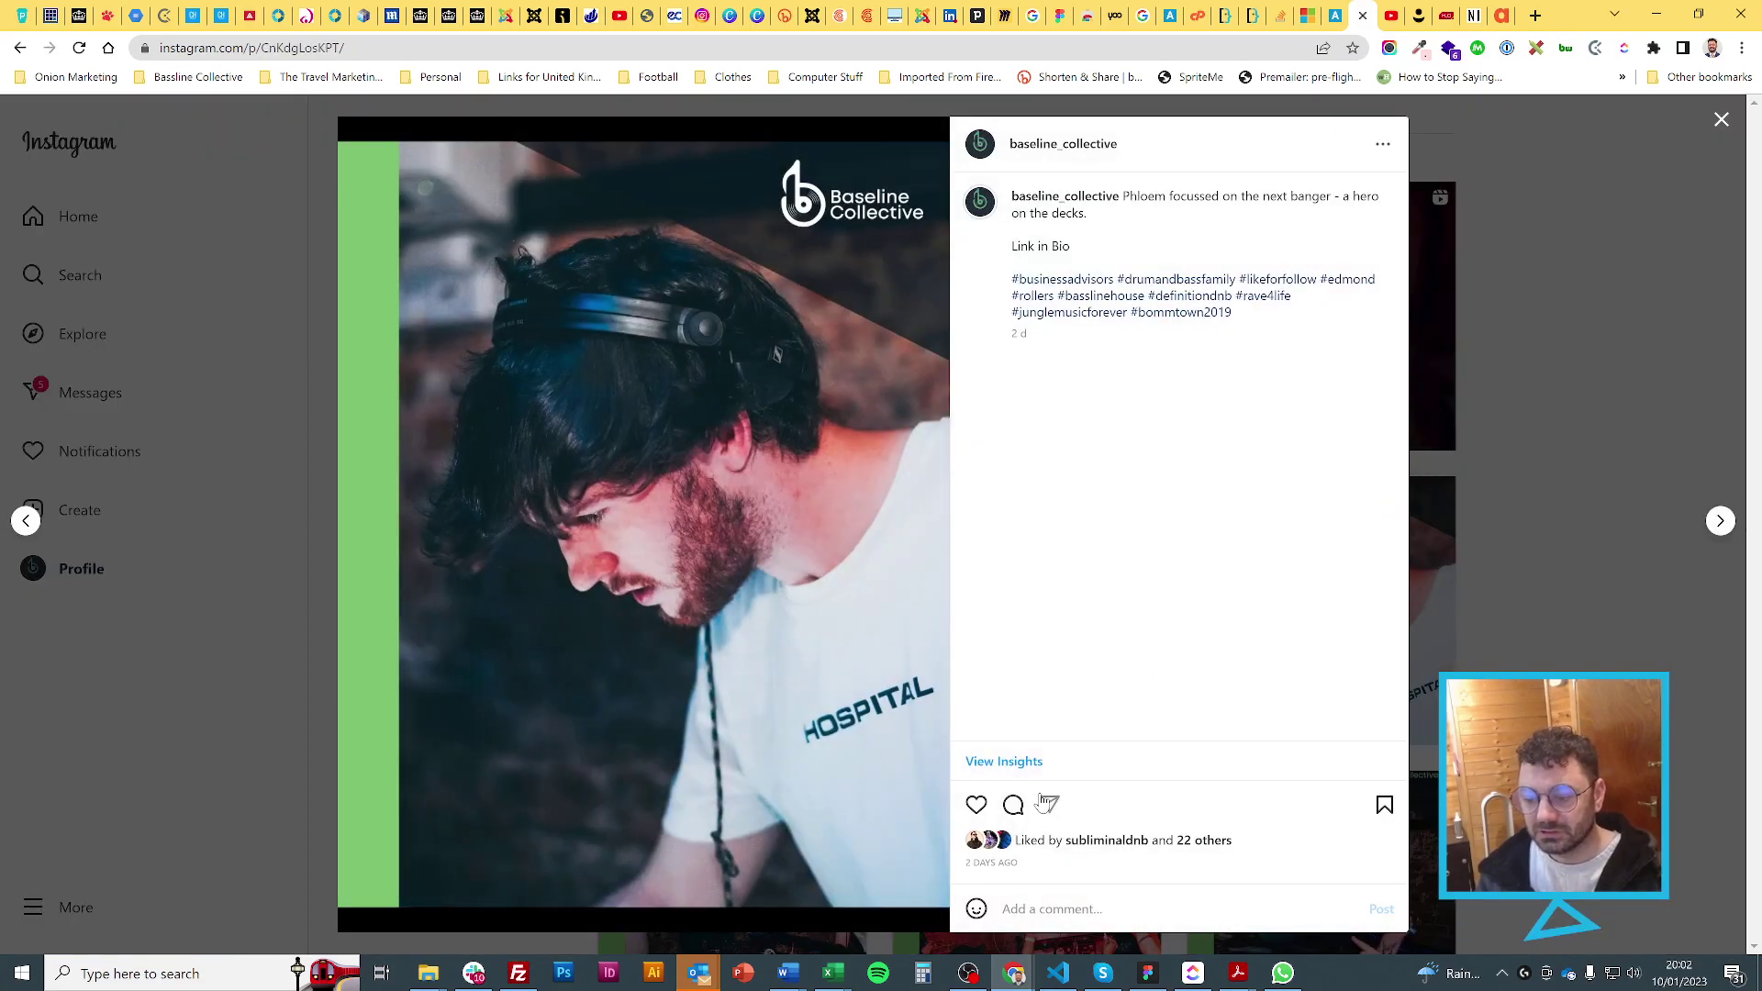
{"action": "left_click", "coordinate": [1034, 765]}
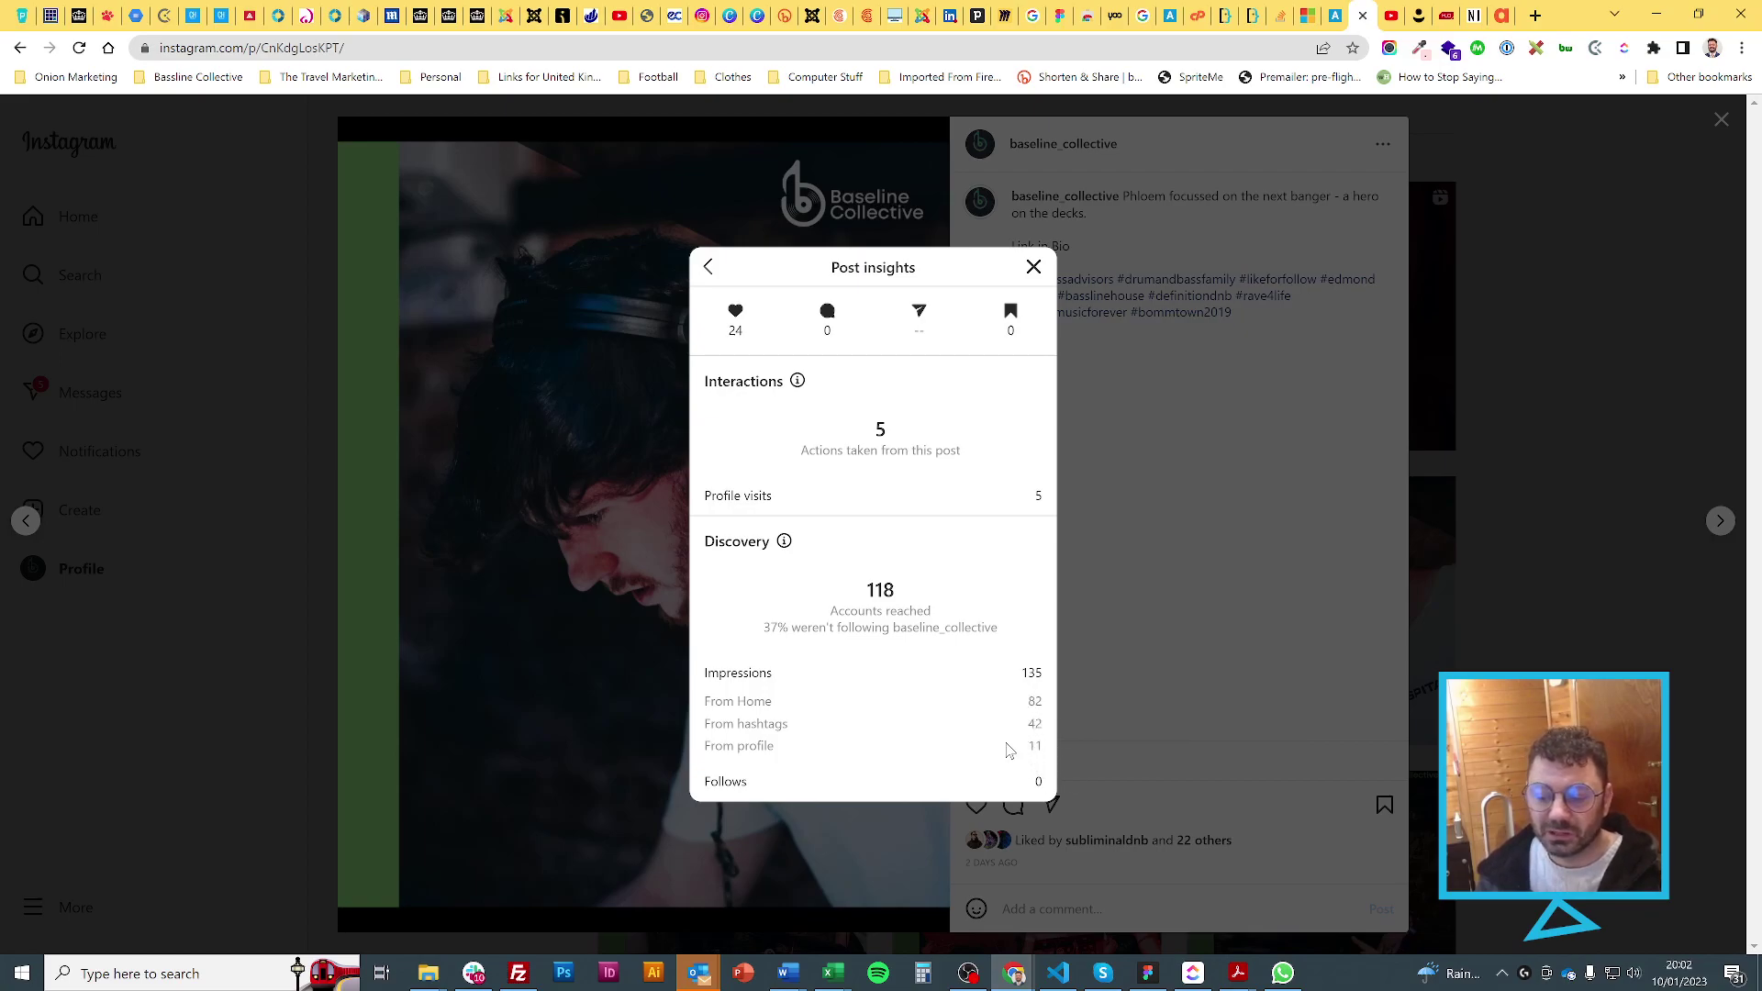
{"action": "left_click", "coordinate": [1613, 338]}
Review the 'MC Subliminal' post's insights: 955 reached, 921 from hashtags, 1,003 impressions
{"action": "left_click", "coordinate": [1630, 403]}
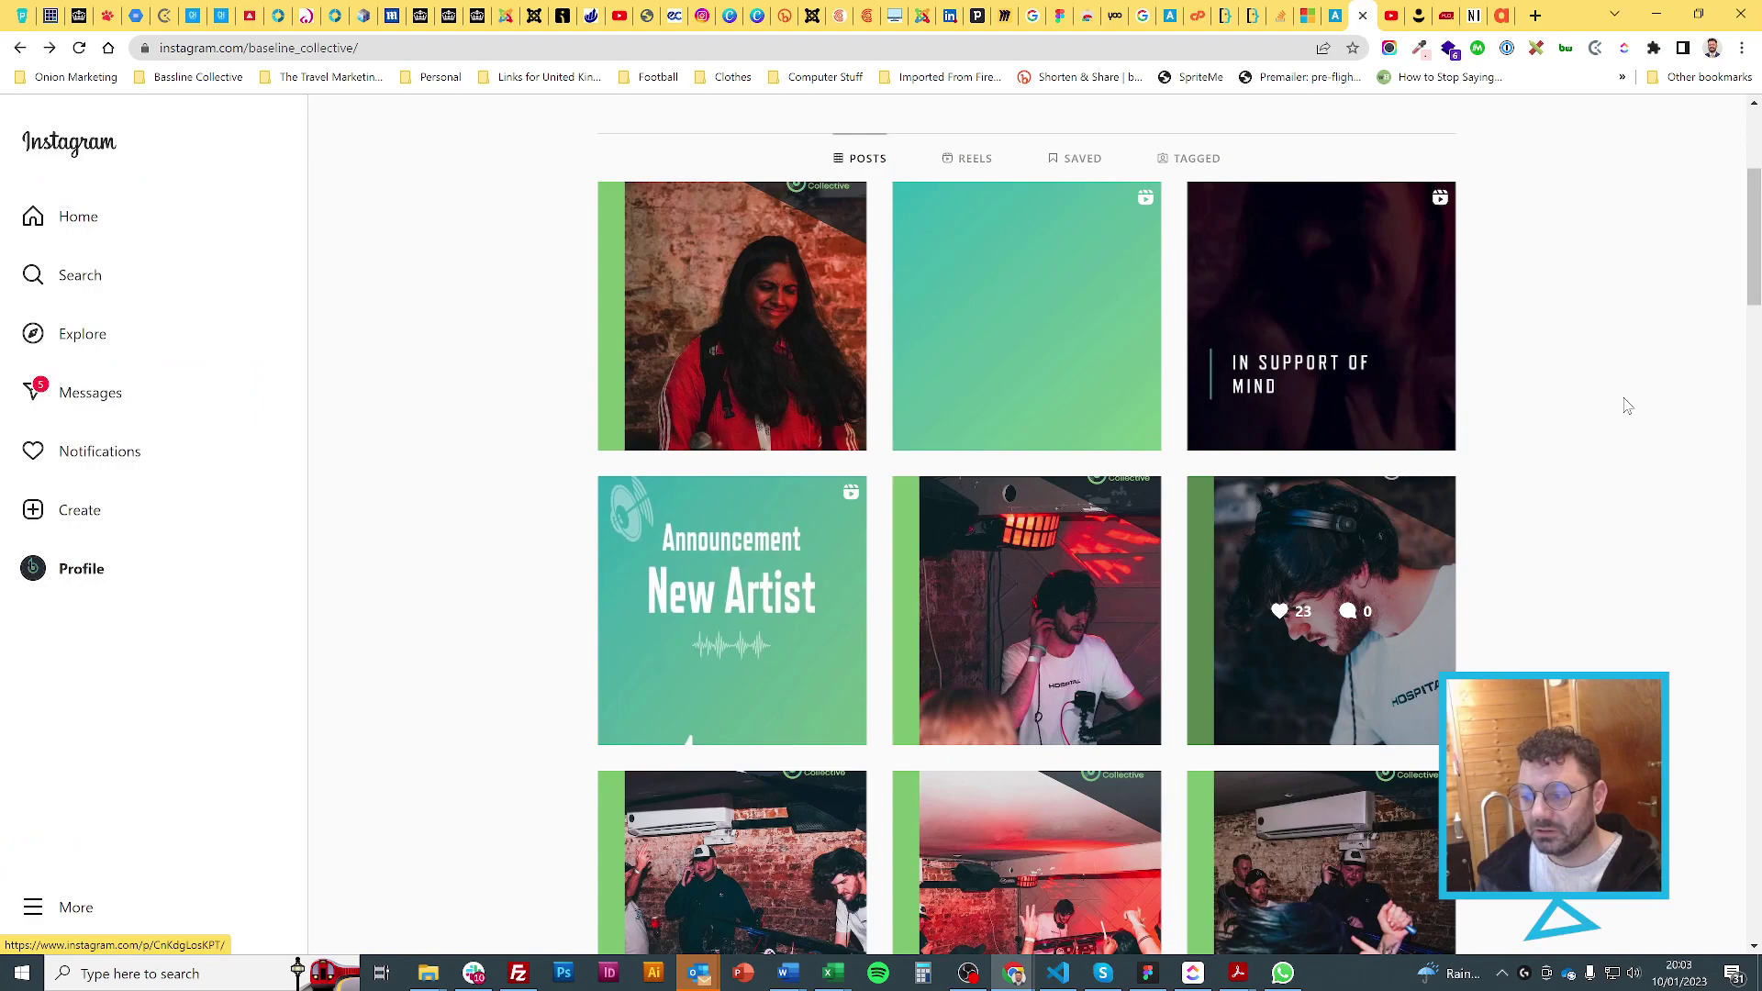
{"action": "scroll", "coordinate": [1625, 402], "scroll_direction": "down", "scroll_amount": 2}
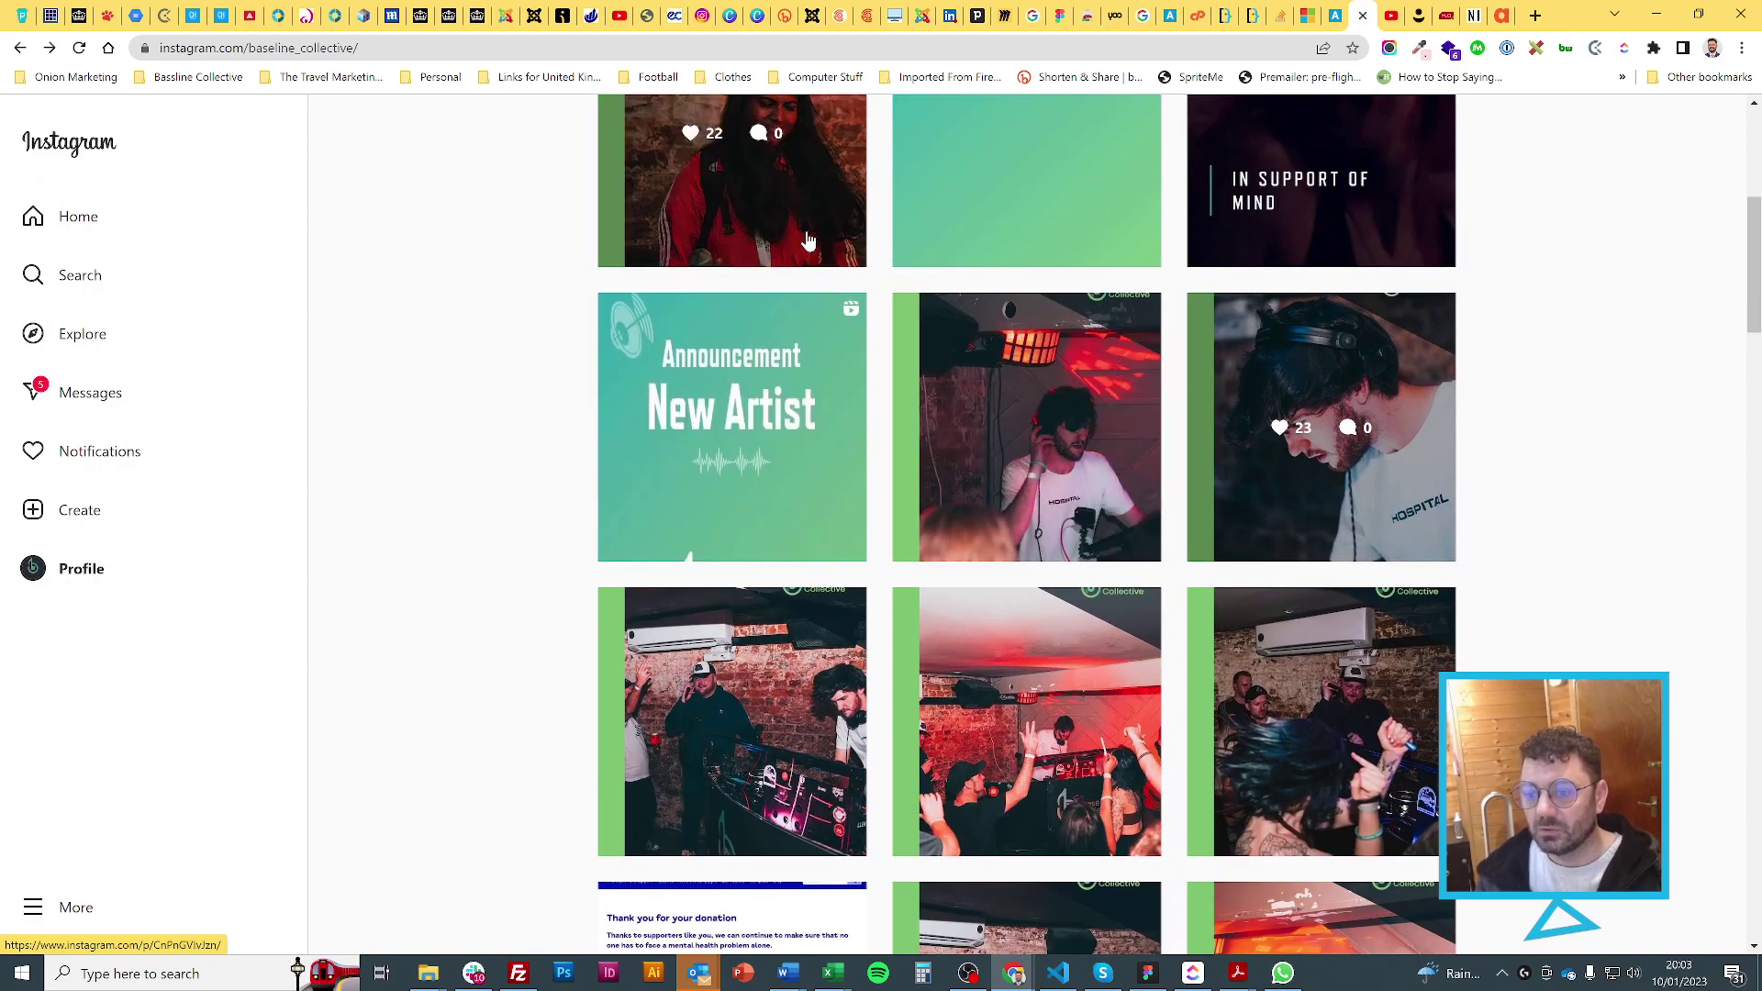
{"action": "scroll", "coordinate": [895, 462], "scroll_direction": "down", "scroll_amount": 2}
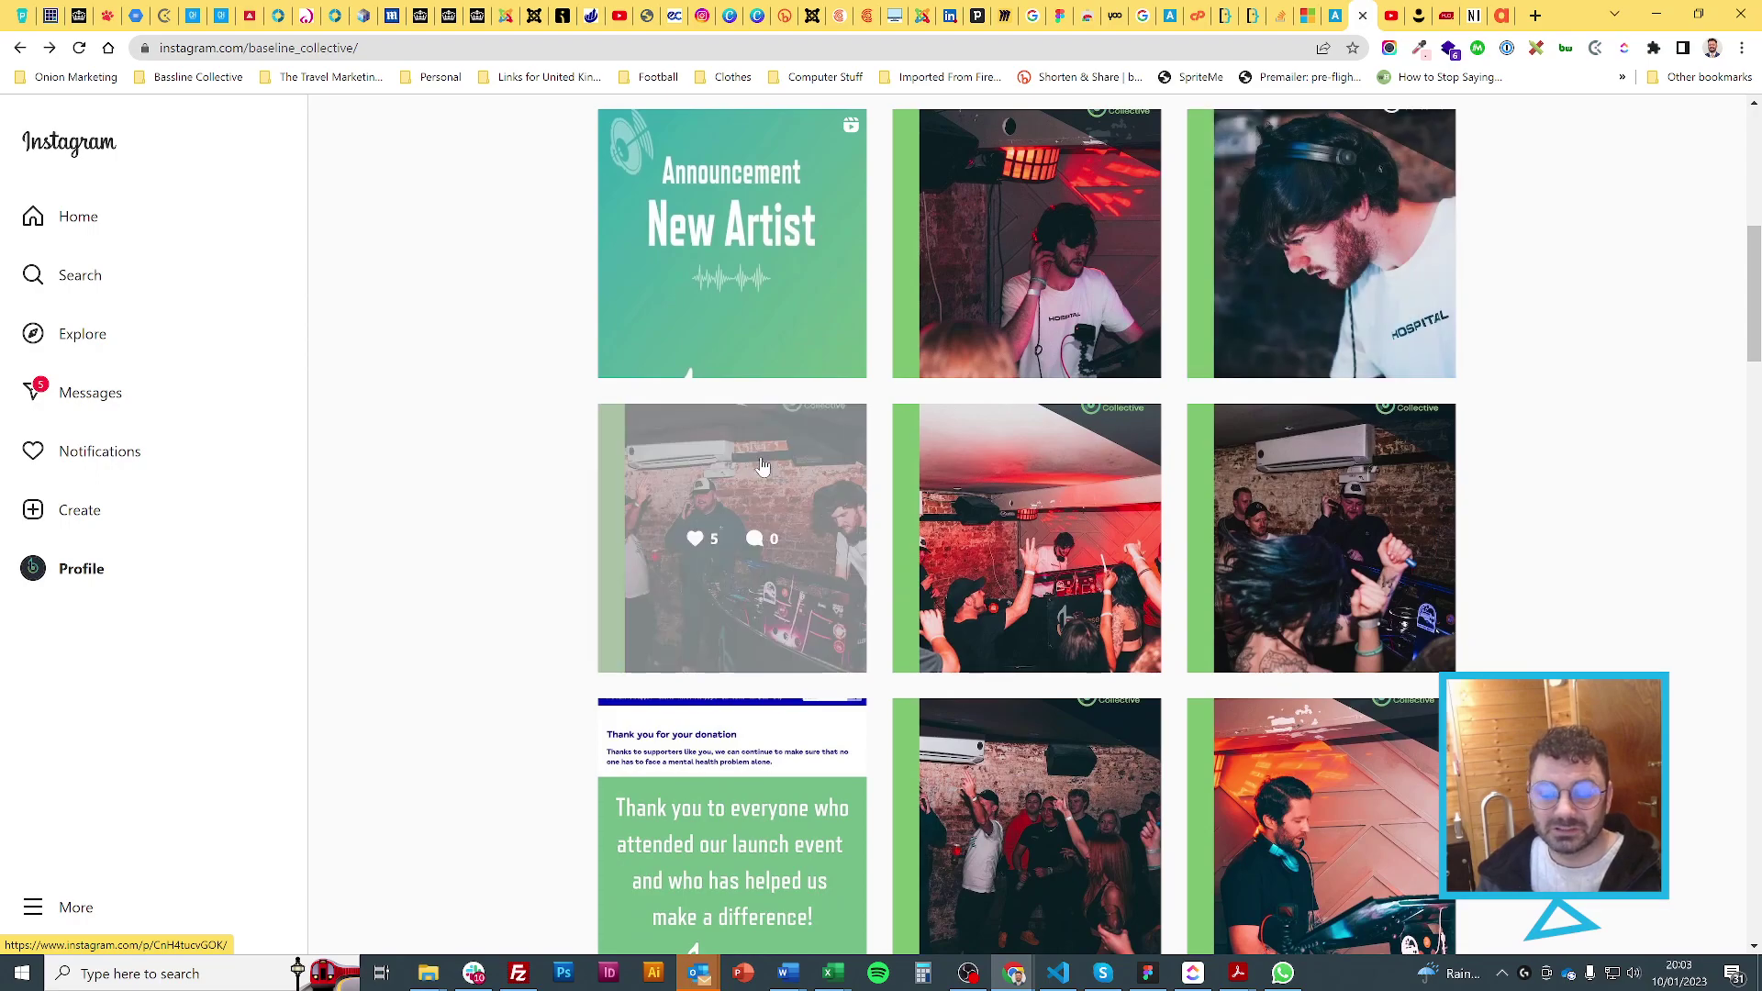
{"action": "left_click", "coordinate": [761, 466]}
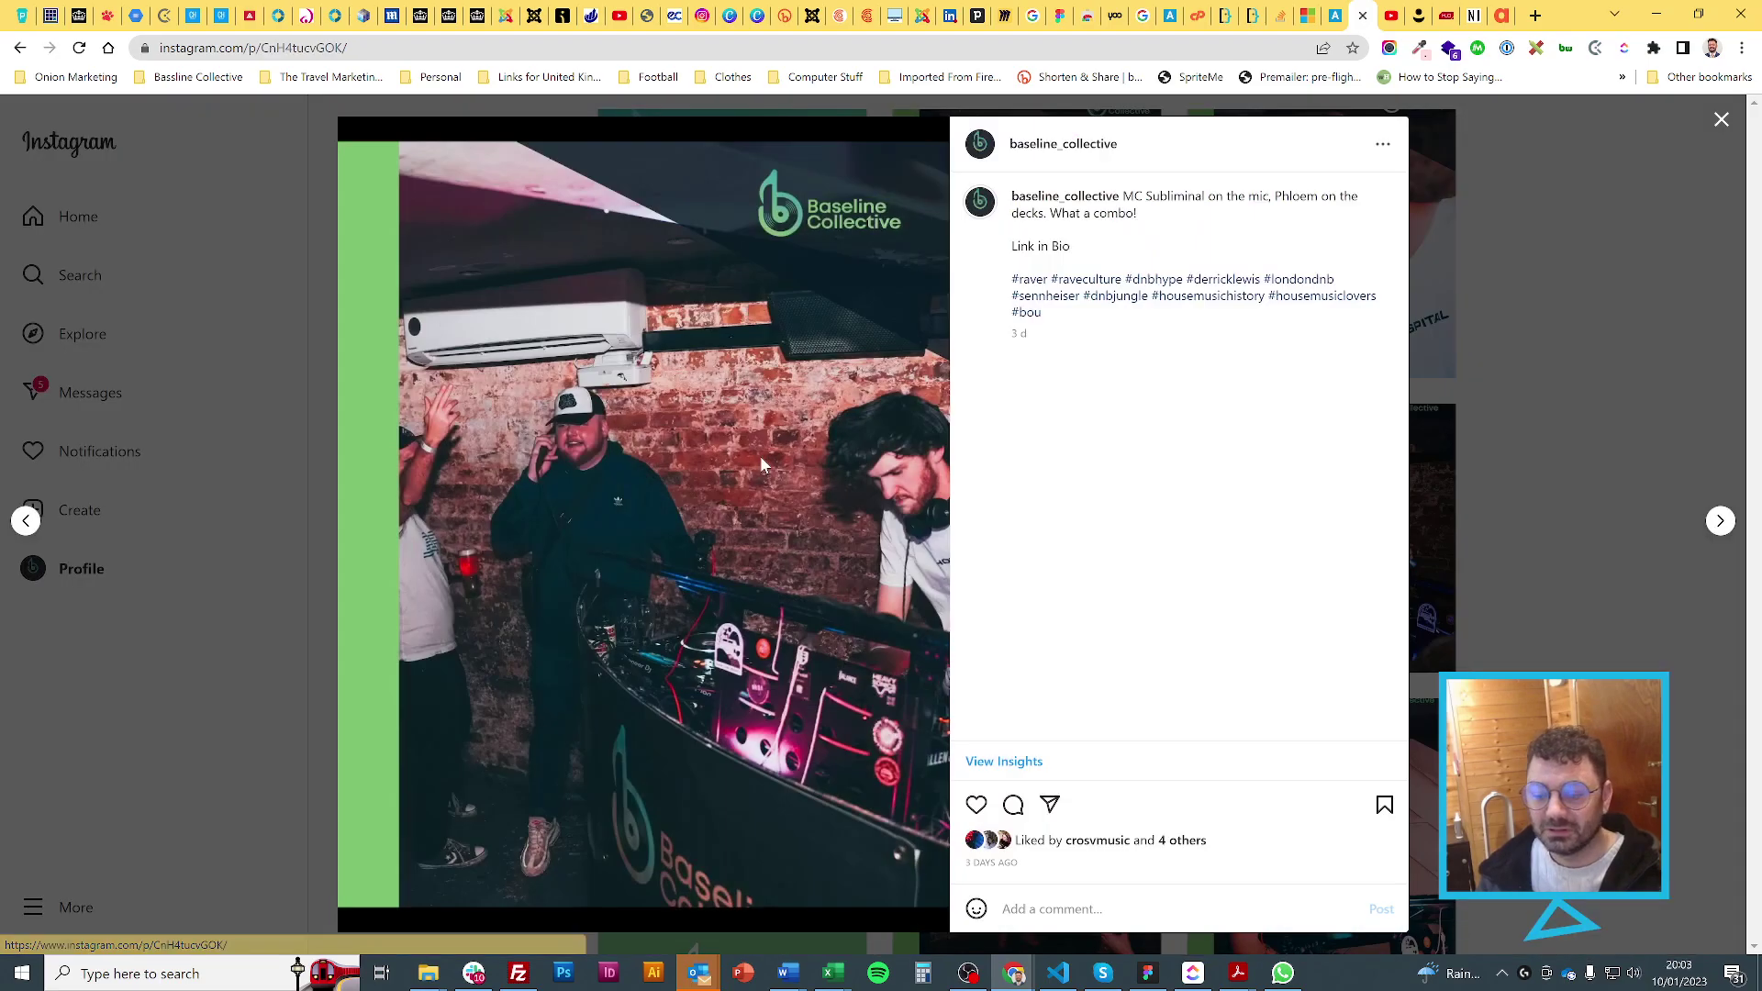
{"action": "left_click", "coordinate": [1020, 767]}
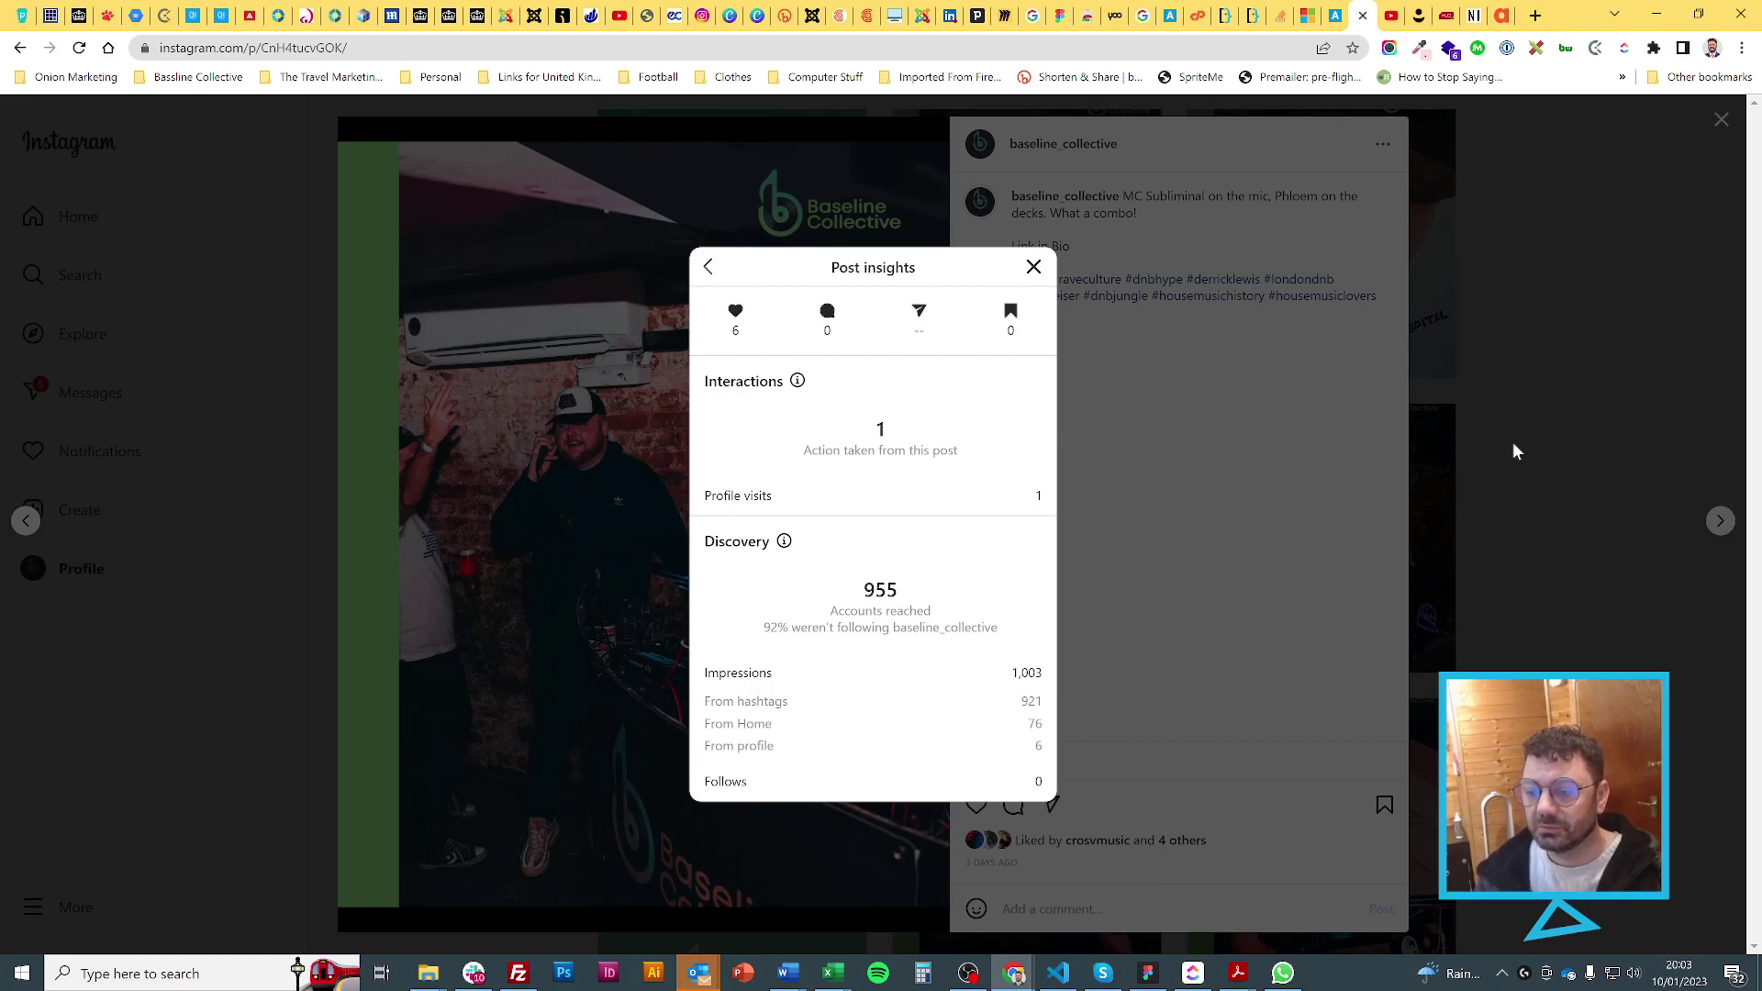
{"action": "left_click", "coordinate": [1575, 380]}
Review the raised-hands ravers post's insights, showing 134 accounts reached, then close it
{"action": "left_click", "coordinate": [1575, 380]}
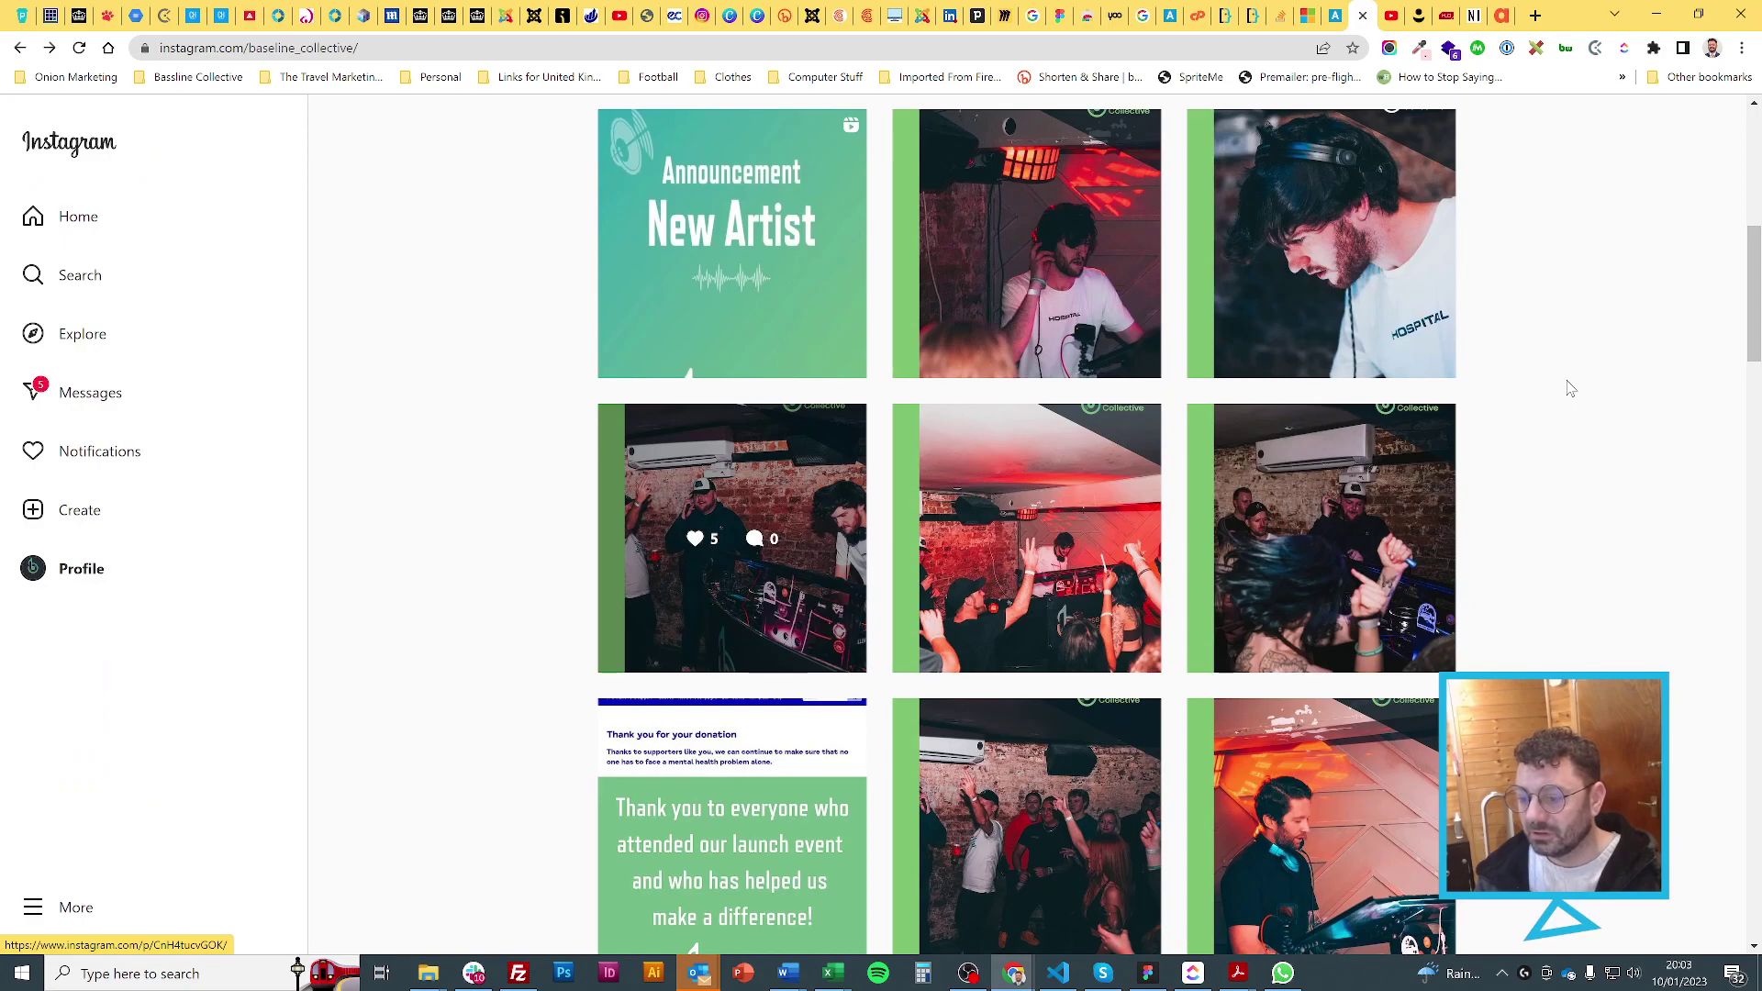
{"action": "left_click", "coordinate": [1046, 465]}
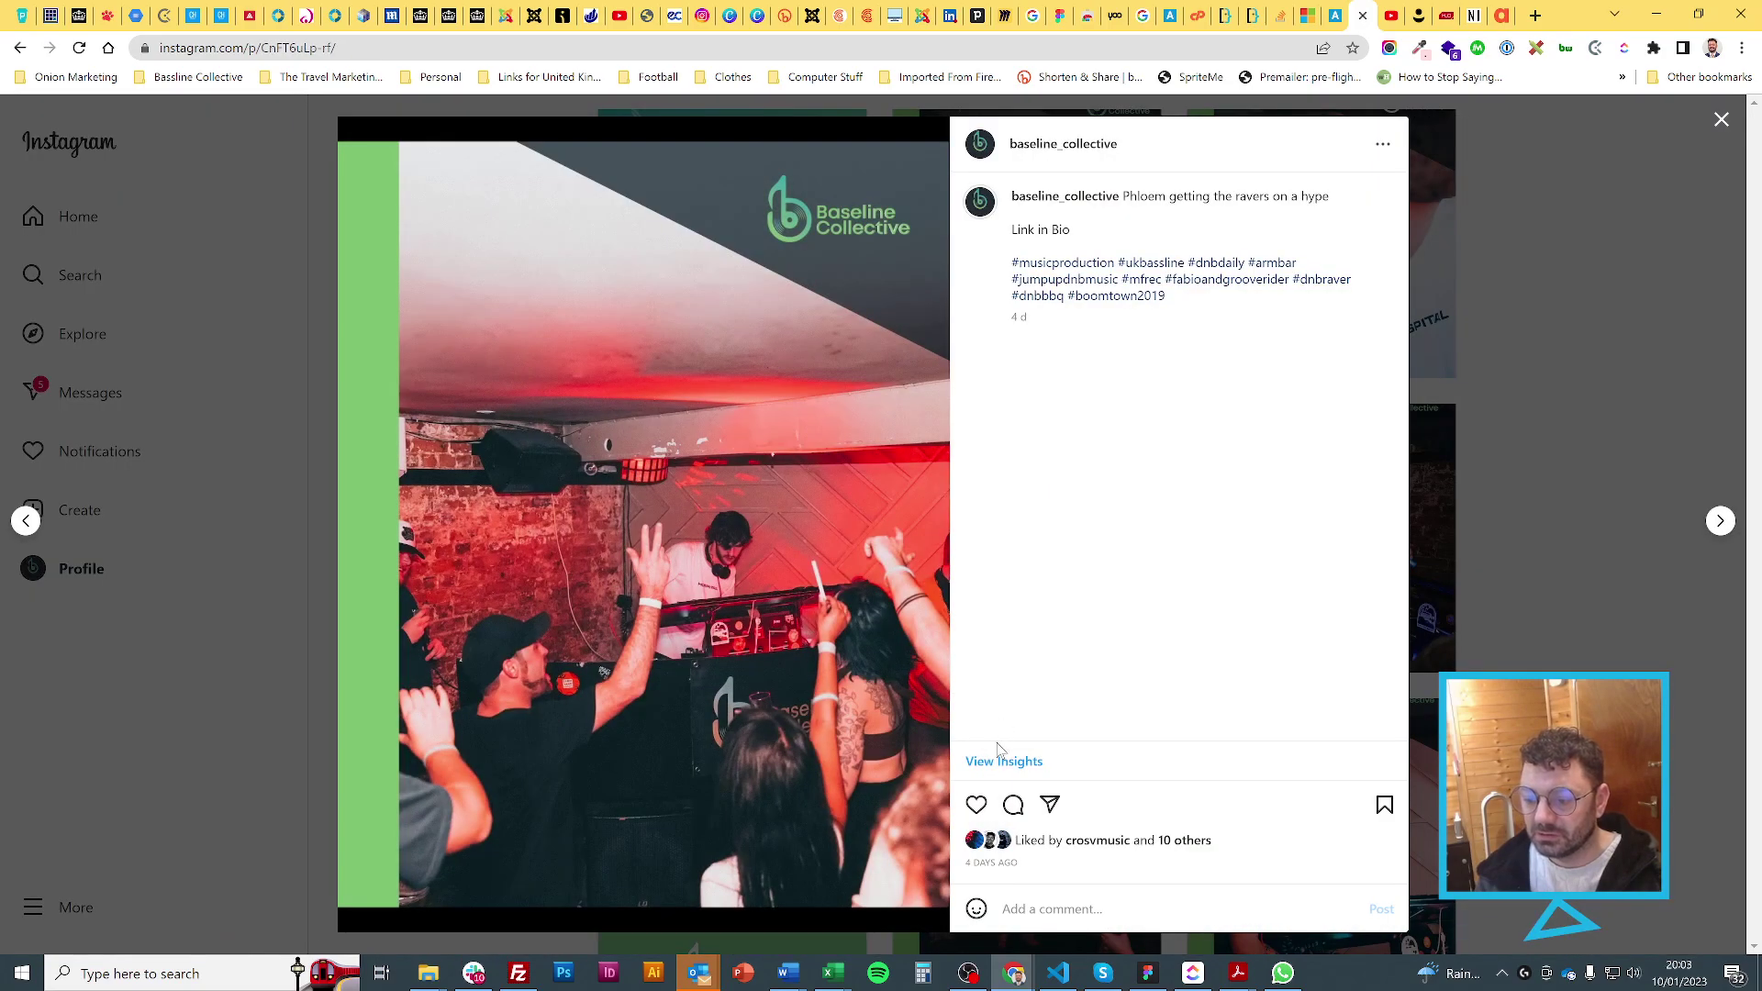
{"action": "left_click", "coordinate": [997, 762]}
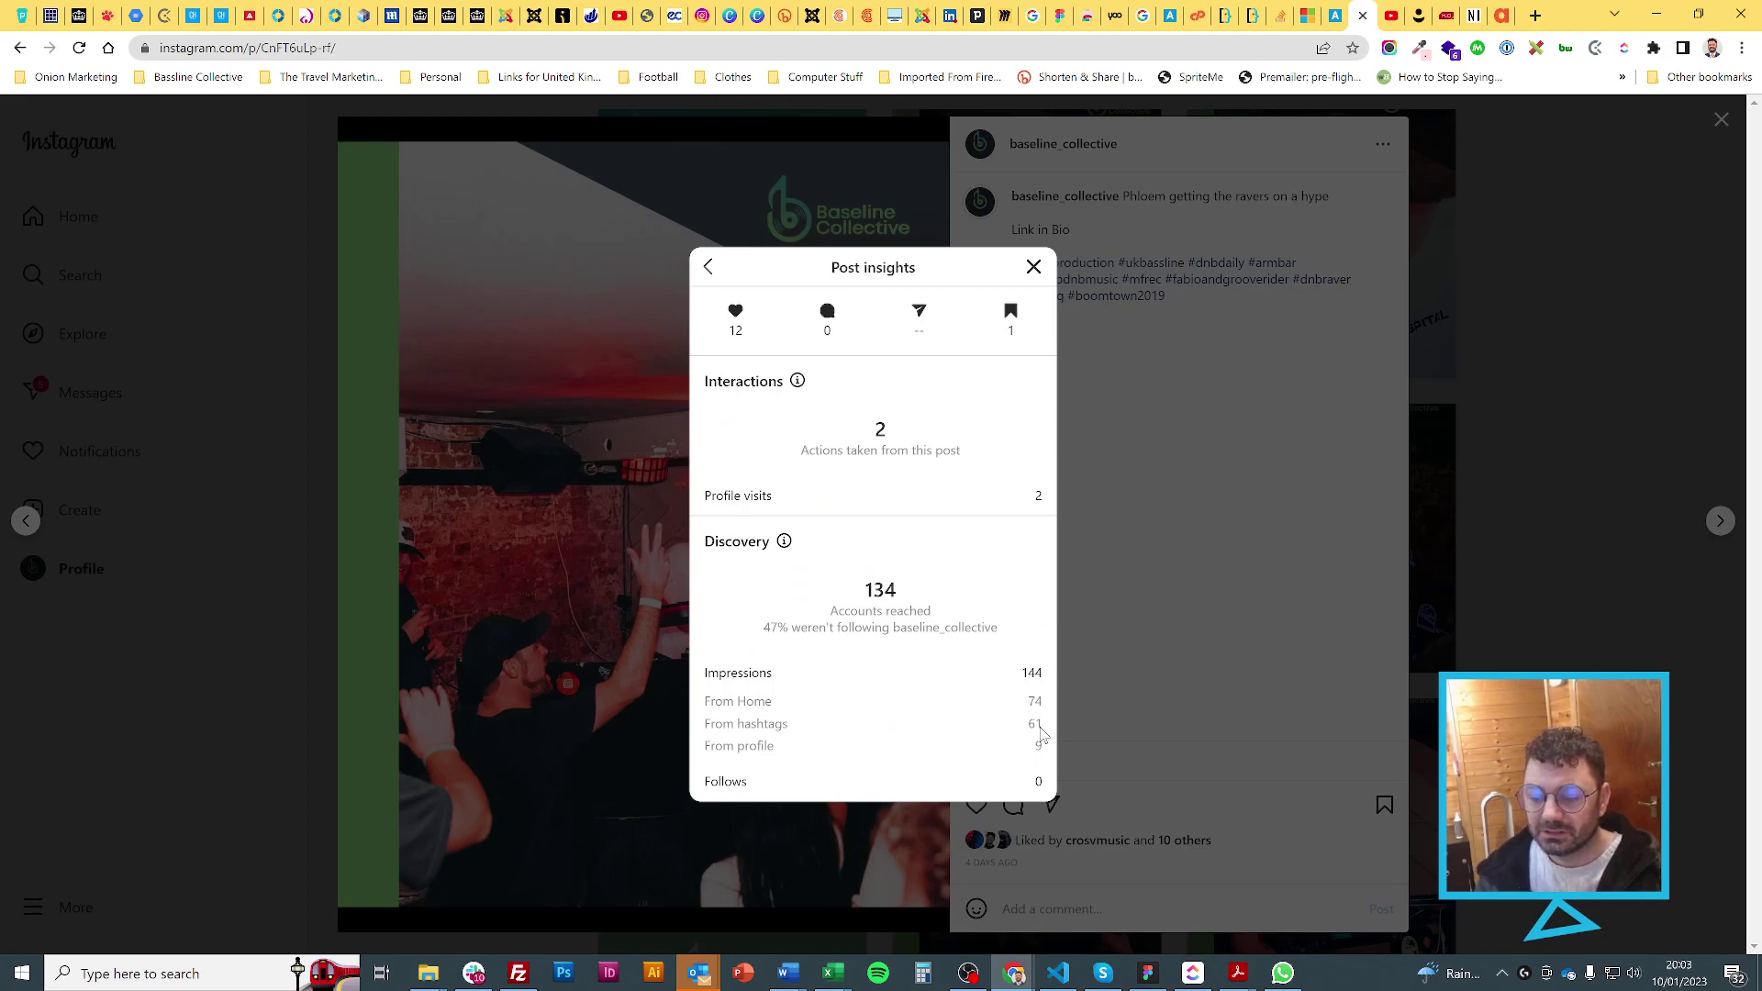
{"action": "left_click", "coordinate": [1566, 416]}
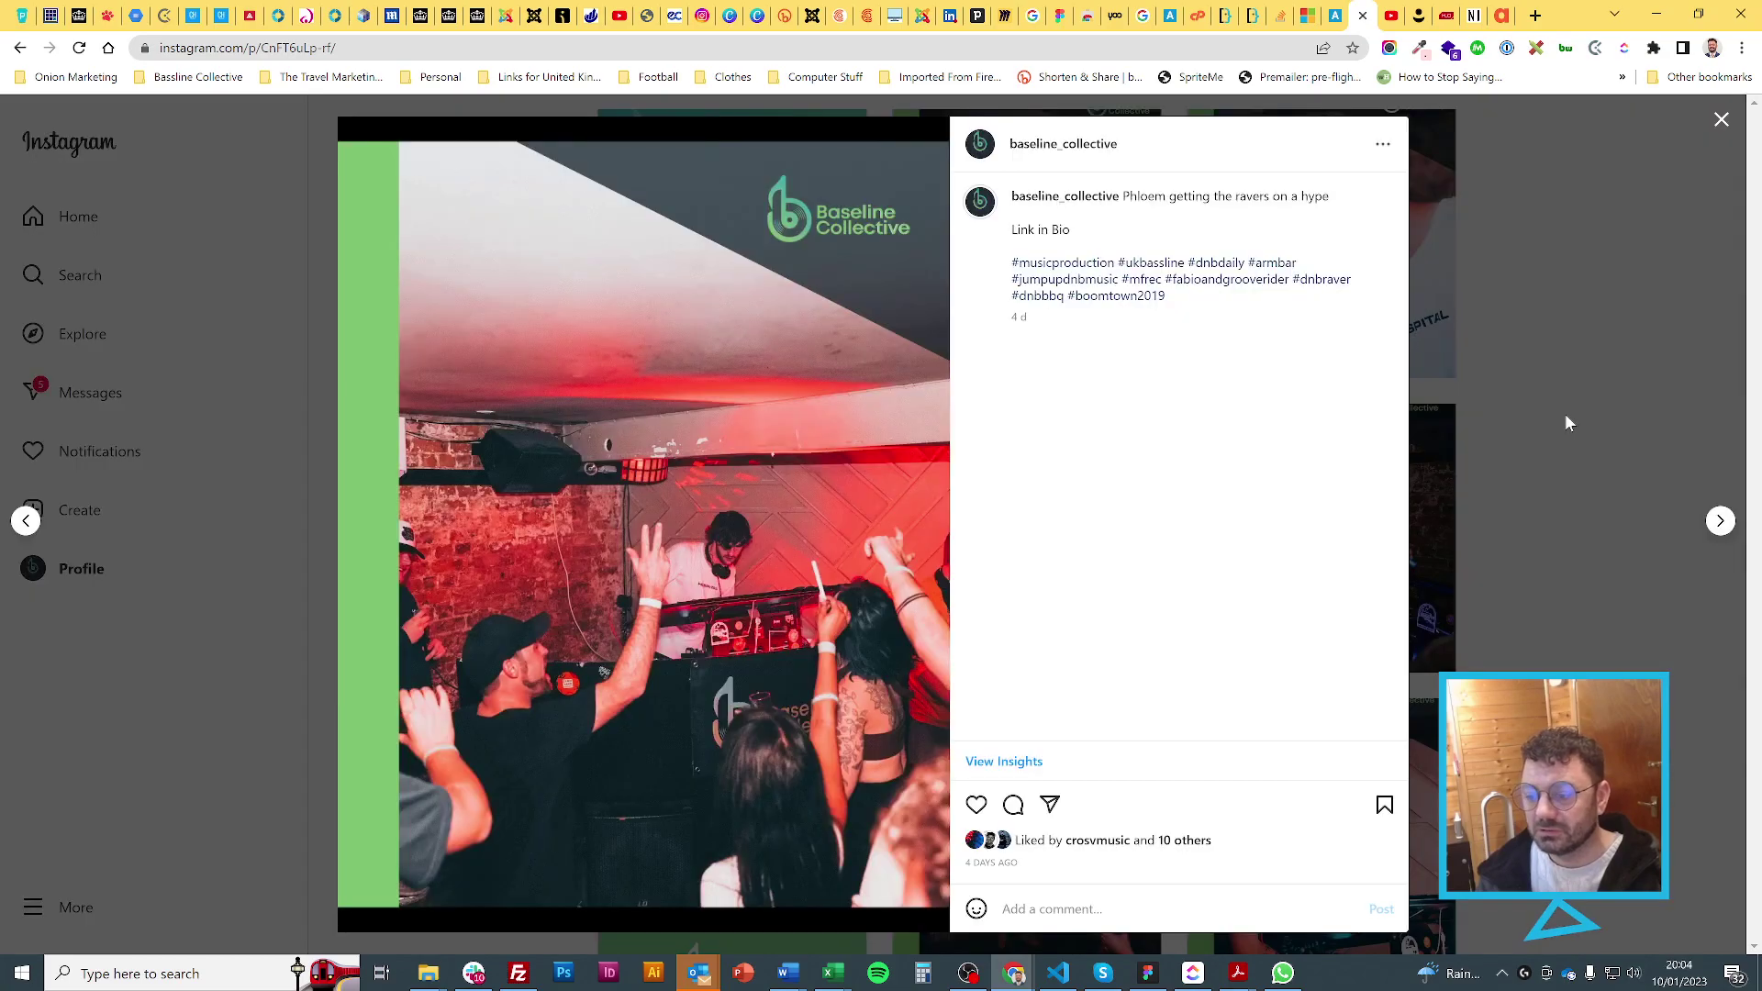
{"action": "left_click", "coordinate": [1566, 416]}
Review the 'This girl danced all night' post's insights: 258 reached, 293 impressions, 18 interactions
{"action": "left_click", "coordinate": [1311, 476]}
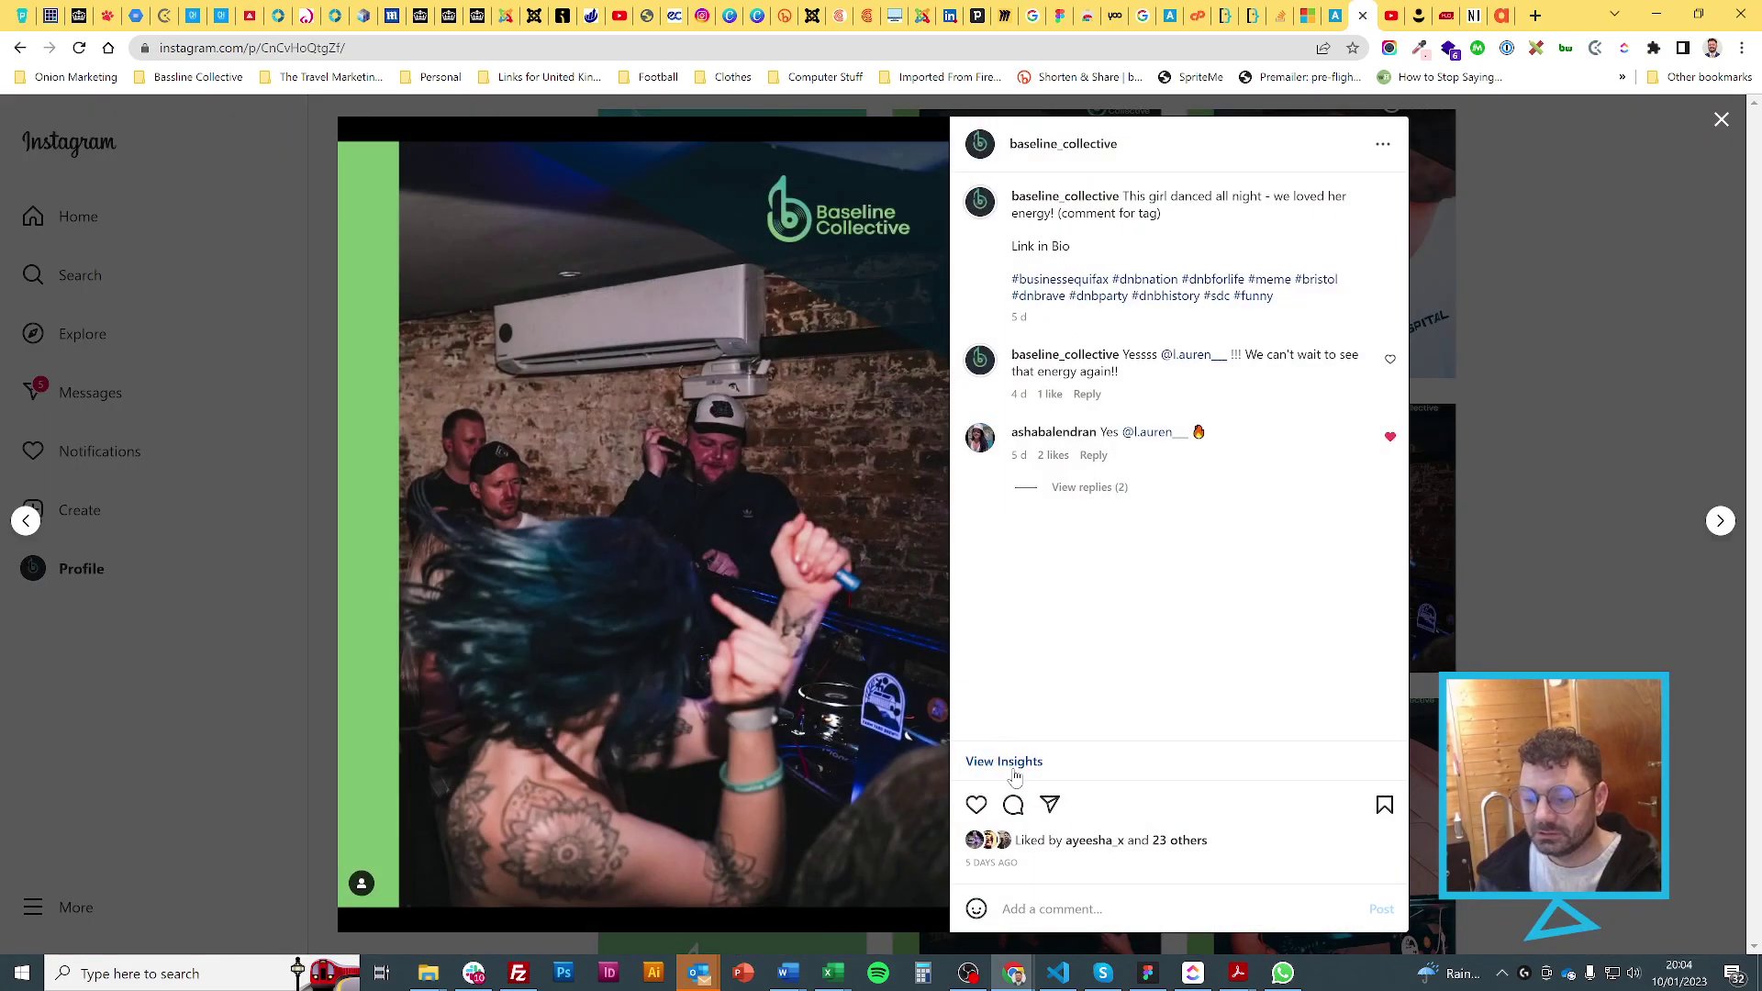
{"action": "left_click", "coordinate": [1010, 770]}
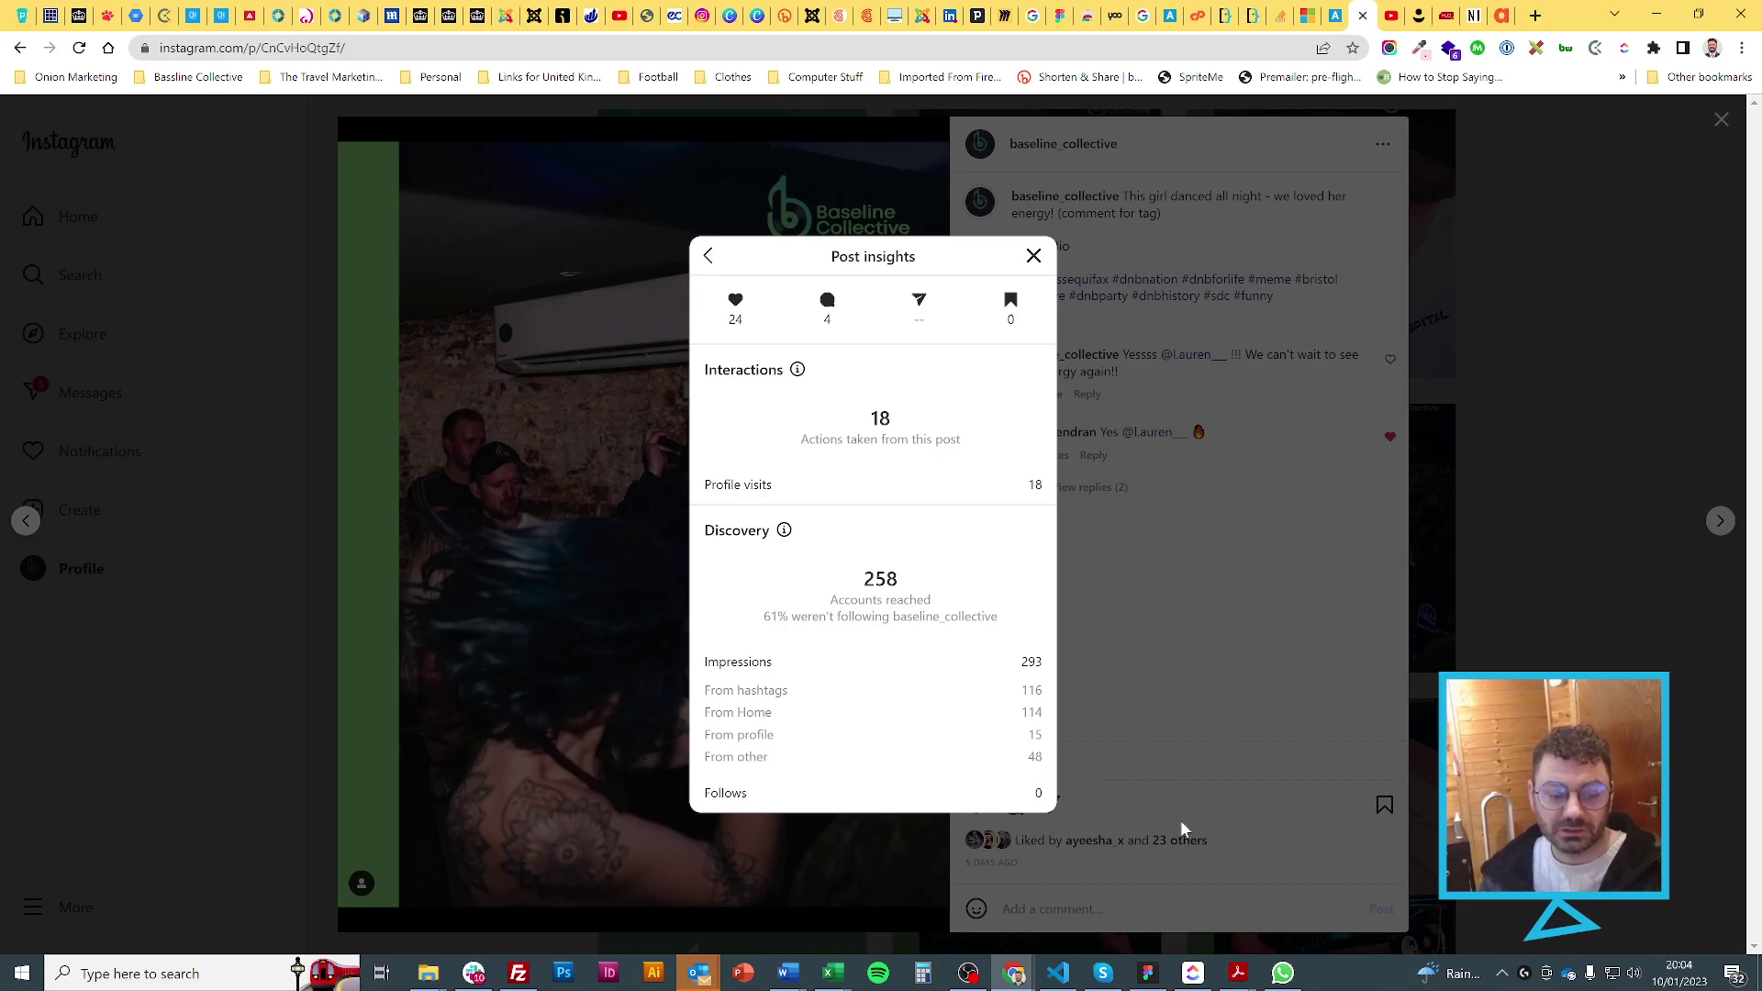
{"action": "left_click", "coordinate": [1604, 397]}
{"action": "left_click", "coordinate": [1604, 397]}
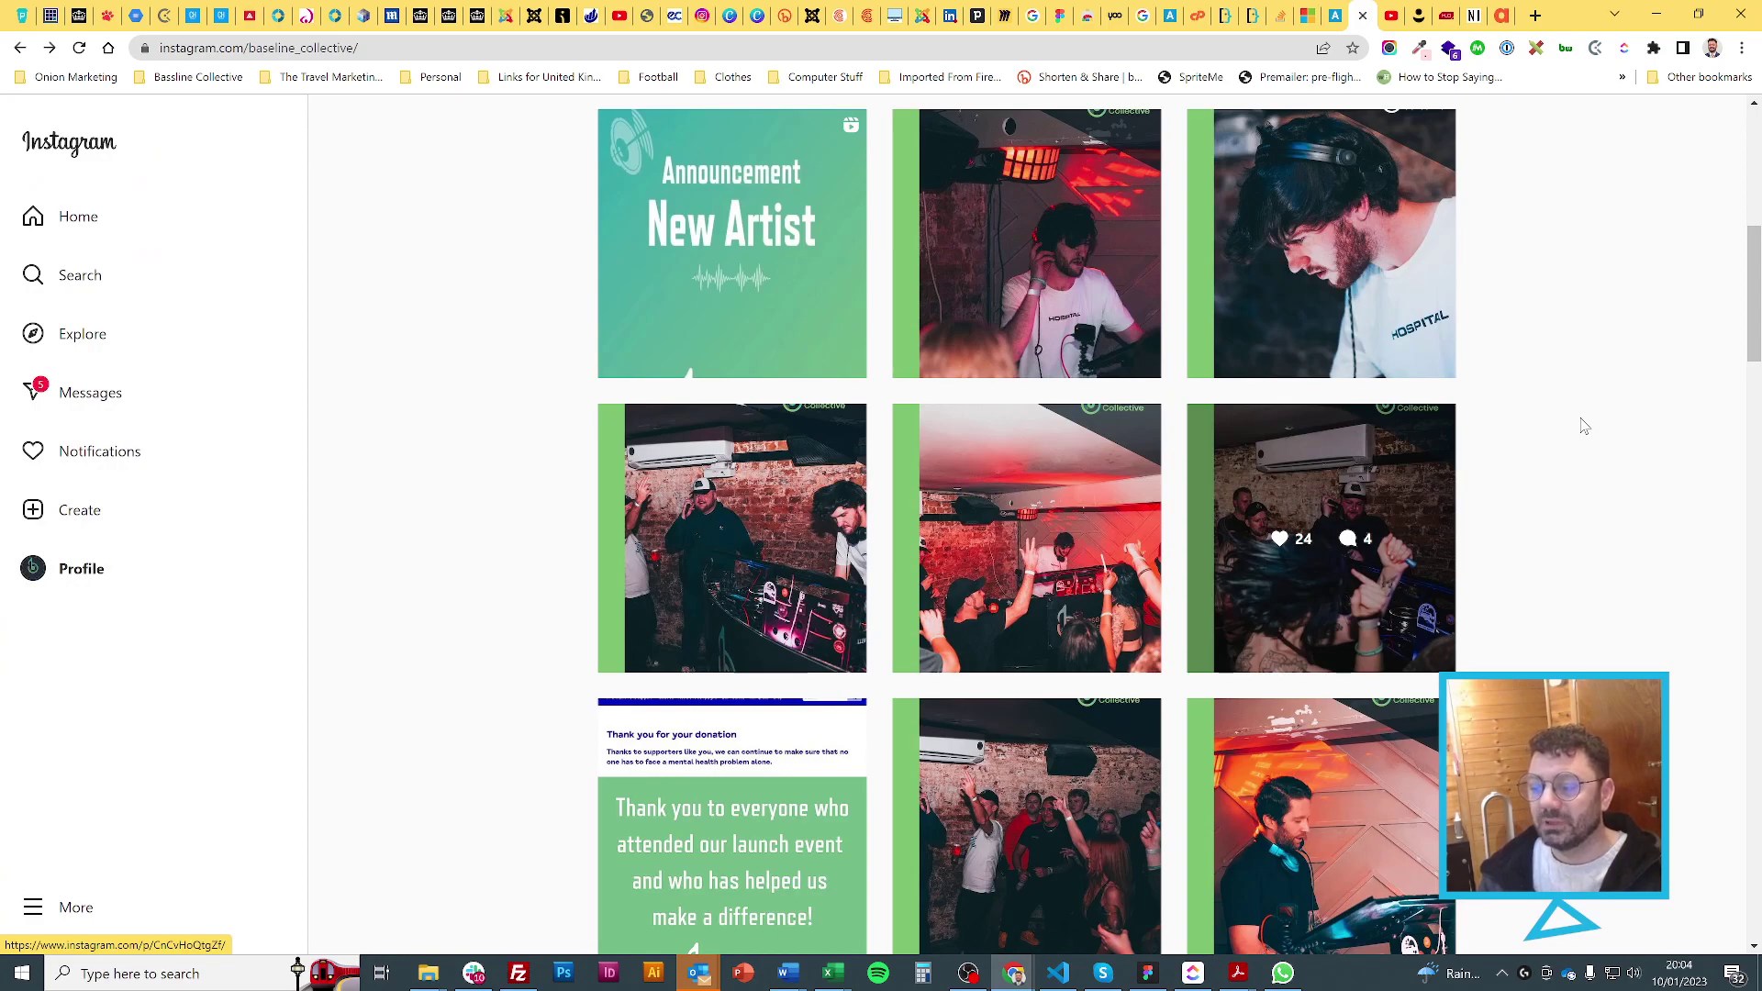
Glance at the launch-event crowd post's insights, then close the post
{"action": "scroll", "coordinate": [1585, 427], "scroll_direction": "down", "scroll_amount": 3}
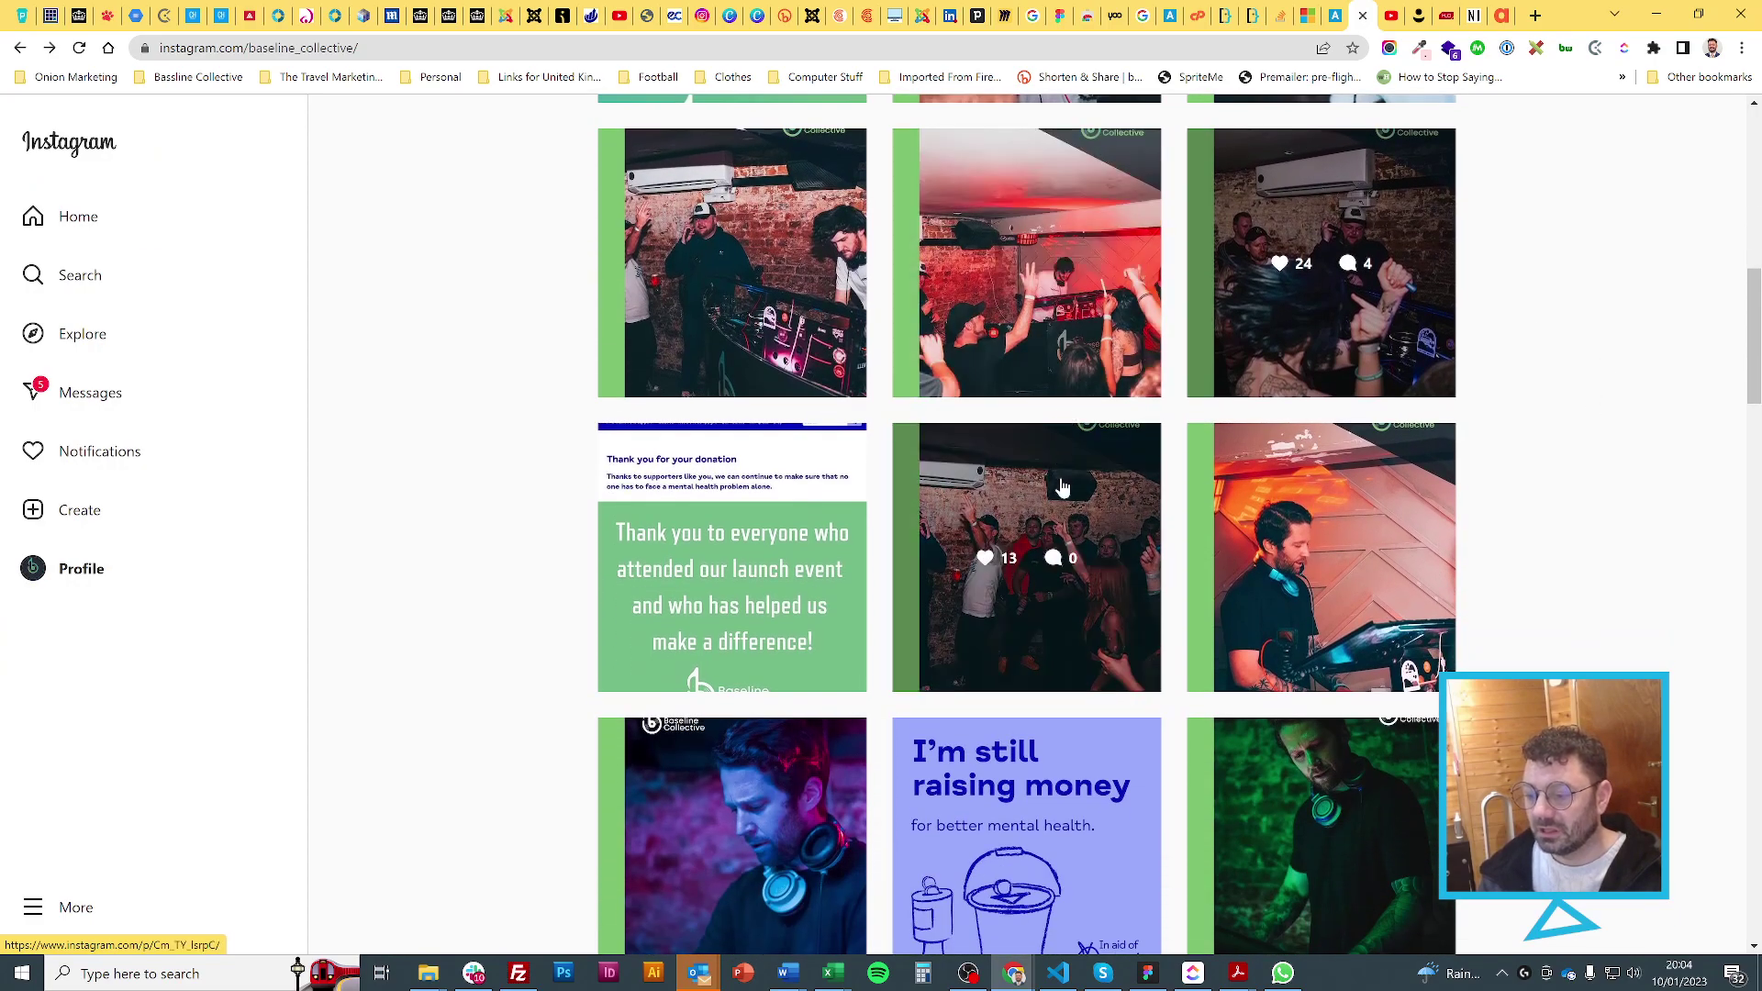
{"action": "left_click", "coordinate": [1060, 500]}
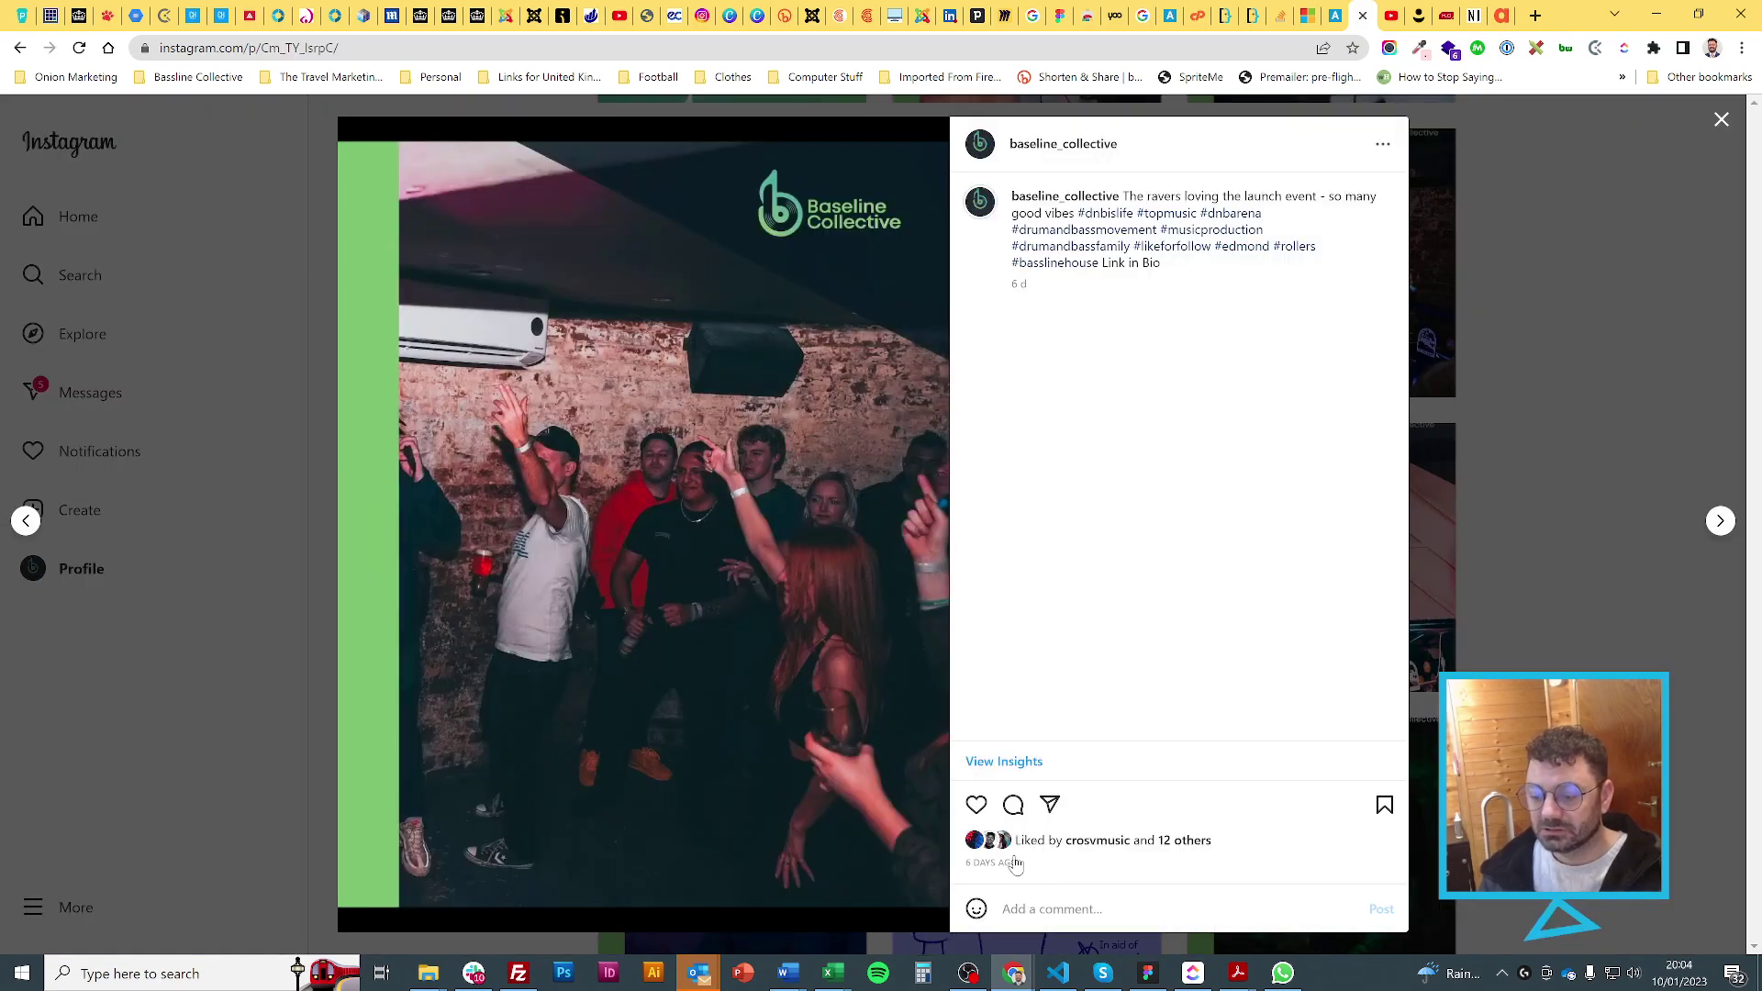
{"action": "left_click", "coordinate": [1001, 761]}
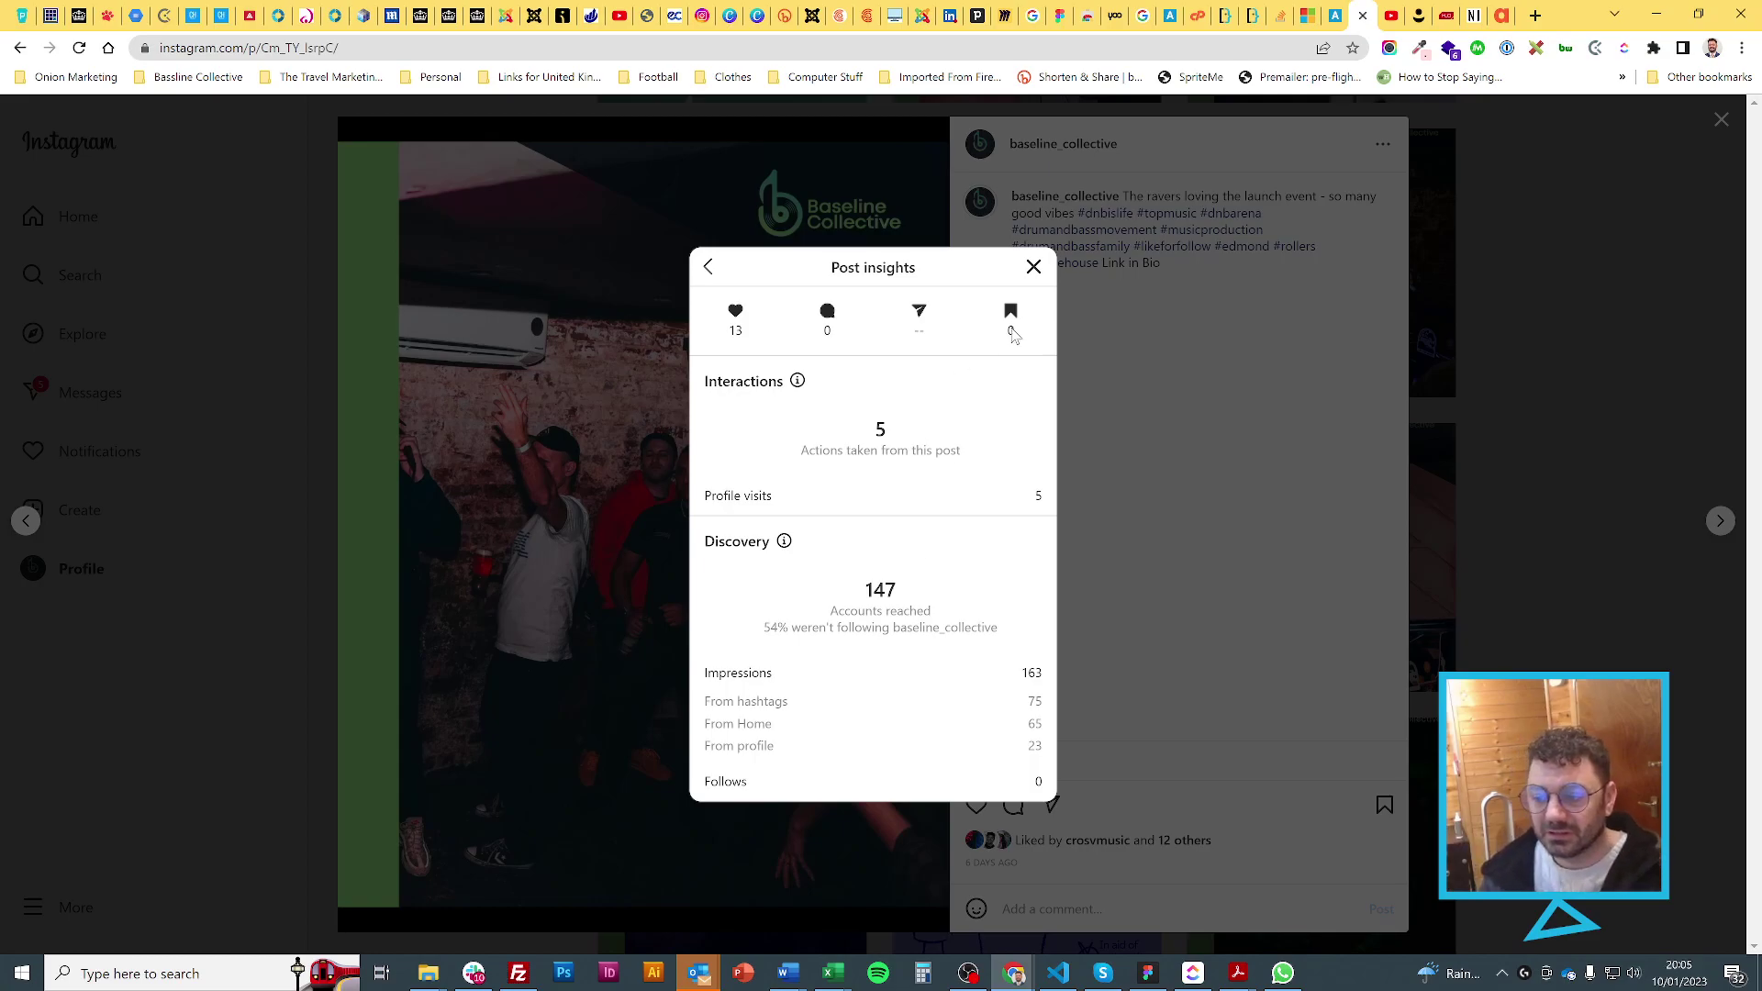
{"action": "left_click", "coordinate": [1033, 267]}
{"action": "left_click", "coordinate": [1556, 257]}
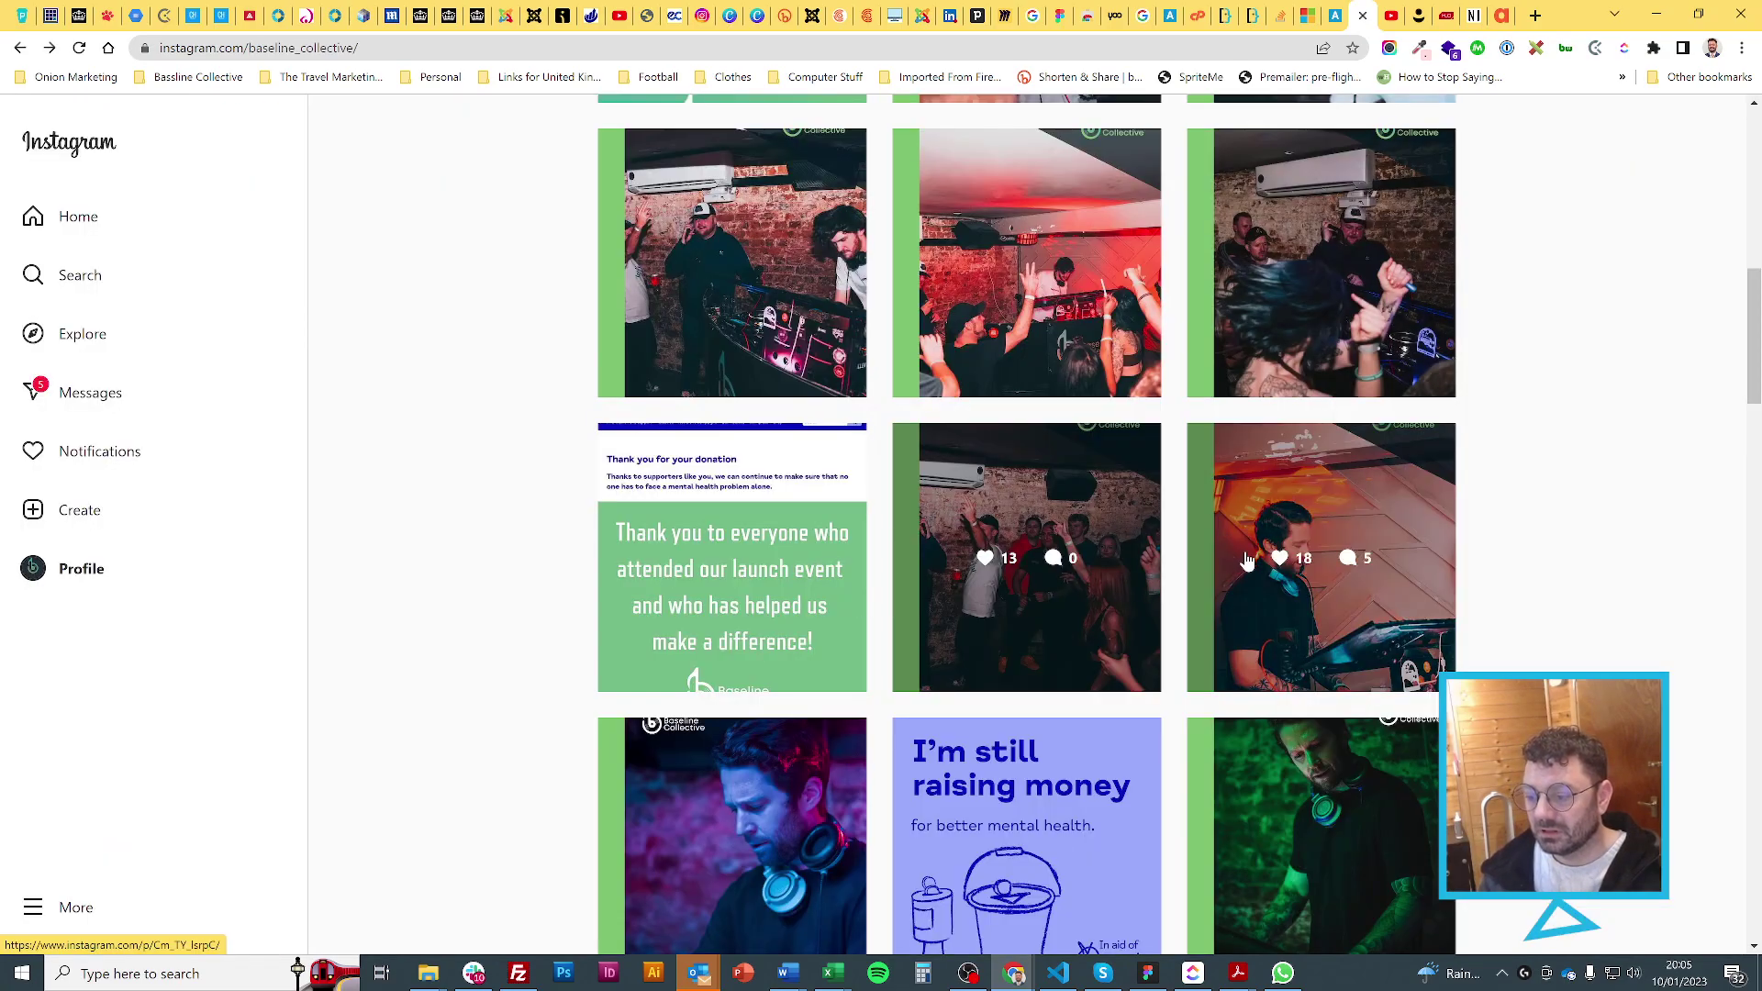
Review the orange-lit CROSV post's insights: 1,388 reached, 1,468 impressions, 1,377 from hashtags
{"action": "left_click", "coordinate": [1282, 540]}
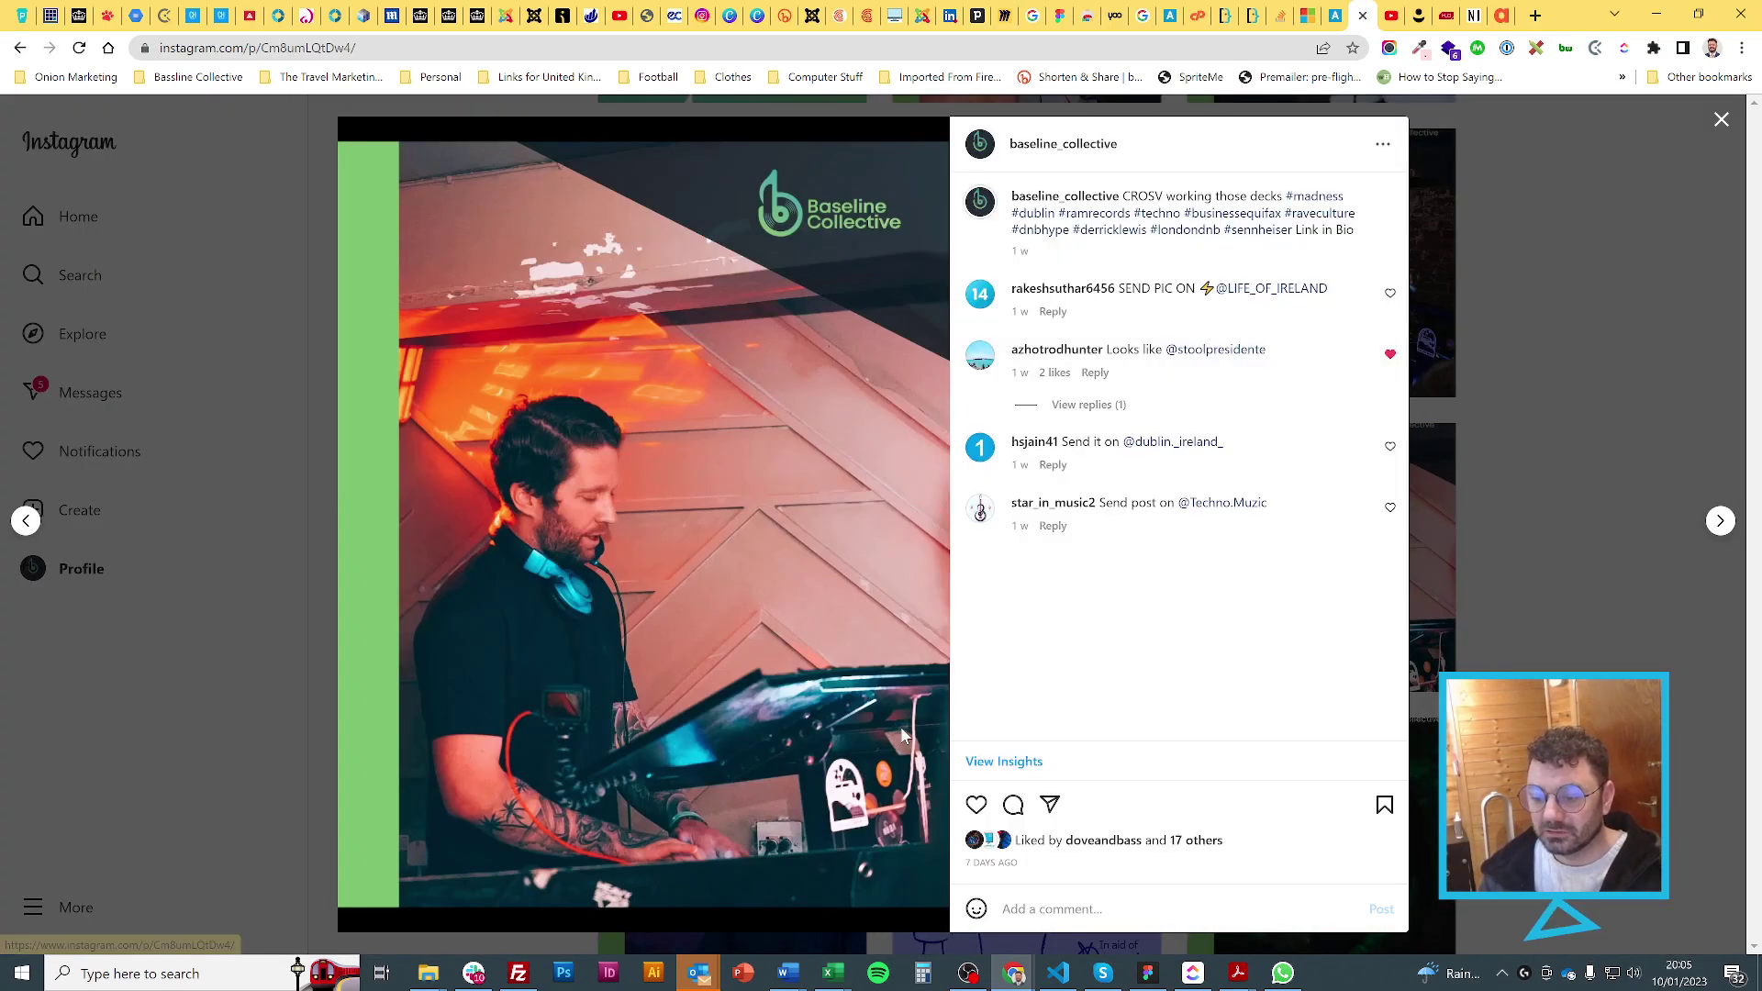
{"action": "left_click", "coordinate": [1002, 762]}
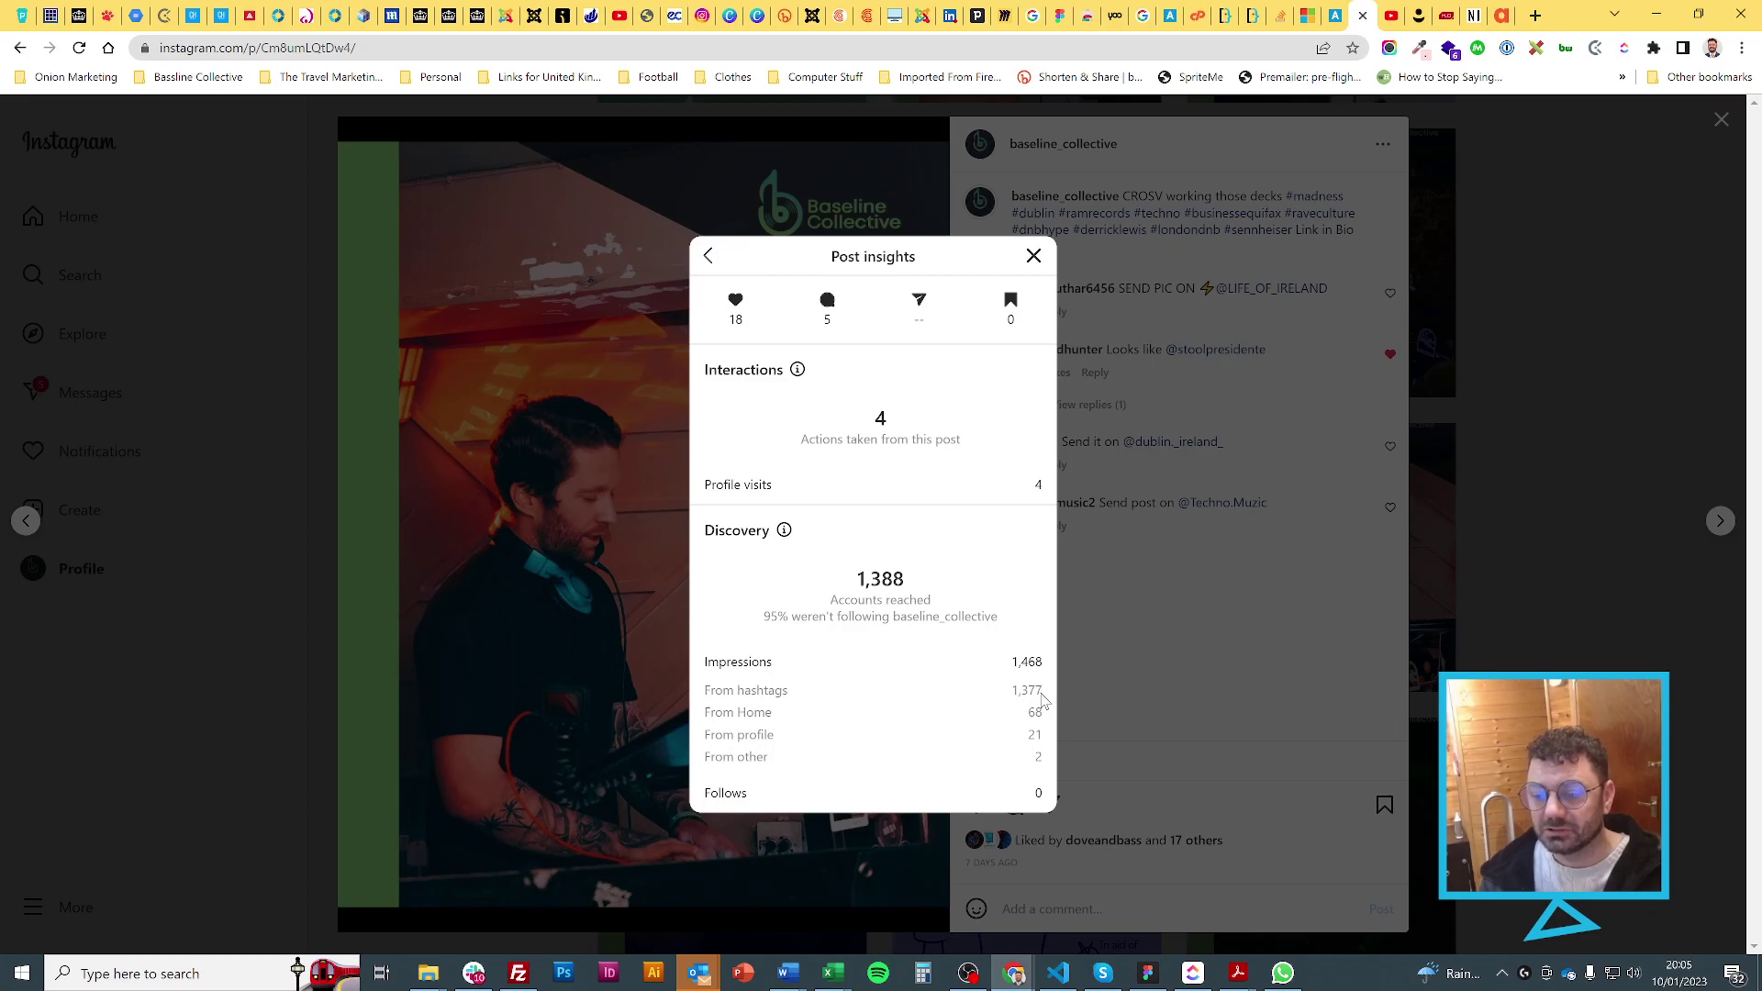
{"action": "left_click", "coordinate": [1489, 241]}
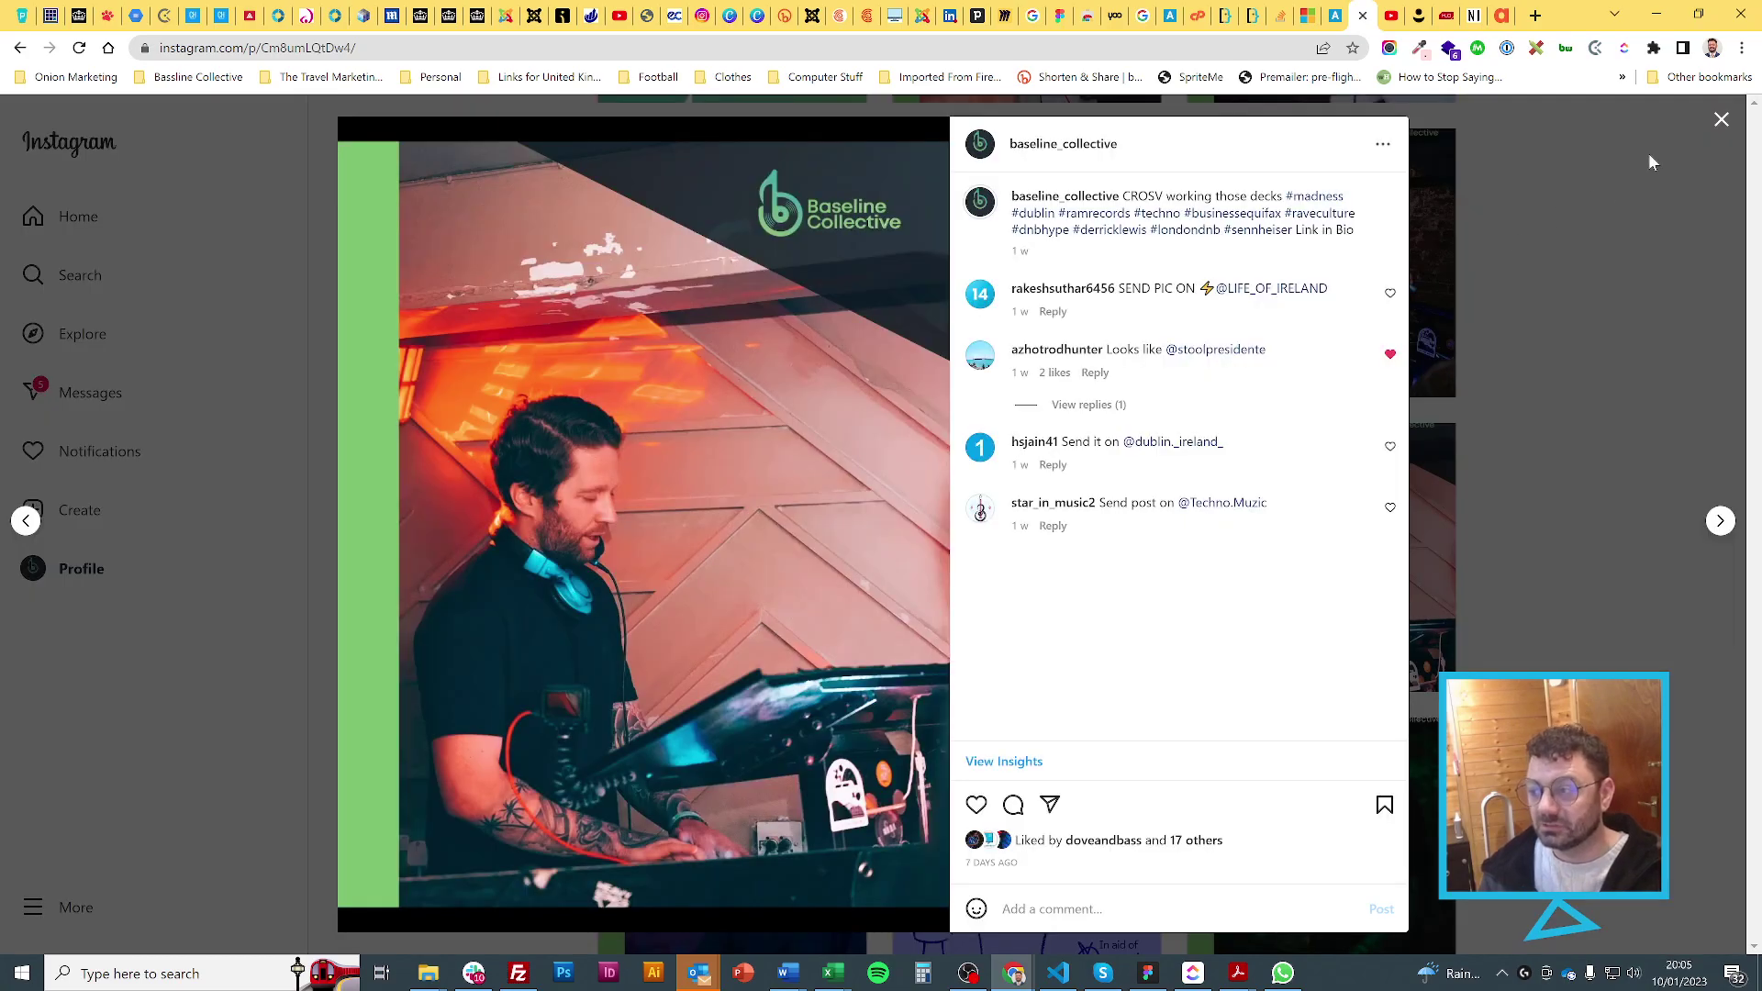
{"action": "left_click", "coordinate": [1715, 133]}
Switch to the Competitor Research workbook and select column B, 'With a trailing space'
{"action": "mouse_move", "coordinate": [838, 978]}
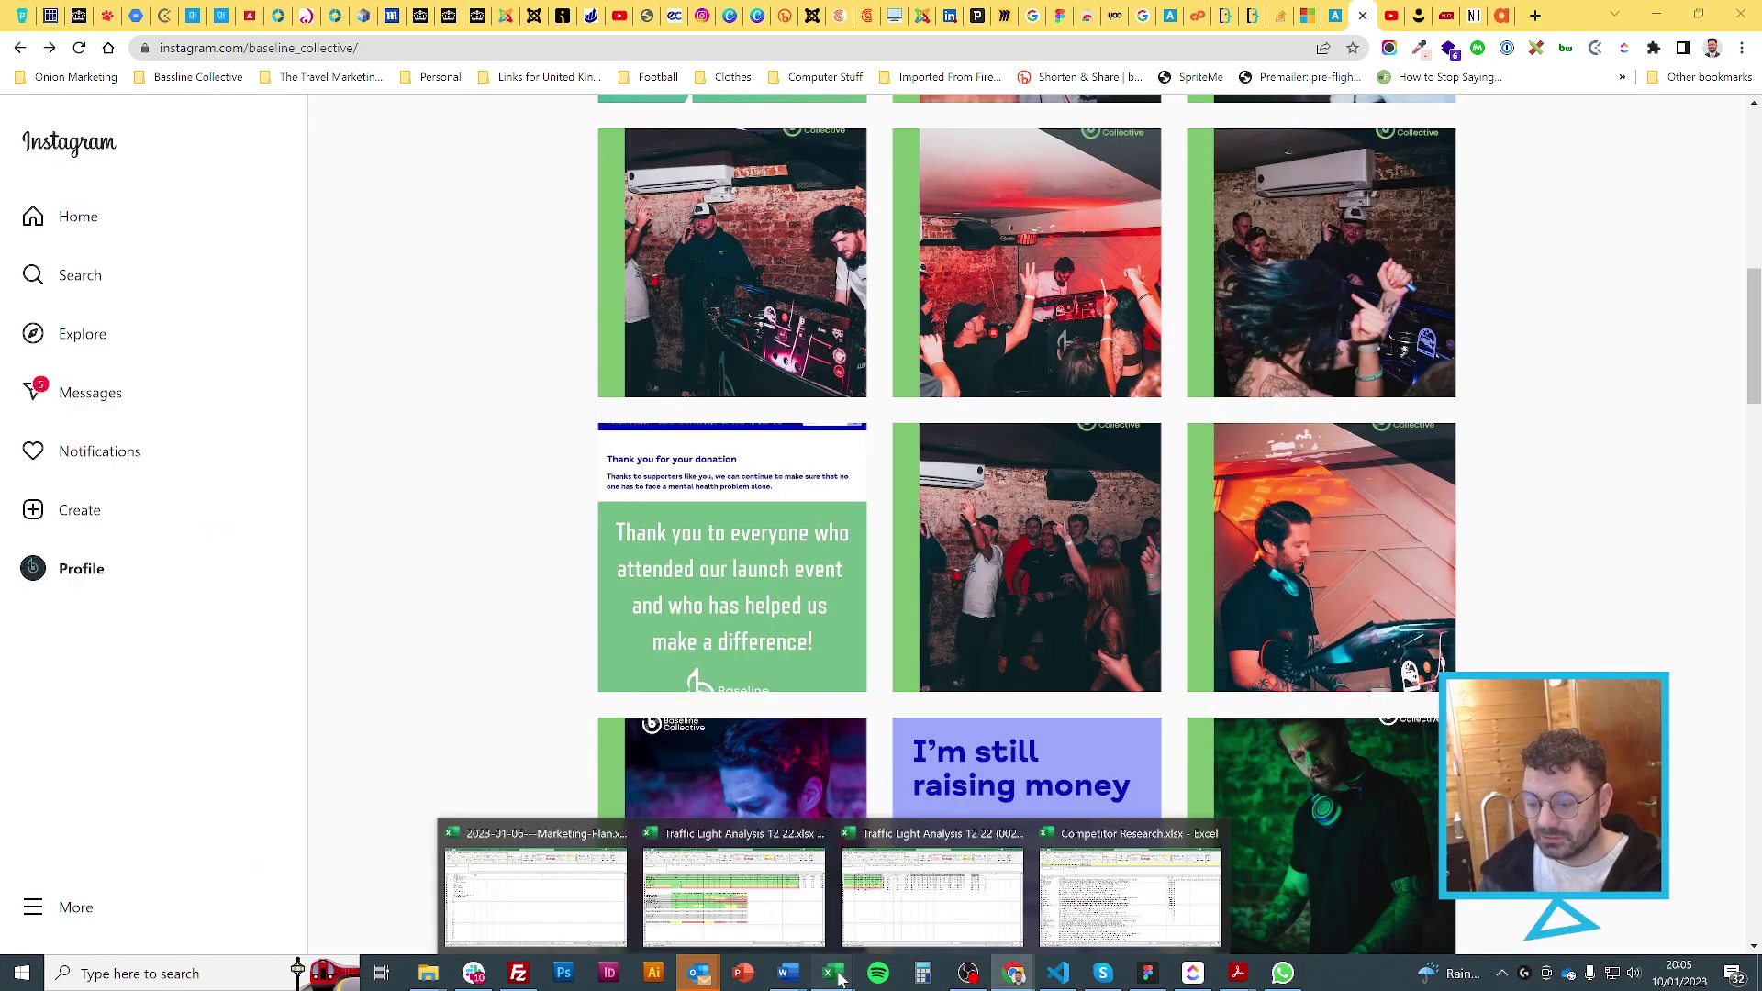
{"action": "left_click", "coordinate": [1129, 890]}
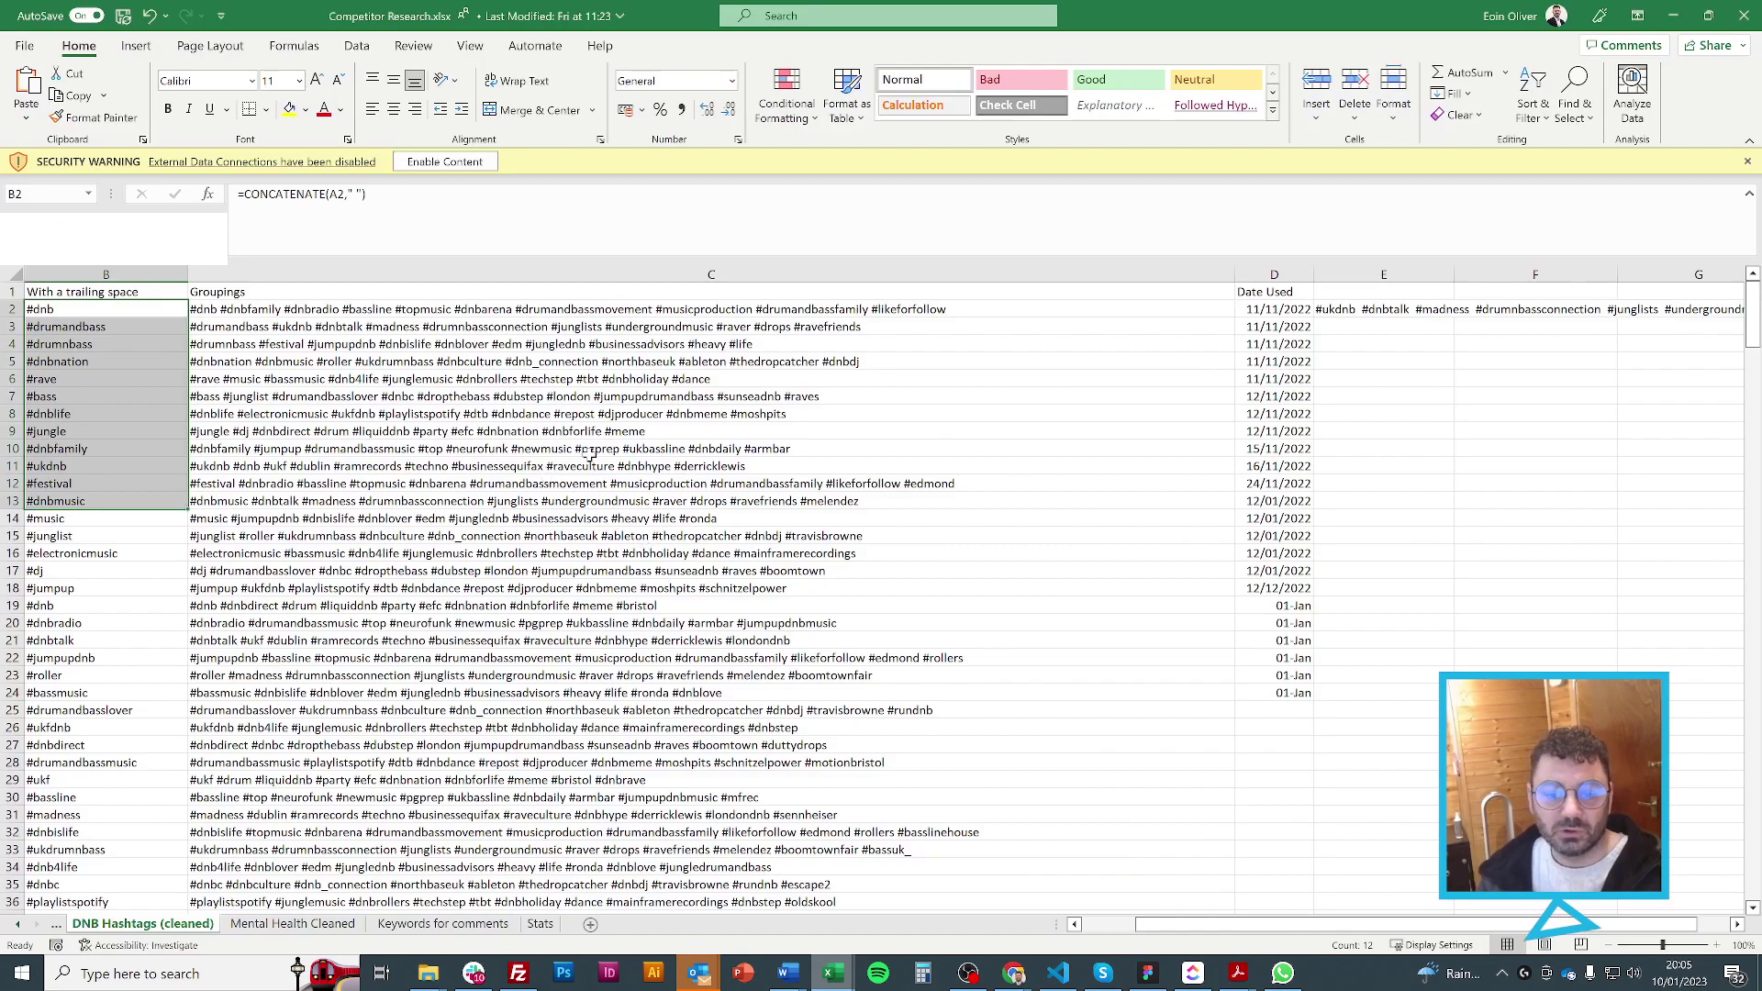
{"action": "left_click", "coordinate": [106, 273]}
Inspect the CONCATENATE formulas in B2 and C2 that build the hashtag Groupings
{"action": "scroll", "coordinate": [137, 271], "scroll_direction": "left", "scroll_amount": 2}
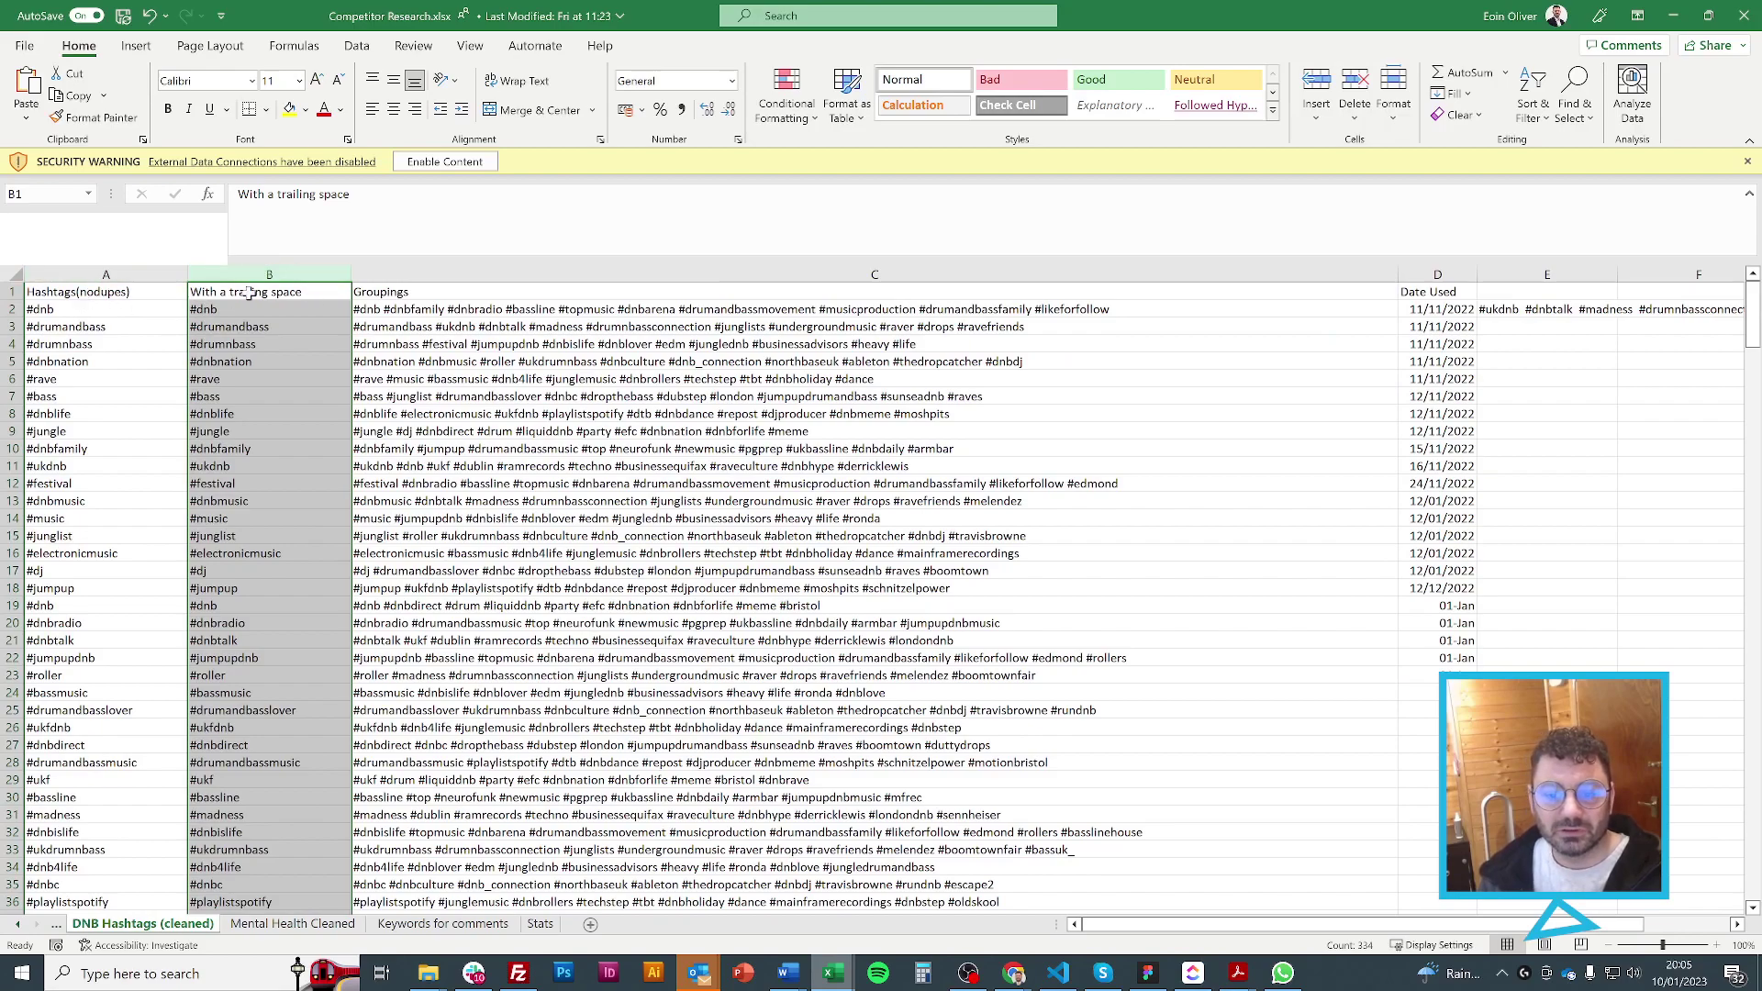
{"action": "scroll", "coordinate": [286, 303], "scroll_direction": "right", "scroll_amount": 3}
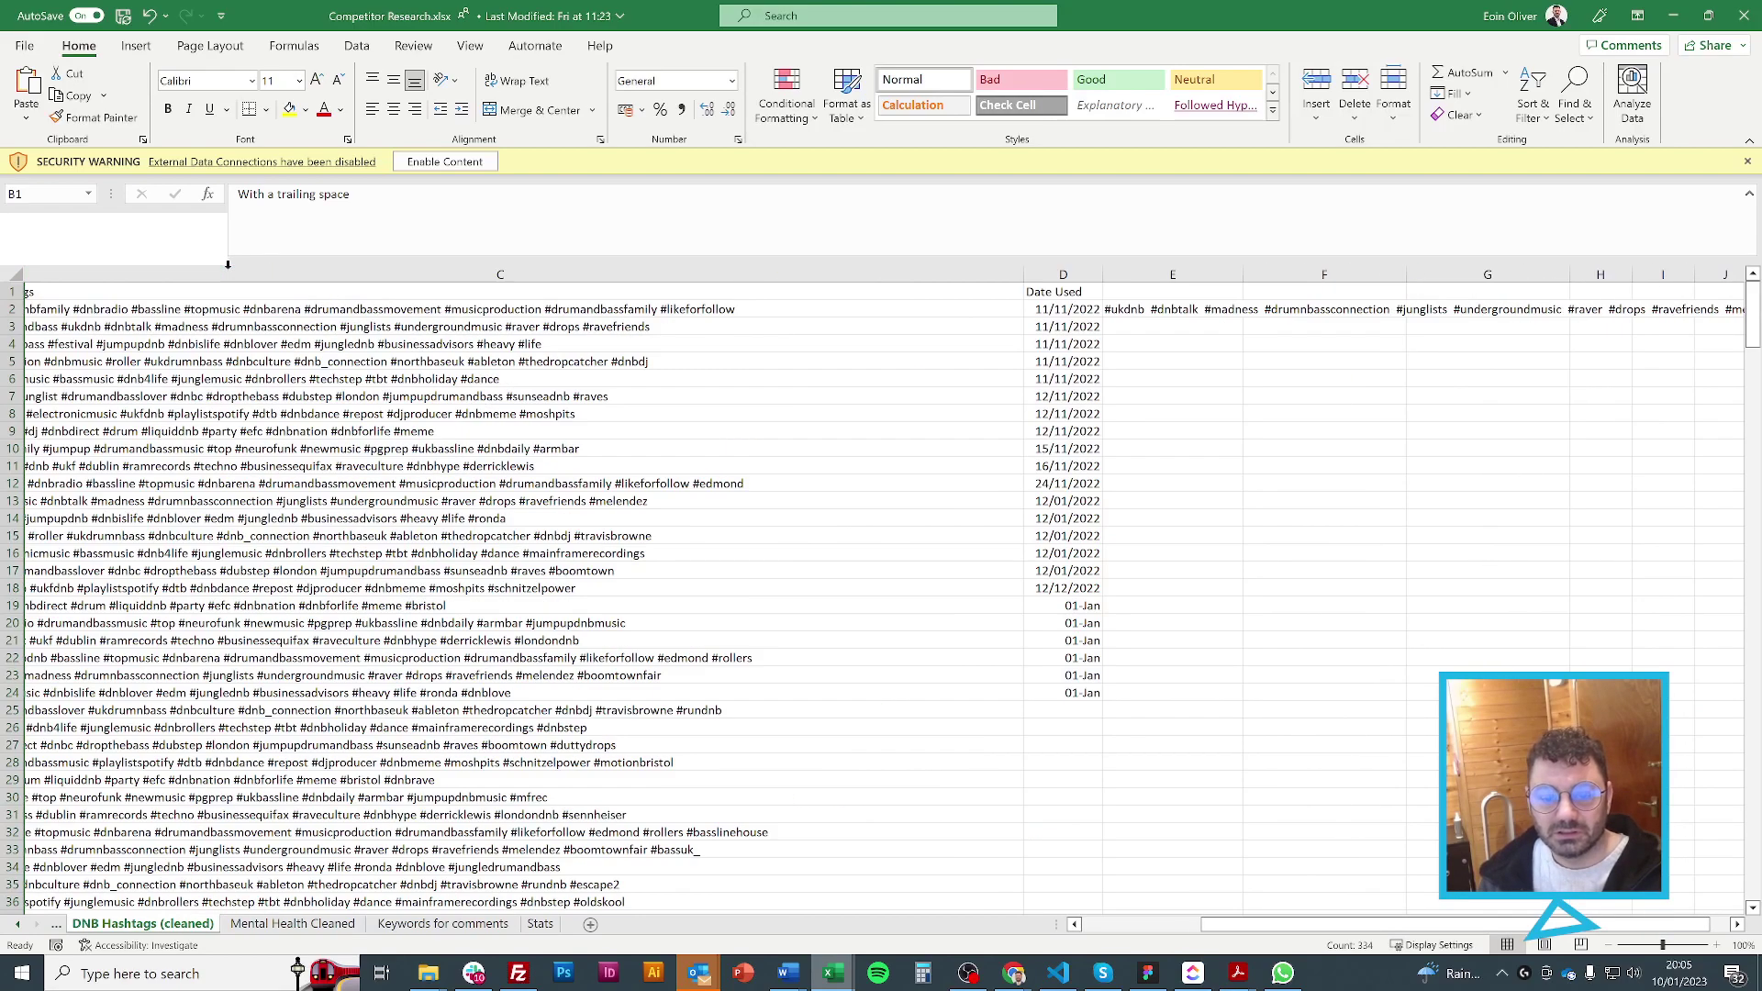
{"action": "scroll", "coordinate": [228, 265], "scroll_direction": "left", "scroll_amount": 1}
{"action": "scroll", "coordinate": [228, 265], "scroll_direction": "left", "scroll_amount": 2}
{"action": "scroll", "coordinate": [227, 265], "scroll_direction": "right", "scroll_amount": 2}
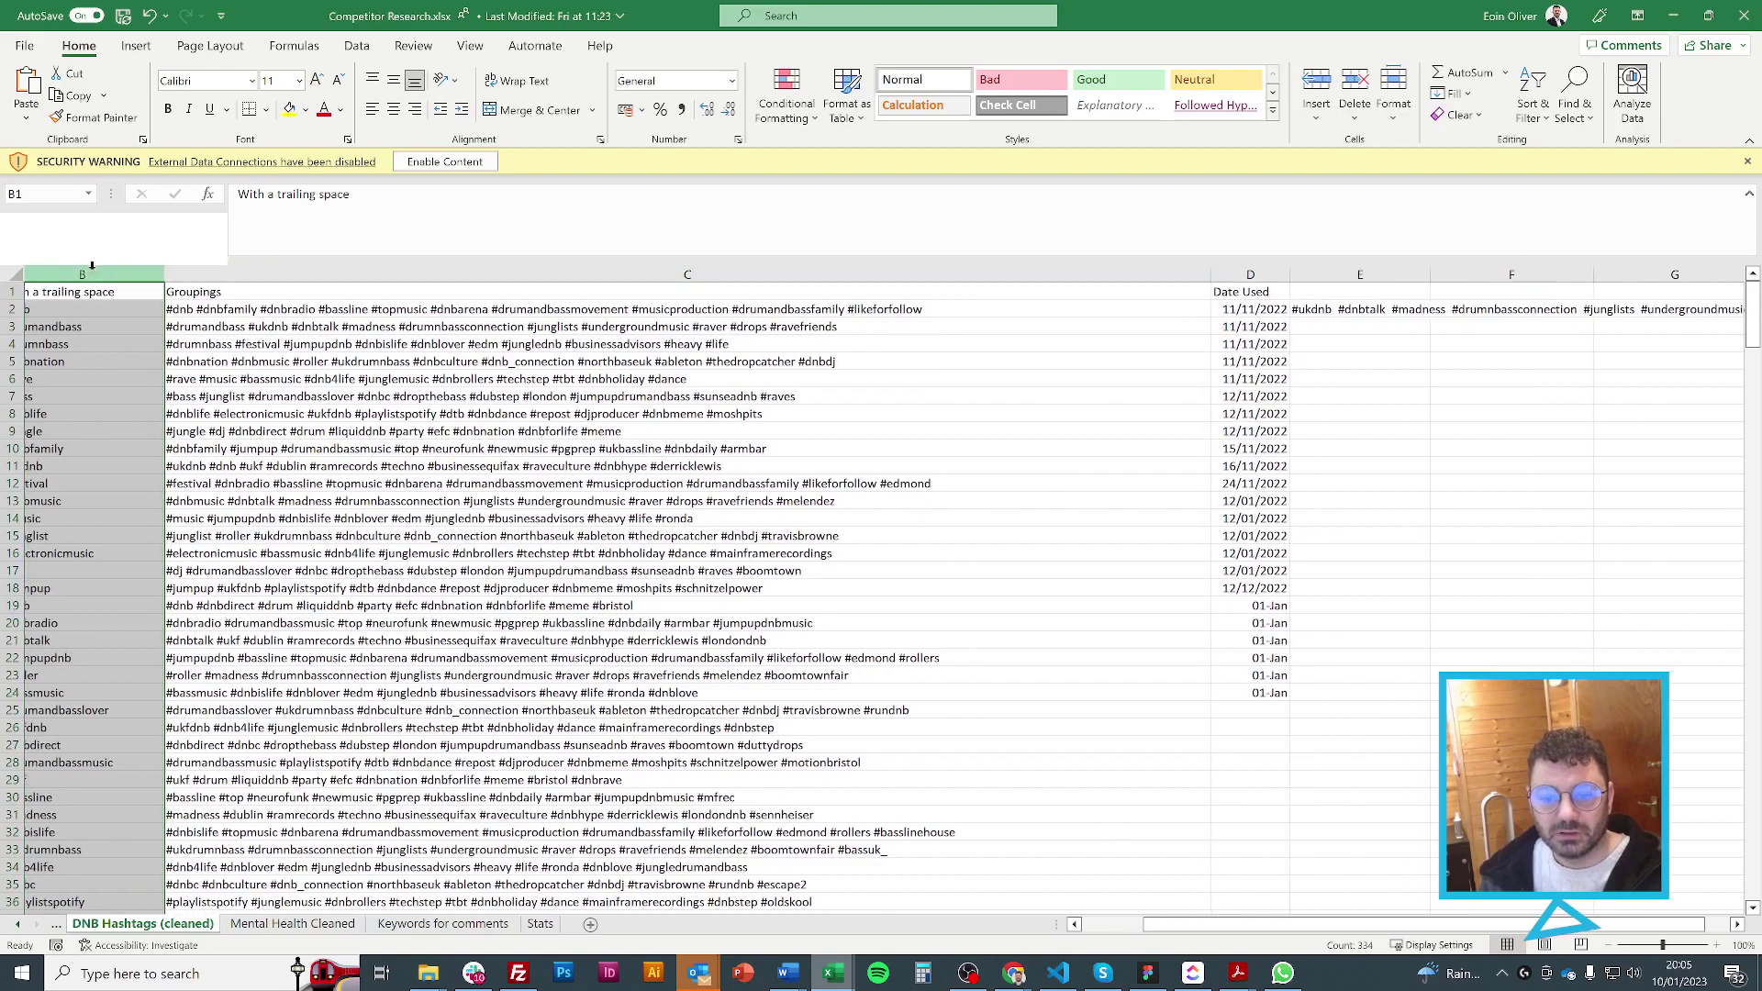
{"action": "scroll", "coordinate": [97, 267], "scroll_direction": "left", "scroll_amount": 2}
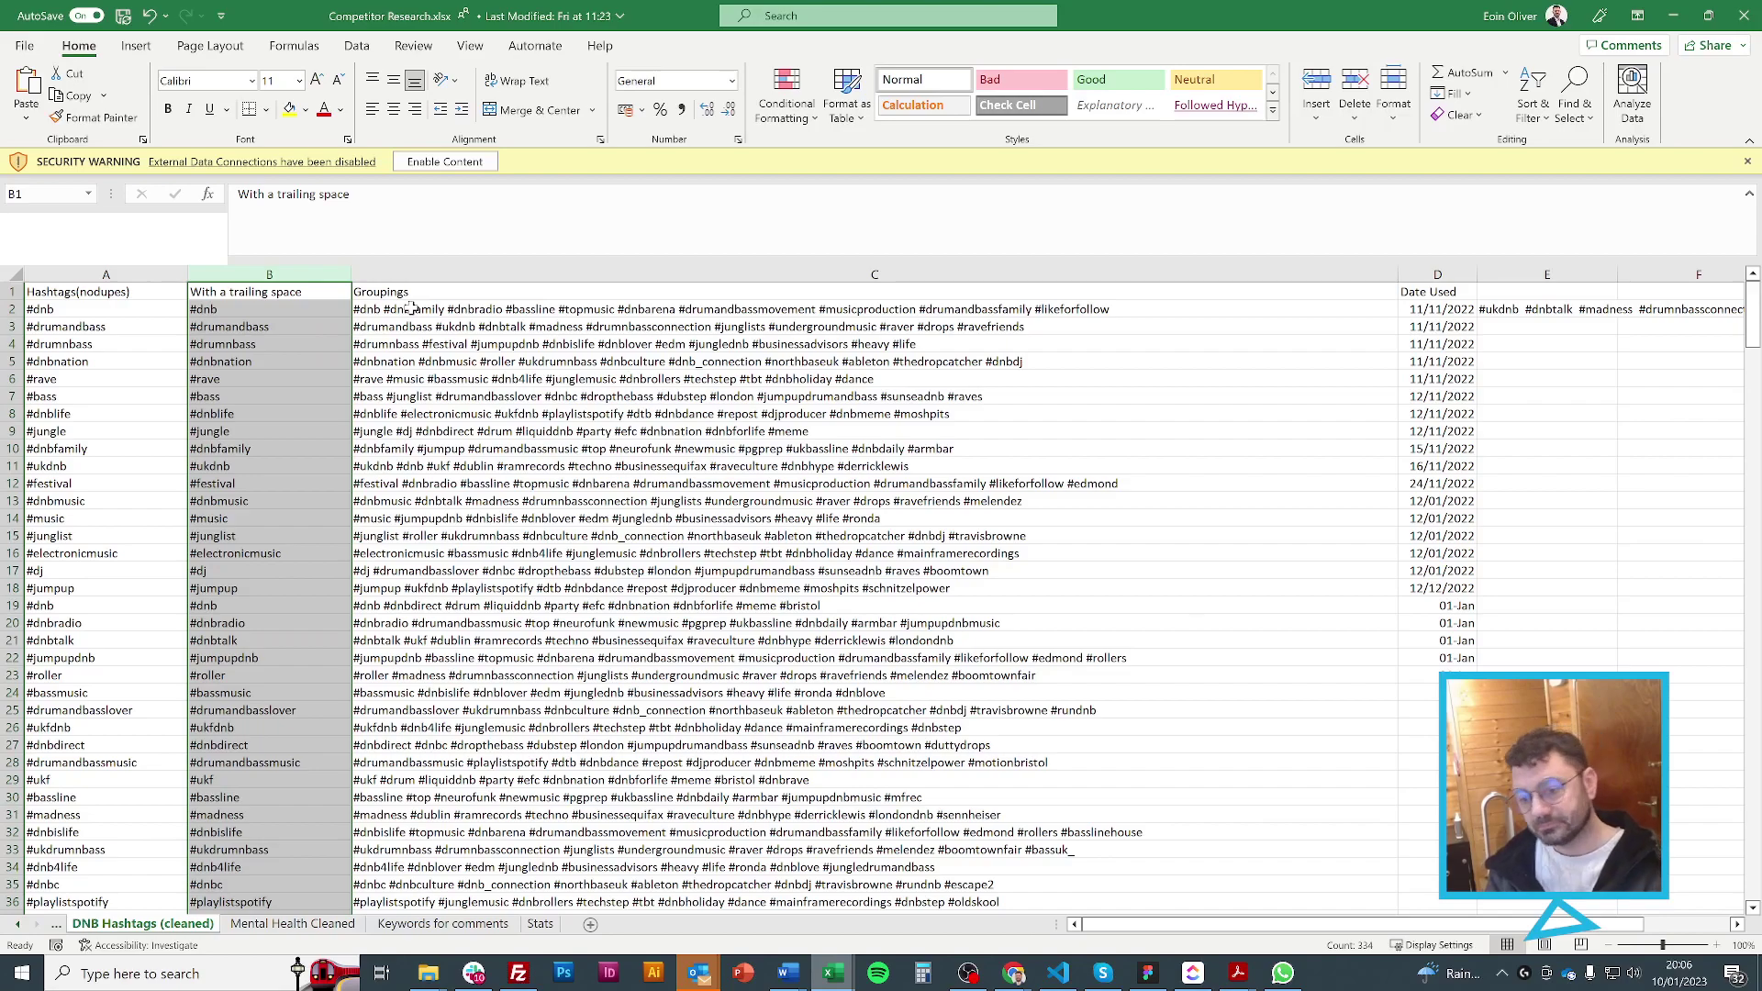
{"action": "left_click", "coordinate": [262, 310]}
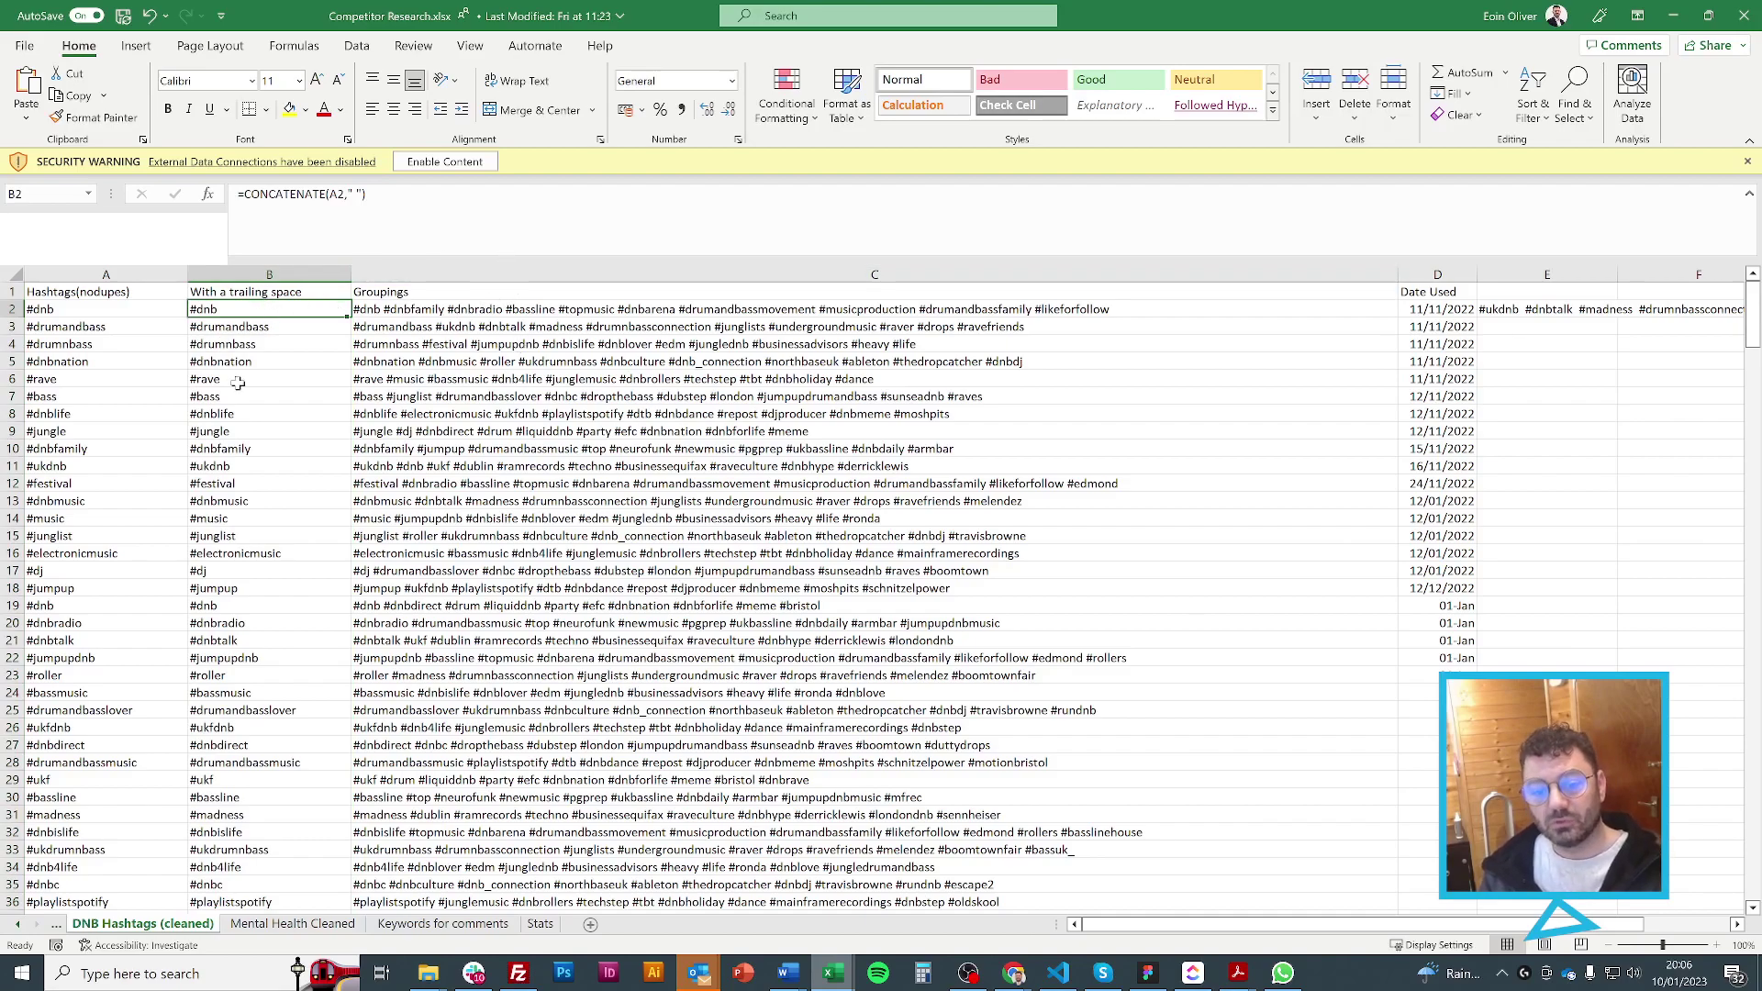
{"action": "left_click", "coordinate": [397, 312]}
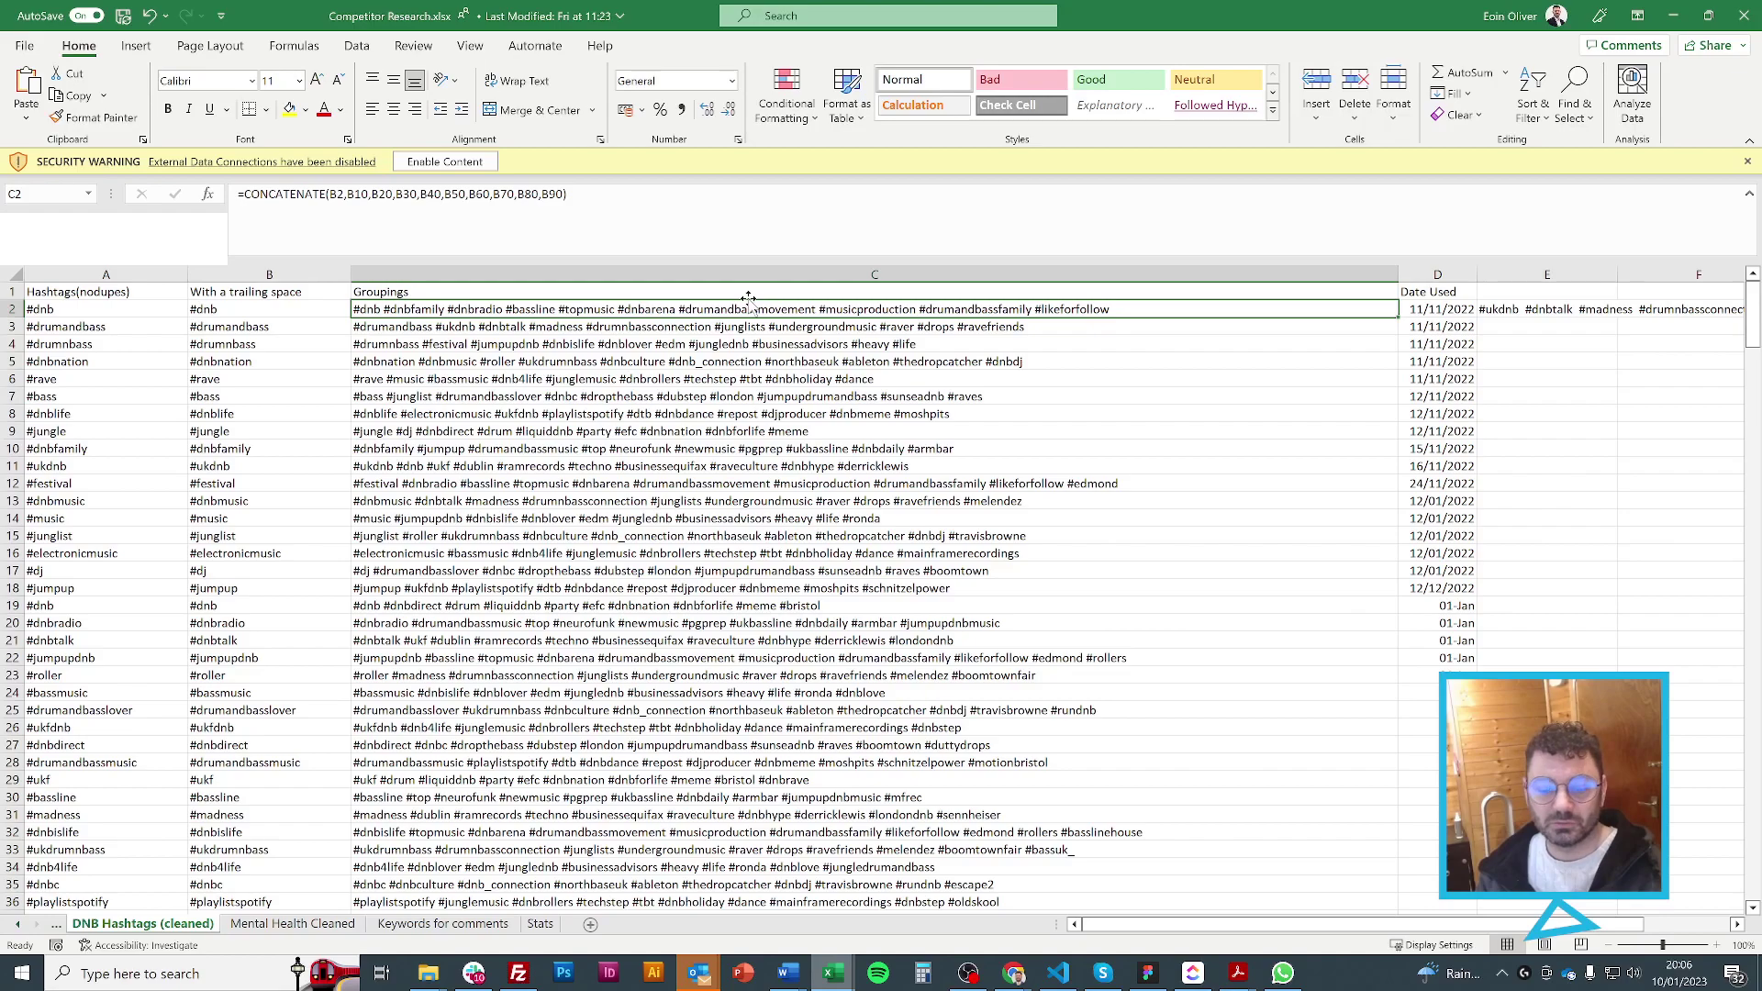
Back in Instagram, check the brick-wall DJ post's insights: 955 reached, 921 from hashtags
{"action": "mouse_move", "coordinate": [1014, 973]}
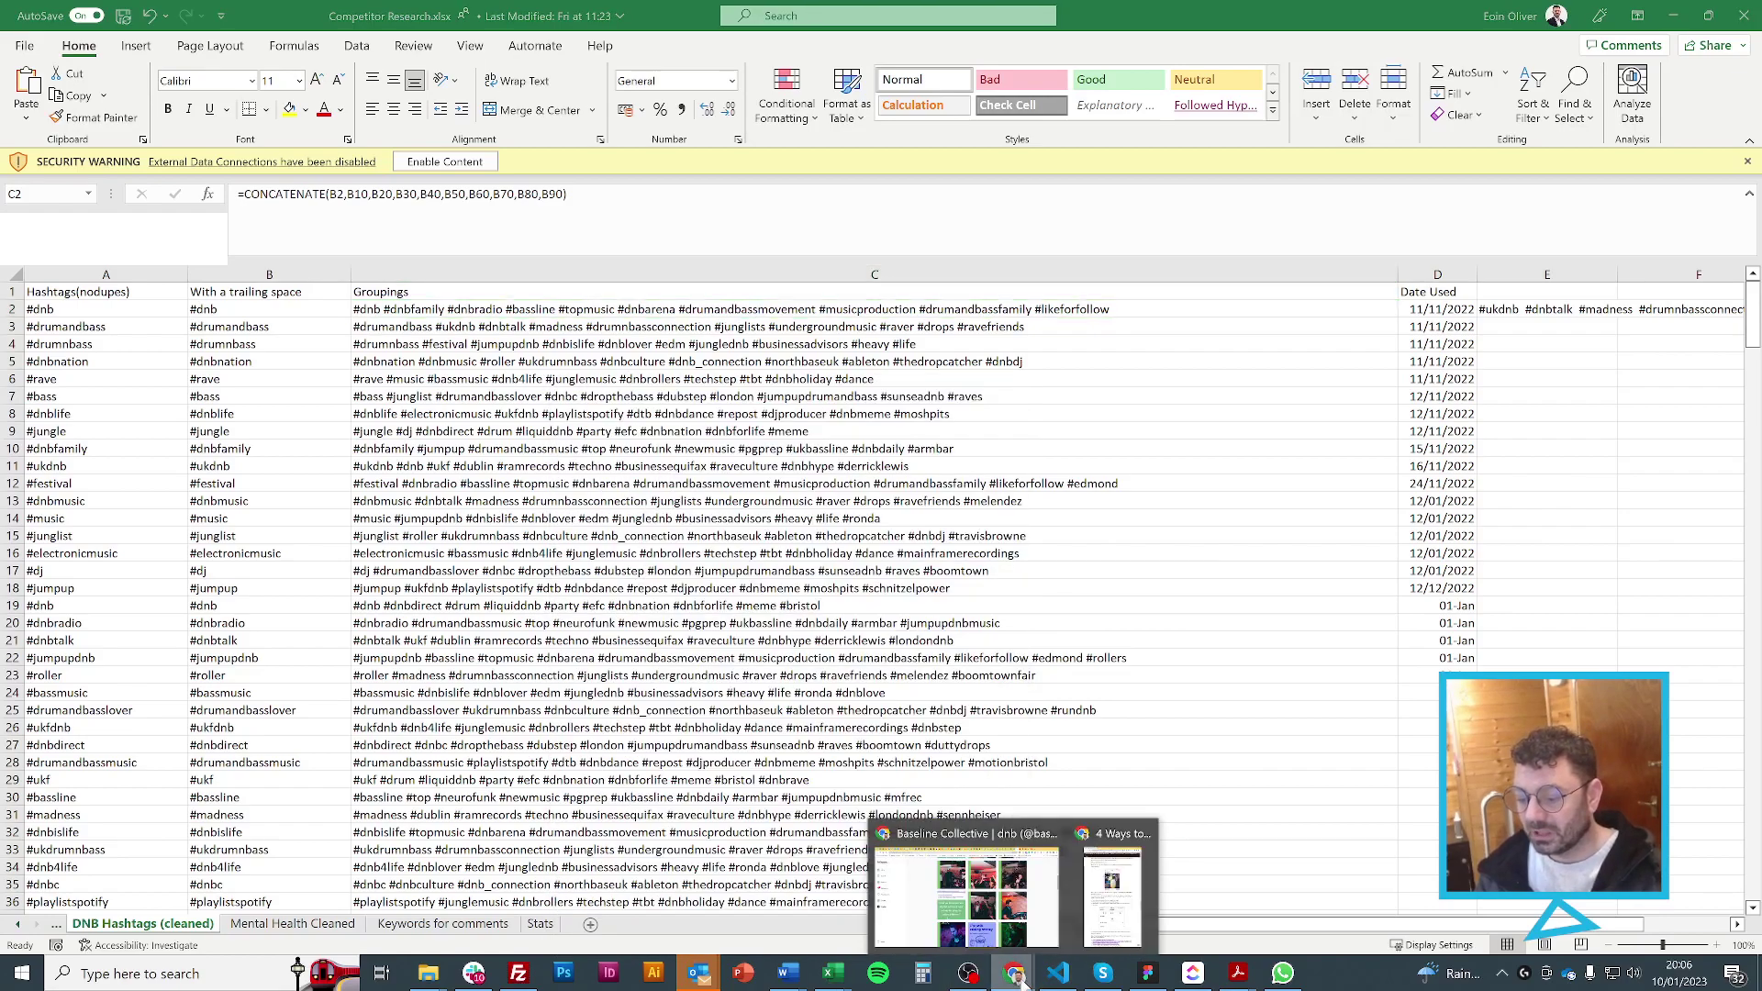
{"action": "left_click", "coordinate": [1072, 895]}
{"action": "scroll", "coordinate": [1129, 624], "scroll_direction": "up", "scroll_amount": 3}
{"action": "scroll", "coordinate": [1129, 624], "scroll_direction": "up", "scroll_amount": 3}
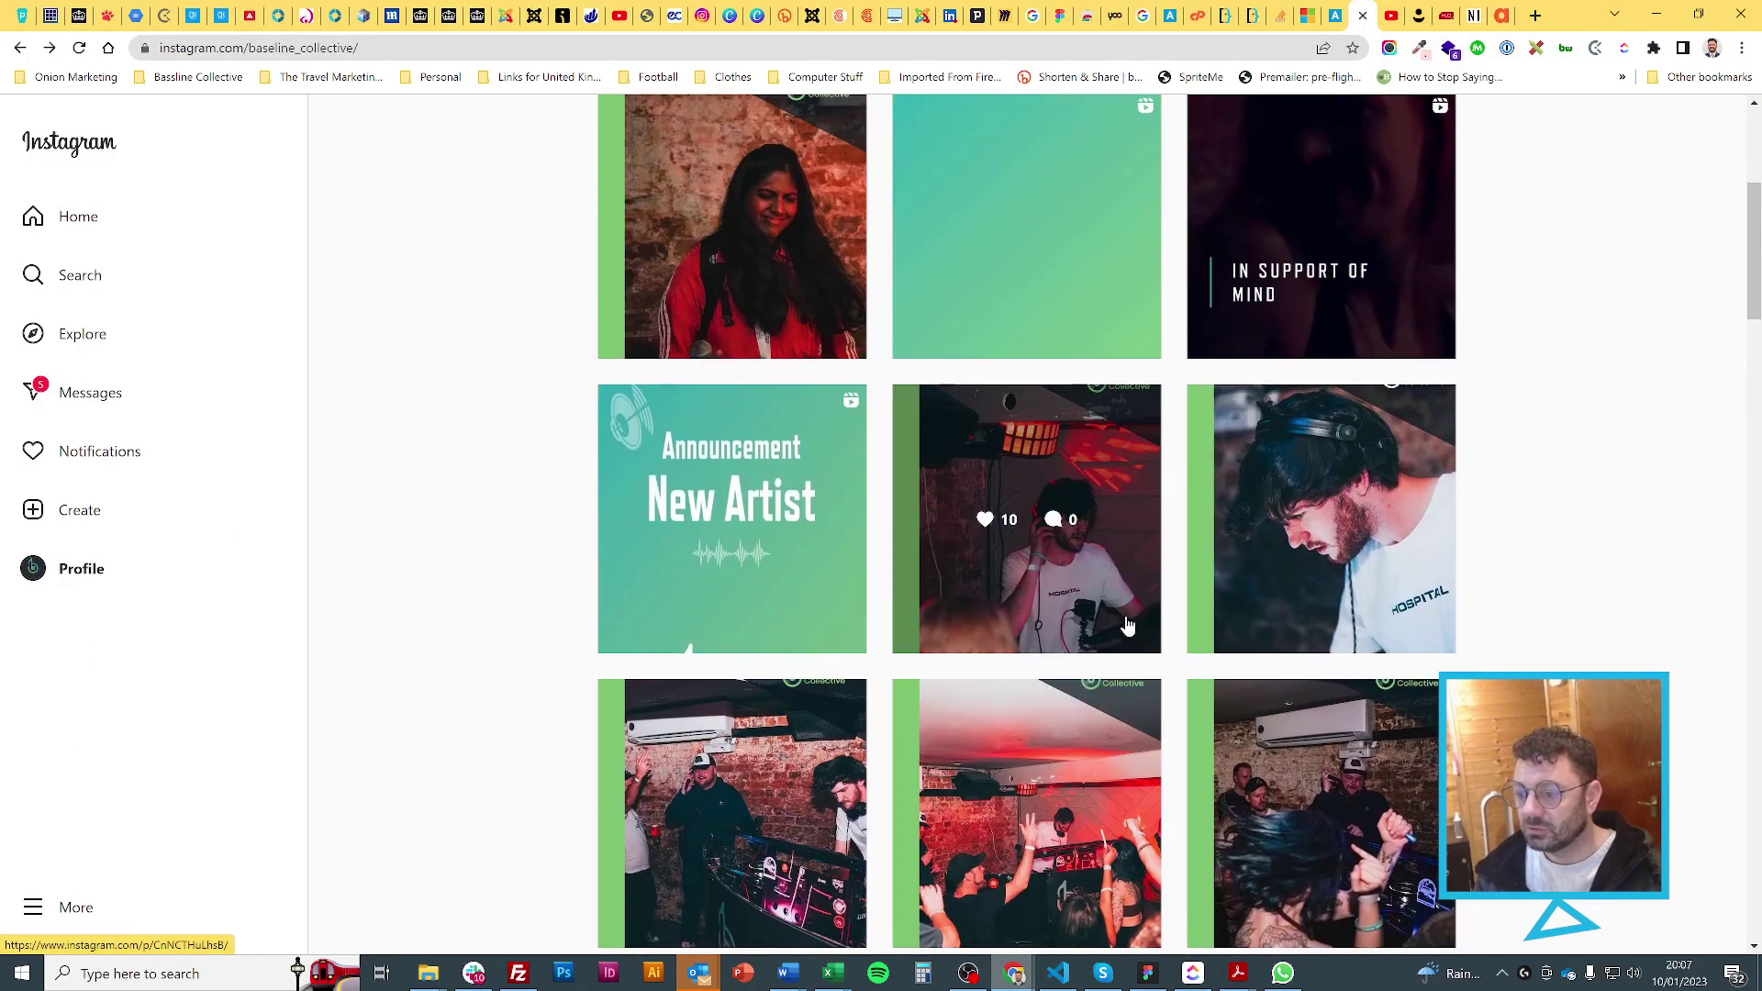
{"action": "scroll", "coordinate": [758, 598], "scroll_direction": "down", "scroll_amount": 1}
{"action": "left_click", "coordinate": [745, 611]}
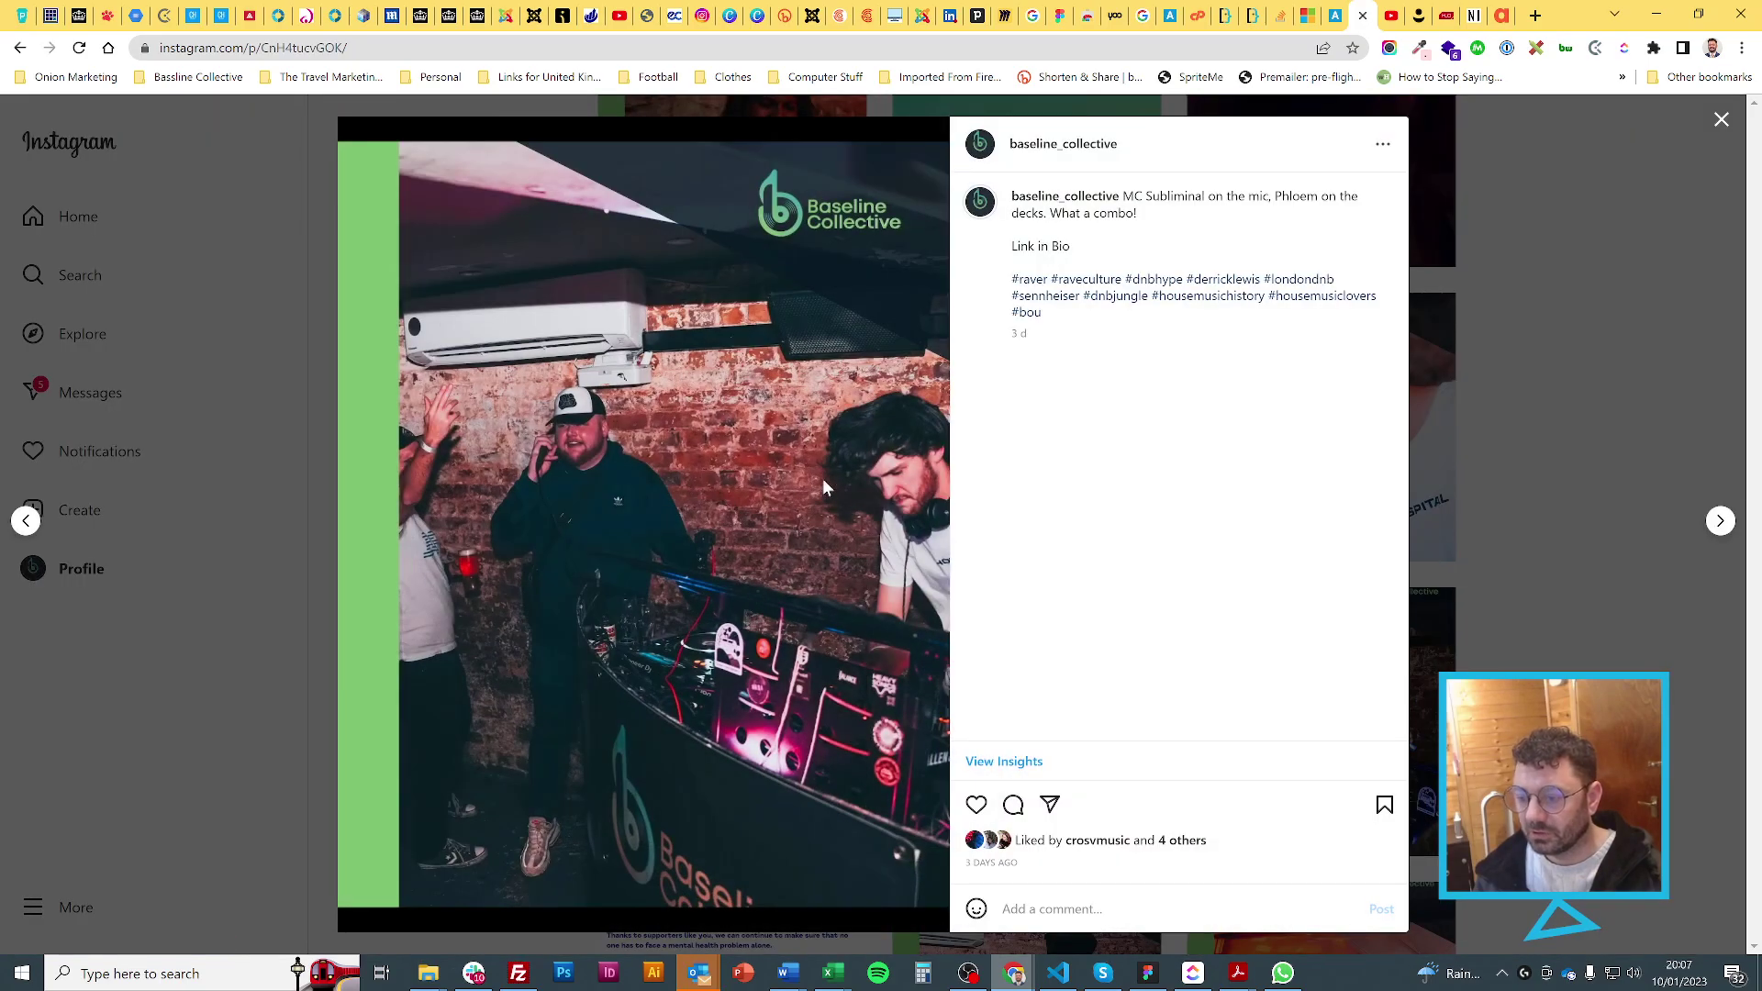
{"action": "left_click", "coordinate": [1005, 763]}
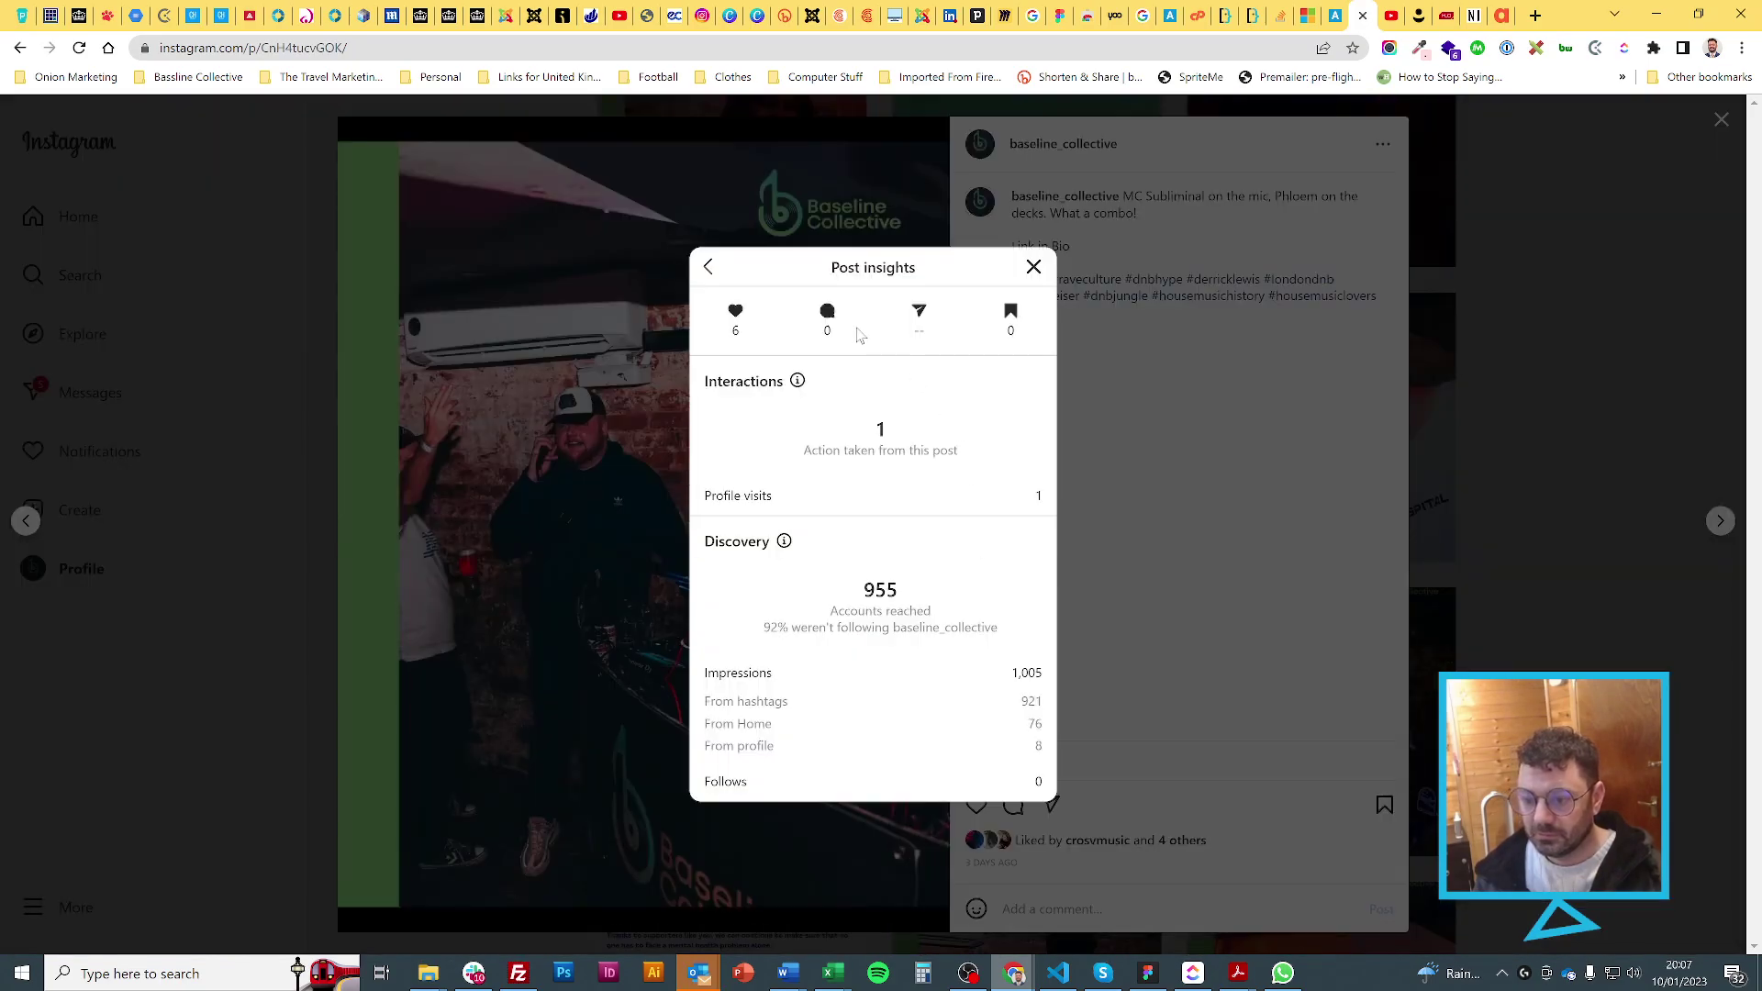
{"action": "left_click", "coordinate": [1031, 265]}
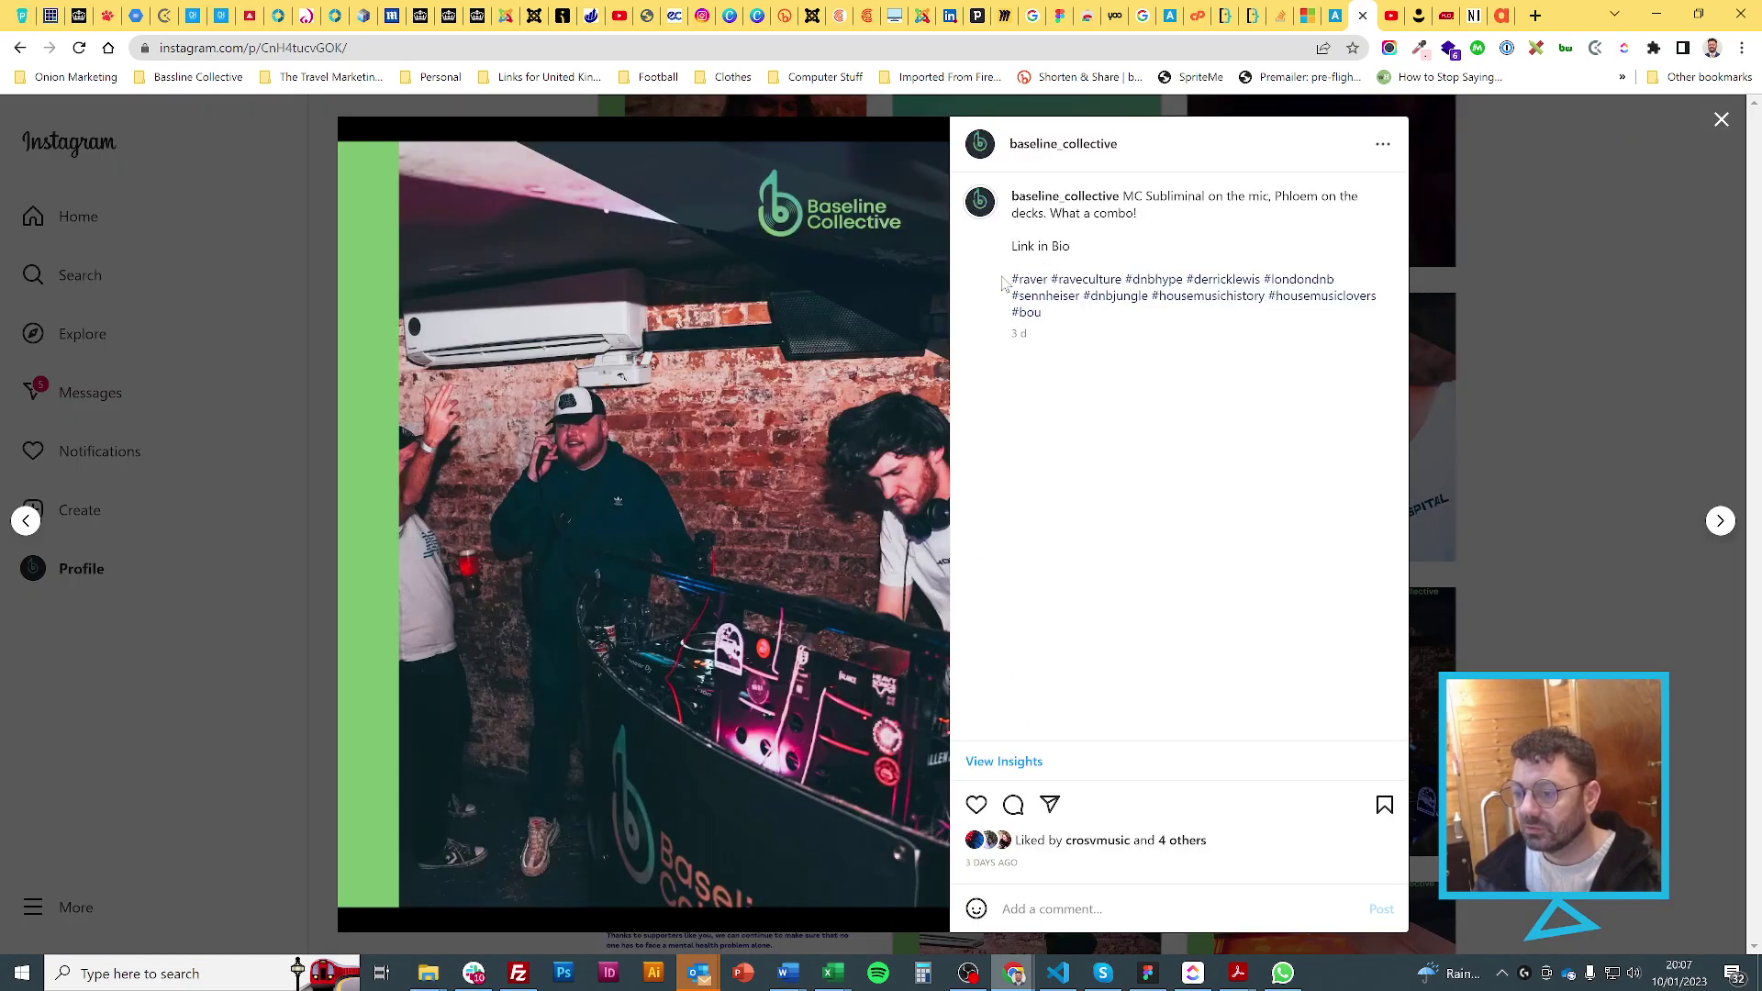
In the Competitor Research workbook, search the sheet for 'raver#'
{"action": "mouse_move", "coordinate": [849, 968]}
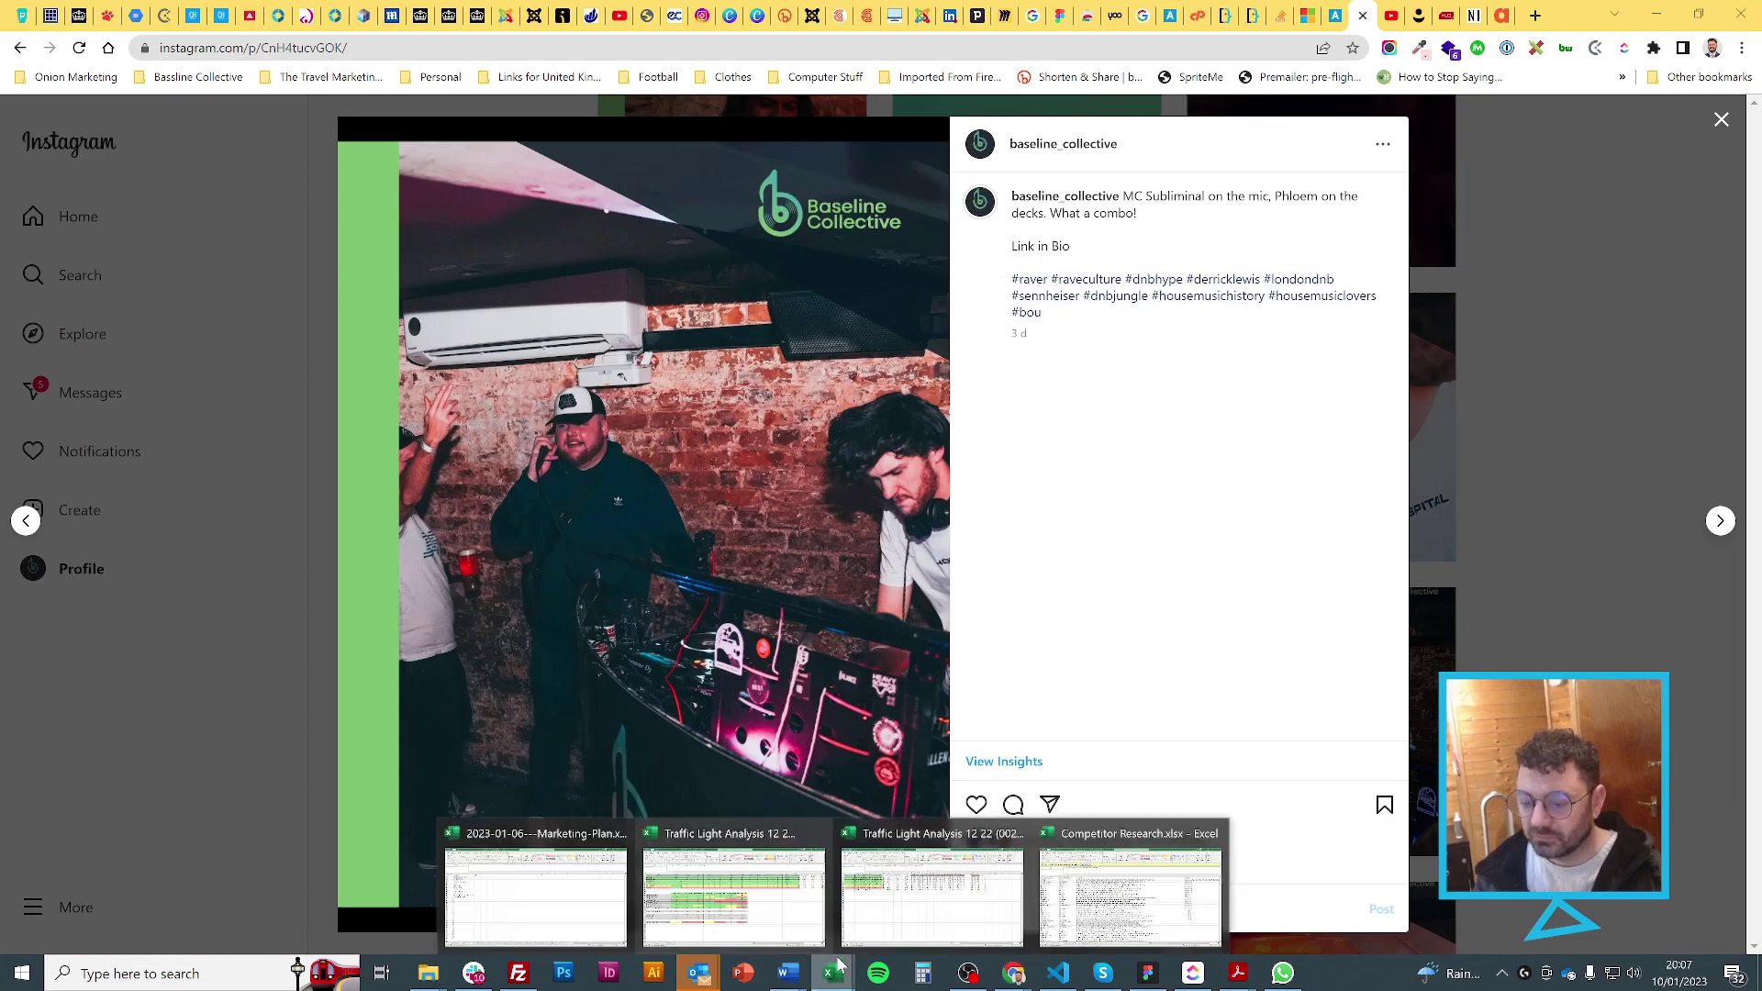
{"action": "left_click", "coordinate": [1133, 888]}
{"action": "key", "text": "ctrl+f"}
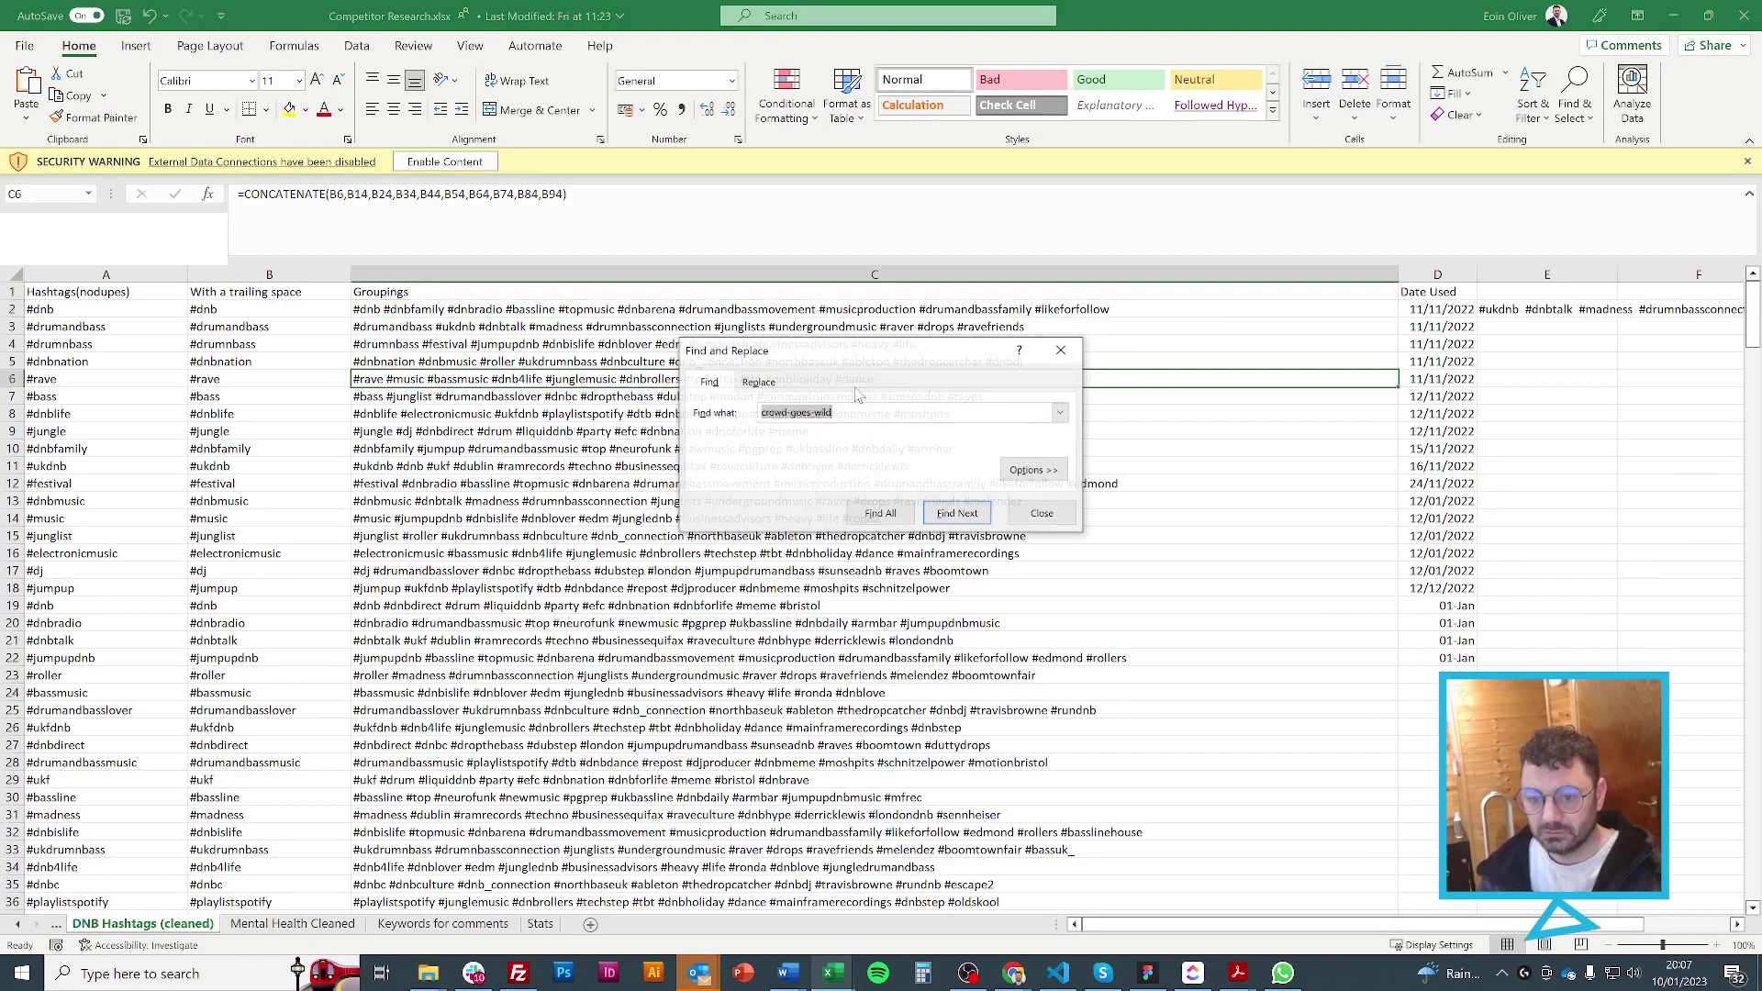
{"action": "type", "text": "raver"}
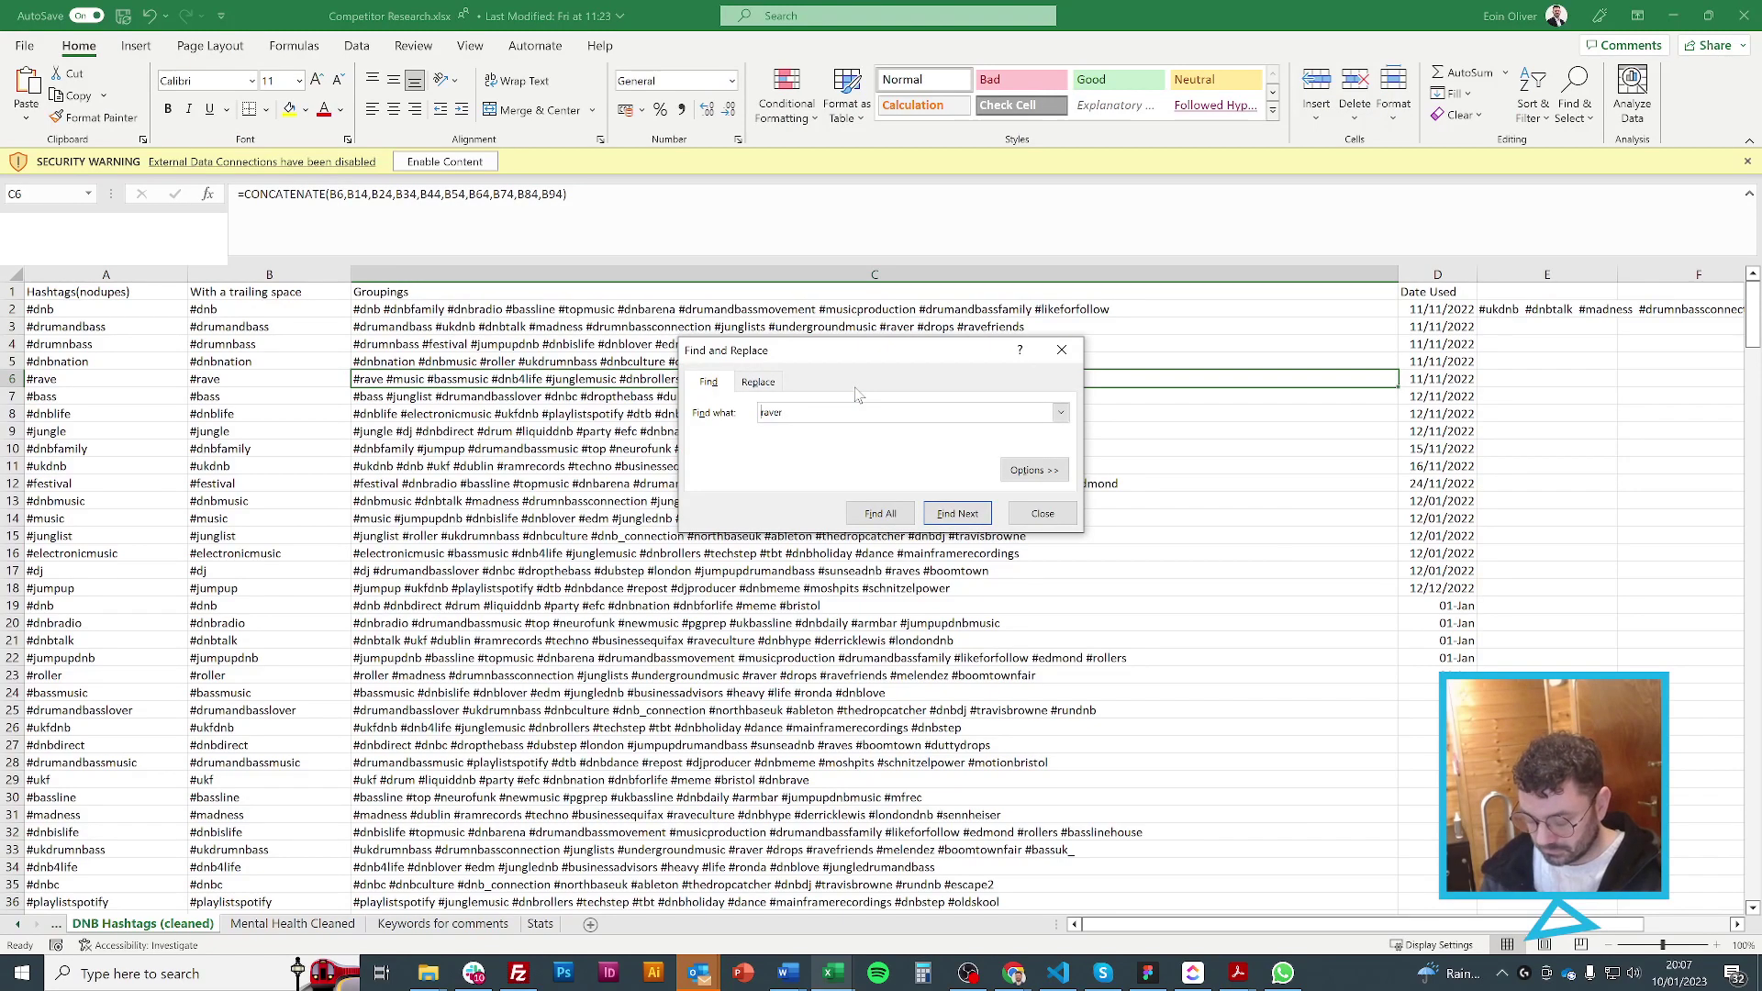
{"action": "type", "text": "#"}
{"action": "key", "text": "Return"}
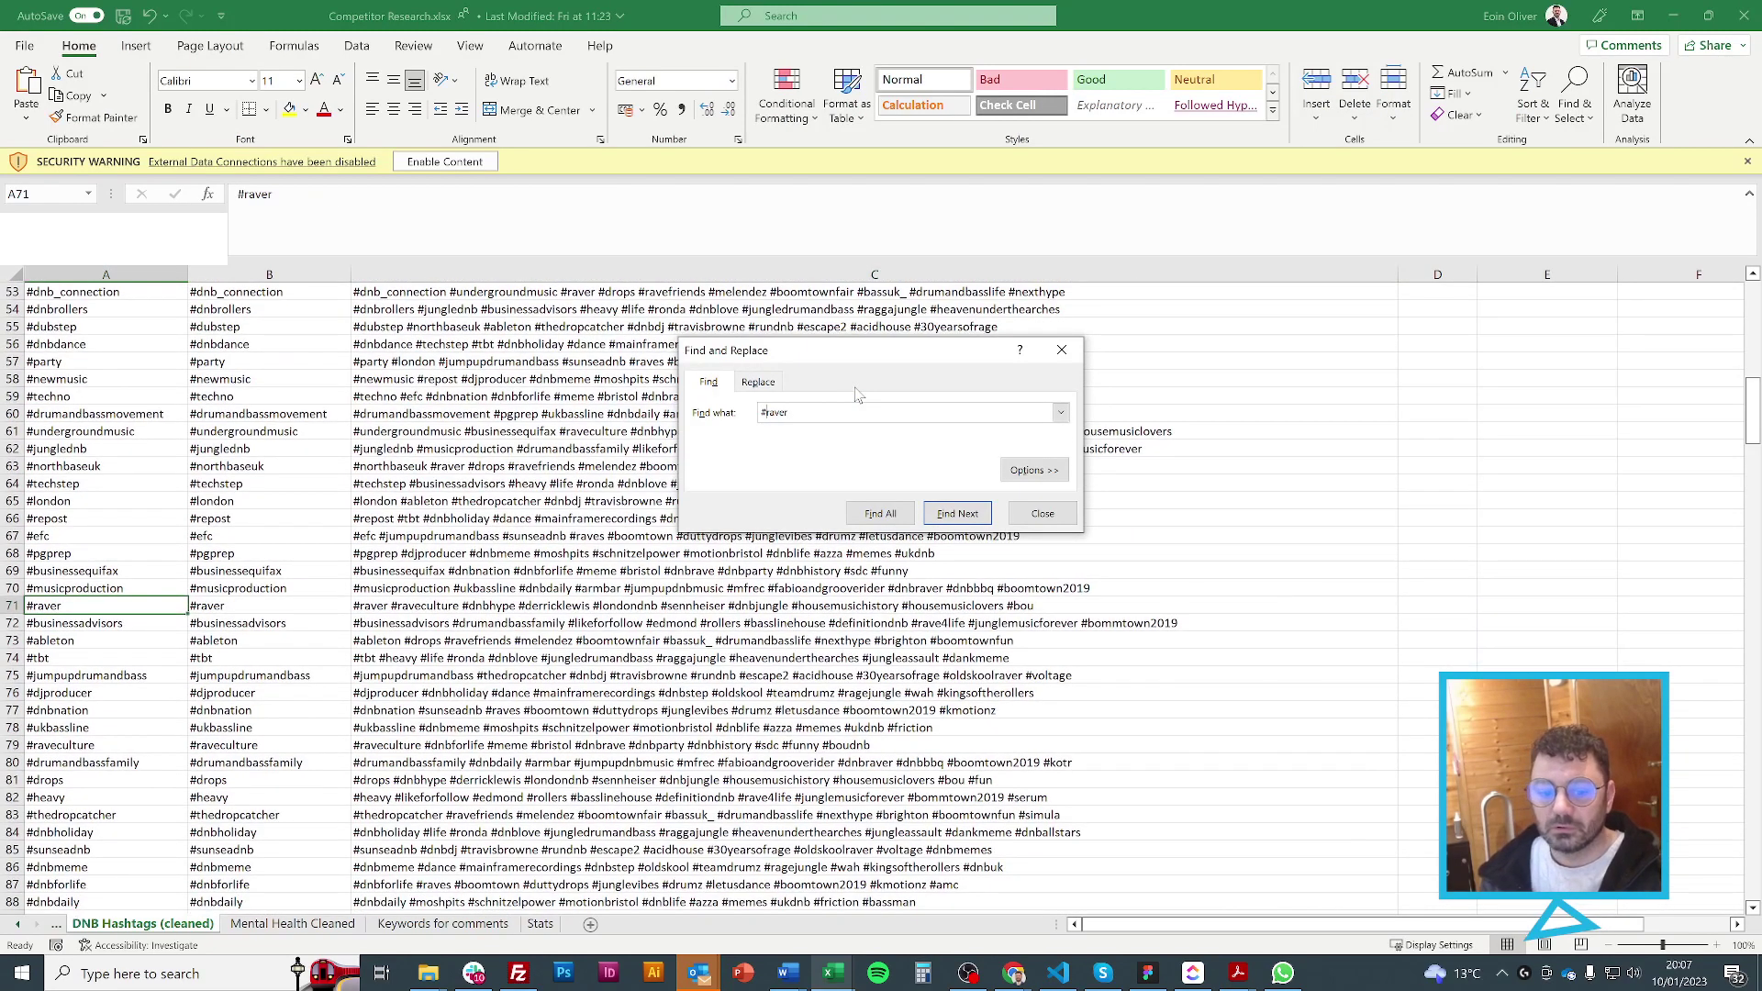
Search Groupings column C for raver, with and without the #, finding no match
{"action": "left_click", "coordinate": [716, 275]}
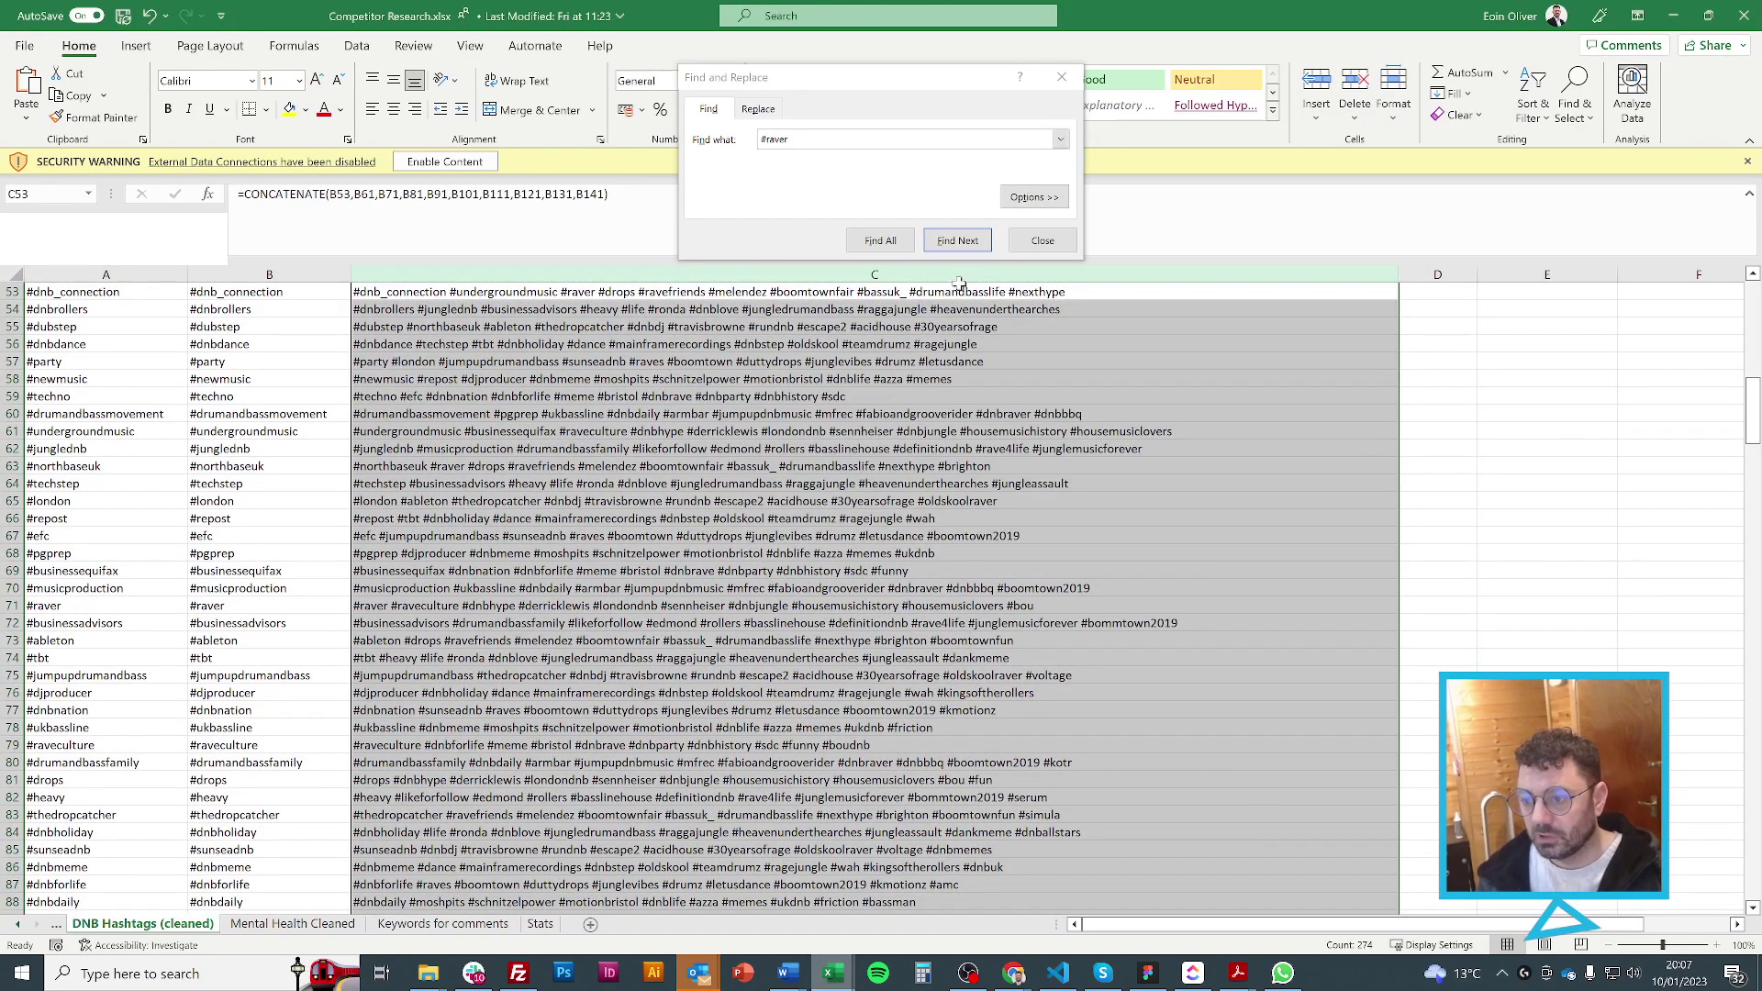
{"action": "left_click", "coordinate": [959, 239]}
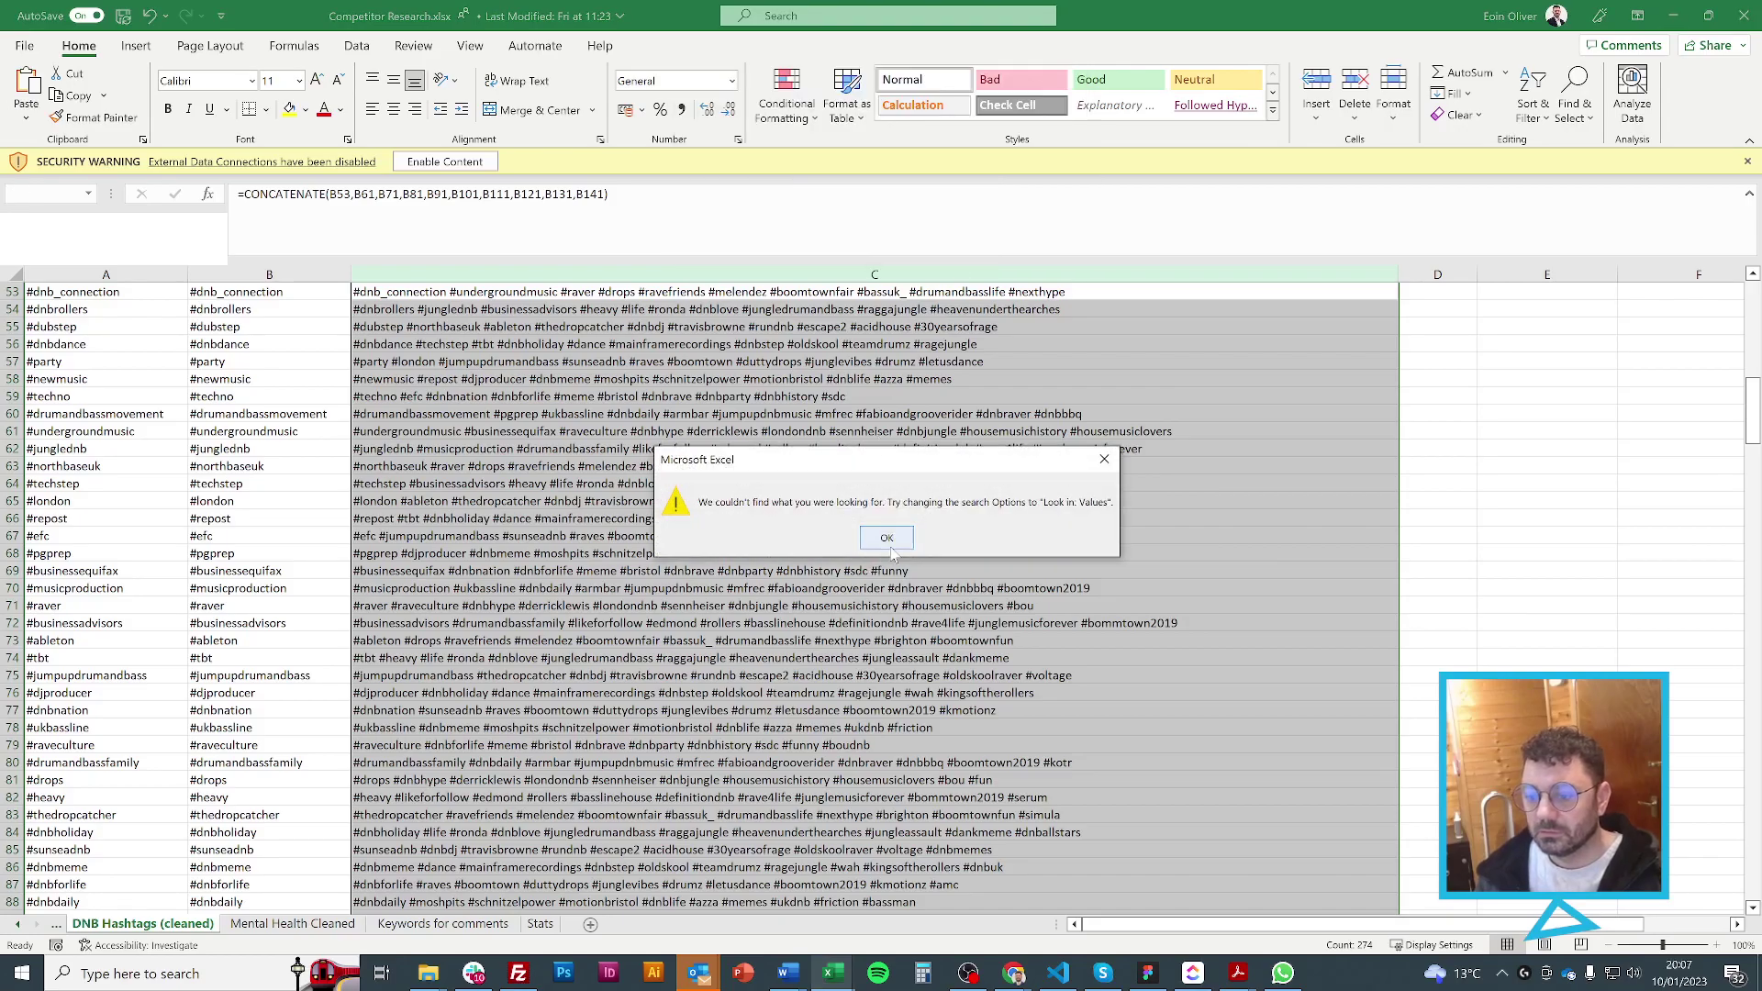
{"action": "key", "text": "Return"}
{"action": "scroll", "coordinate": [632, 402], "scroll_direction": "up", "scroll_amount": 14}
{"action": "scroll", "coordinate": [632, 402], "scroll_direction": "up", "scroll_amount": 4}
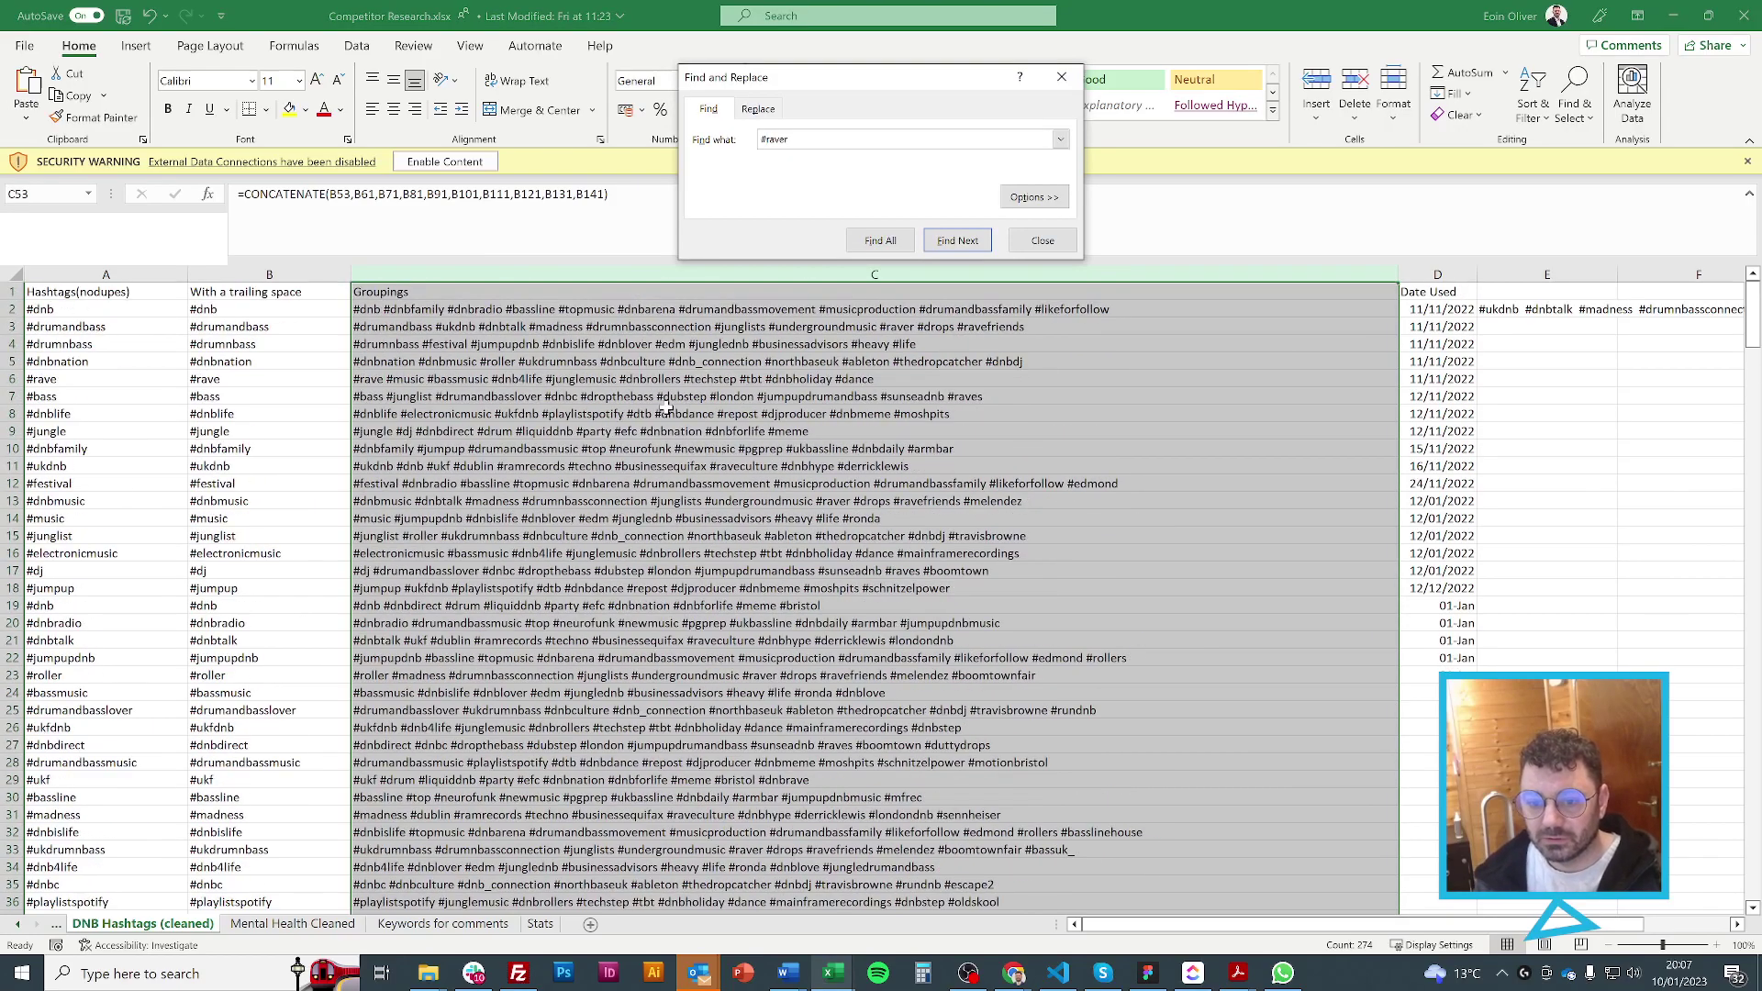
{"action": "scroll", "coordinate": [665, 406], "scroll_direction": "down", "scroll_amount": 7}
{"action": "scroll", "coordinate": [665, 406], "scroll_direction": "up", "scroll_amount": 7}
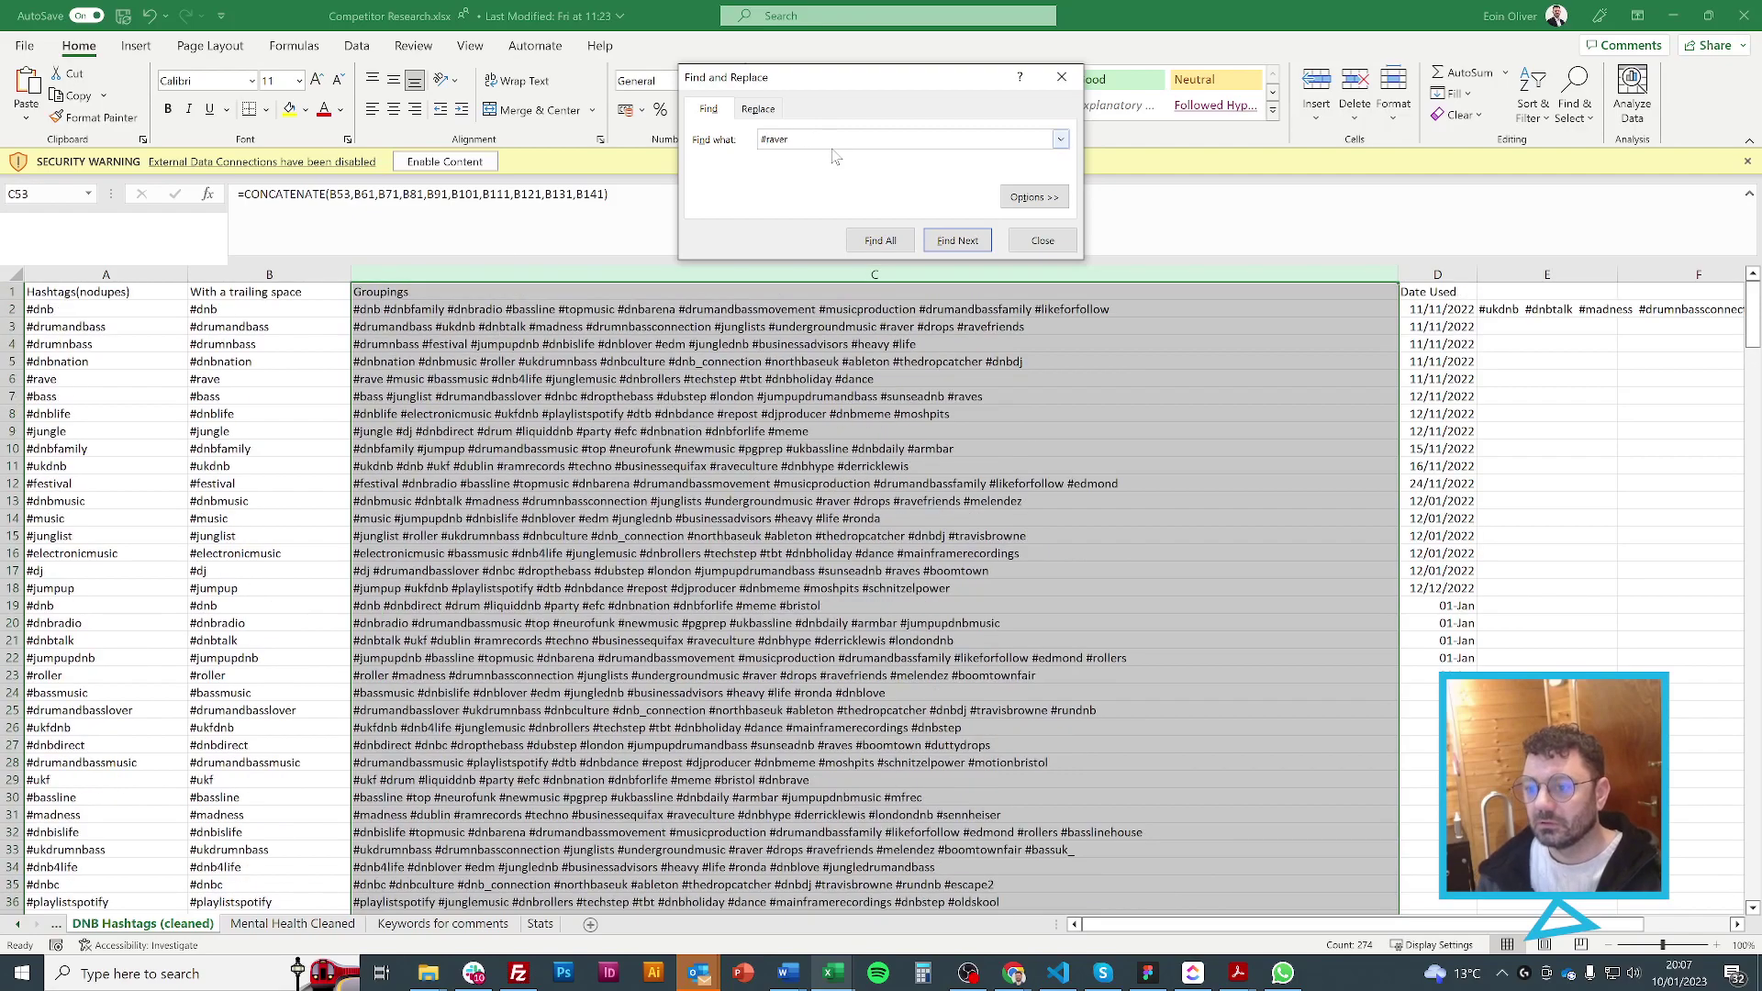
{"action": "key", "text": "Home"}
{"action": "key", "text": "Delete"}
{"action": "key", "text": "Return"}
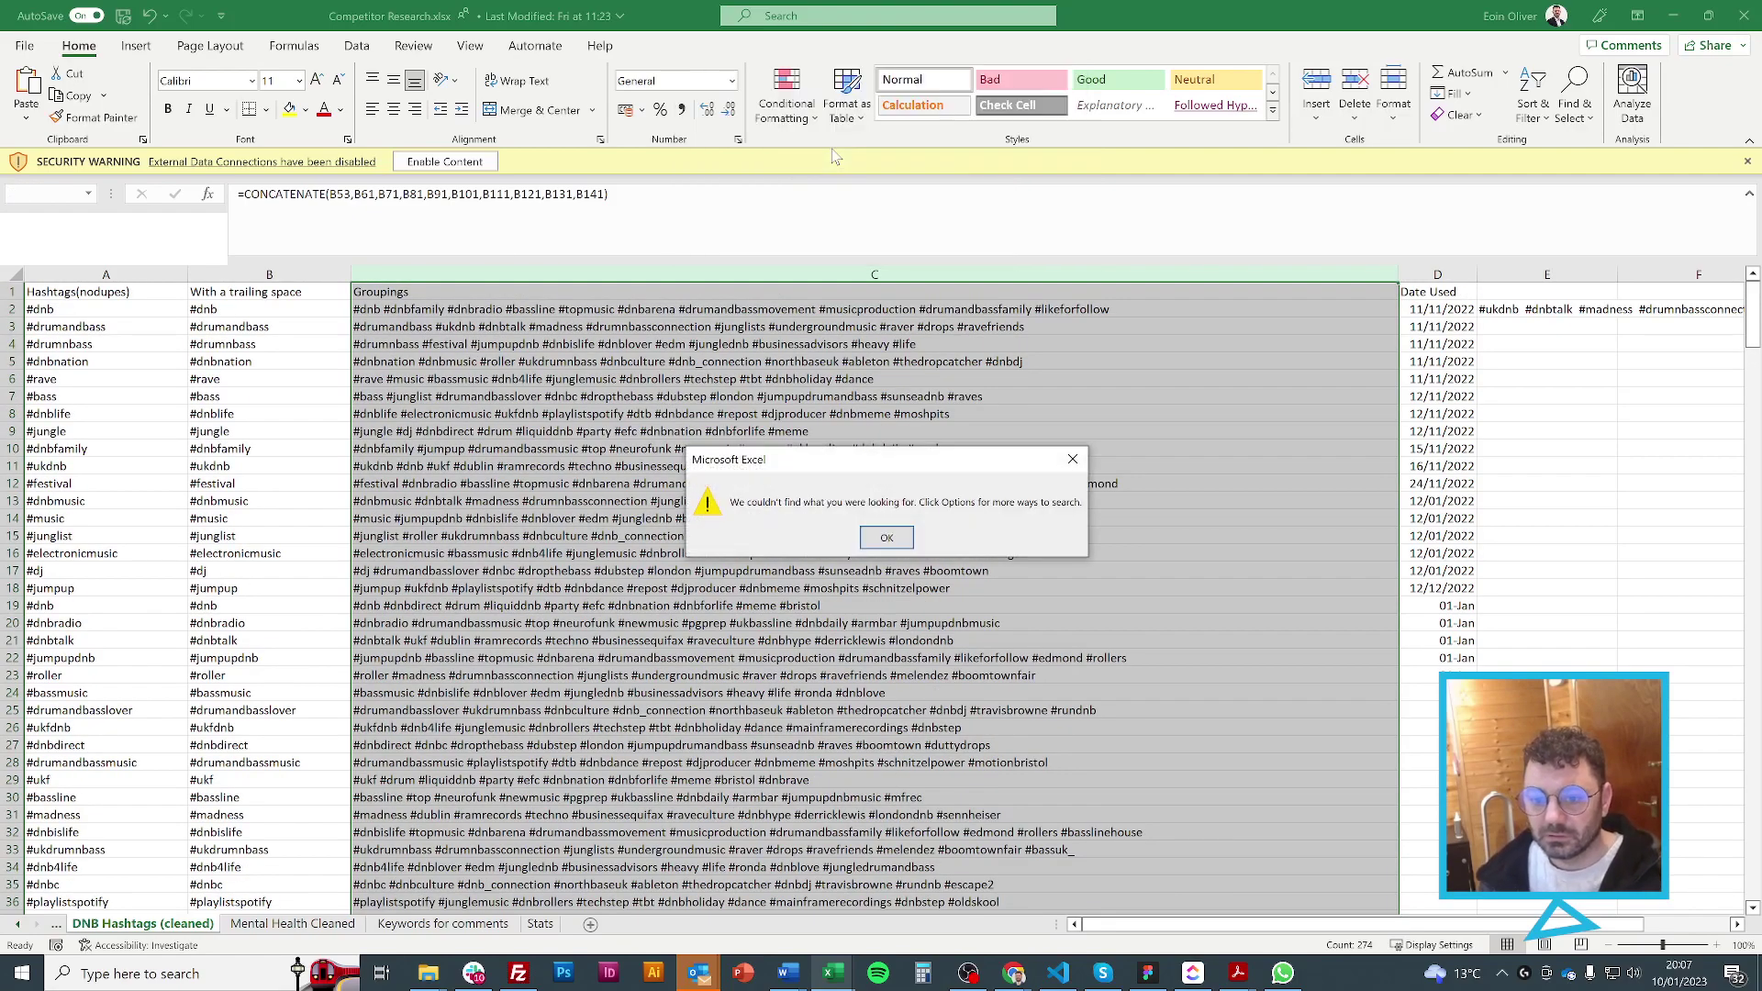
{"action": "key", "text": "Return"}
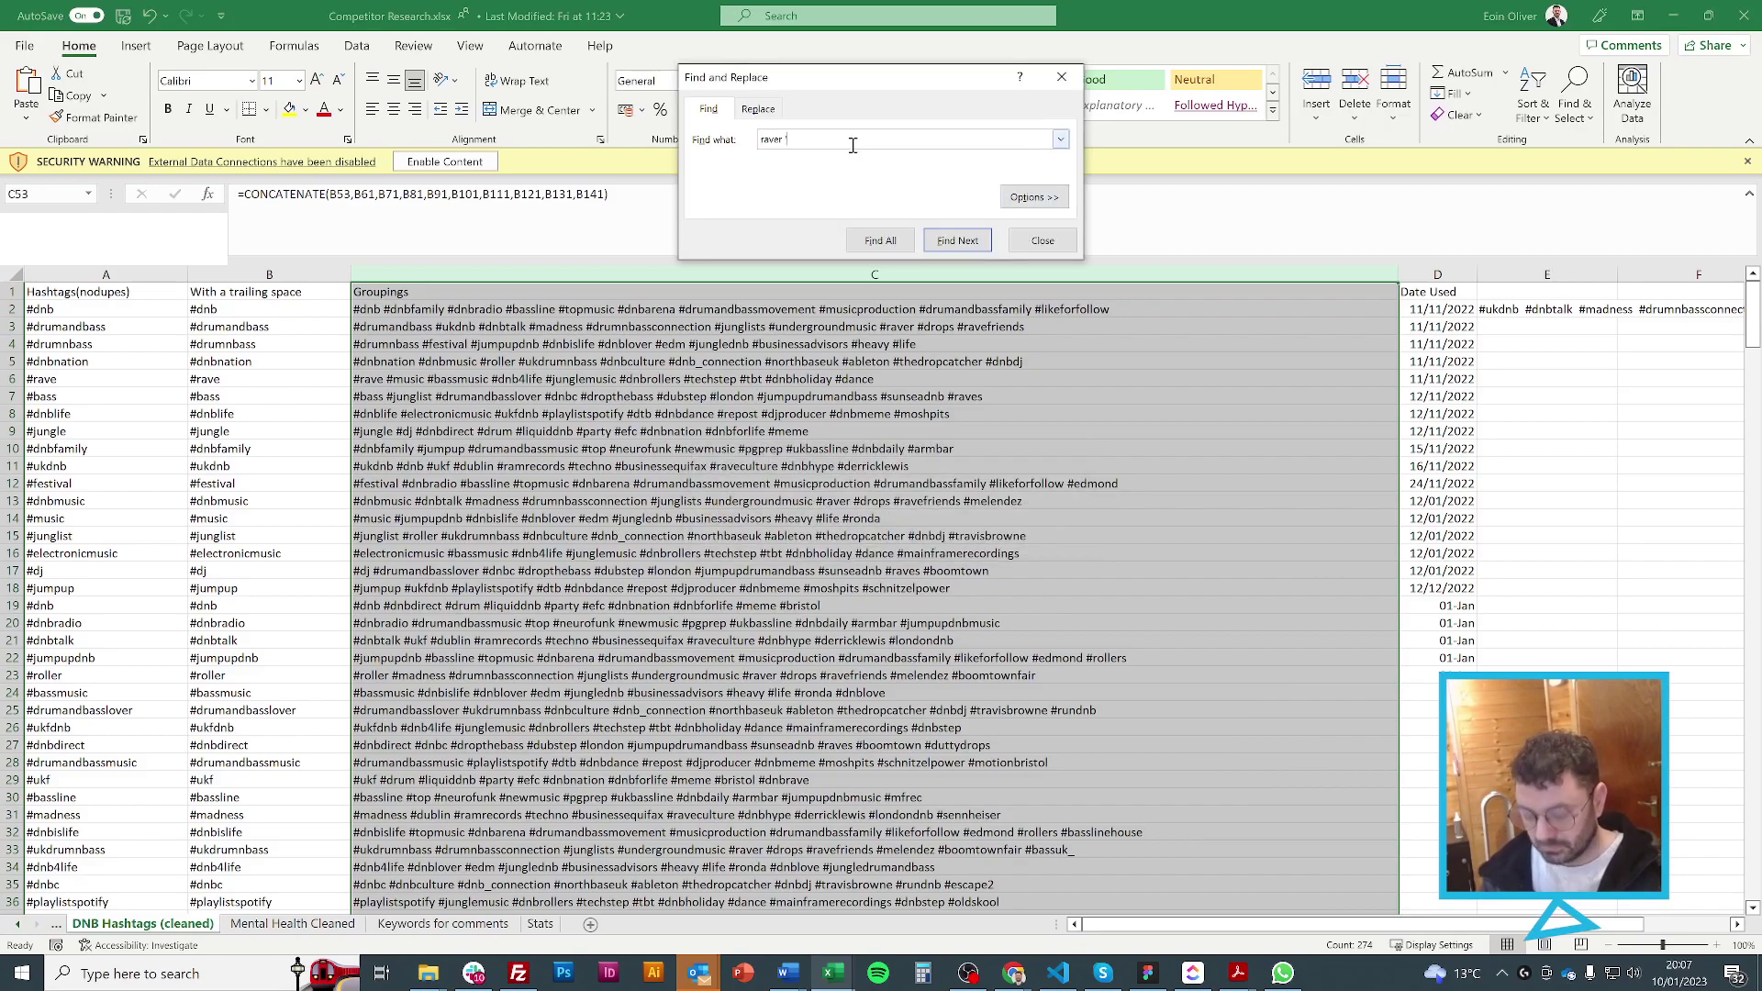
Search the Groupings column for '#raver #rave', which returns no match
{"action": "type", "text": "#rave"}
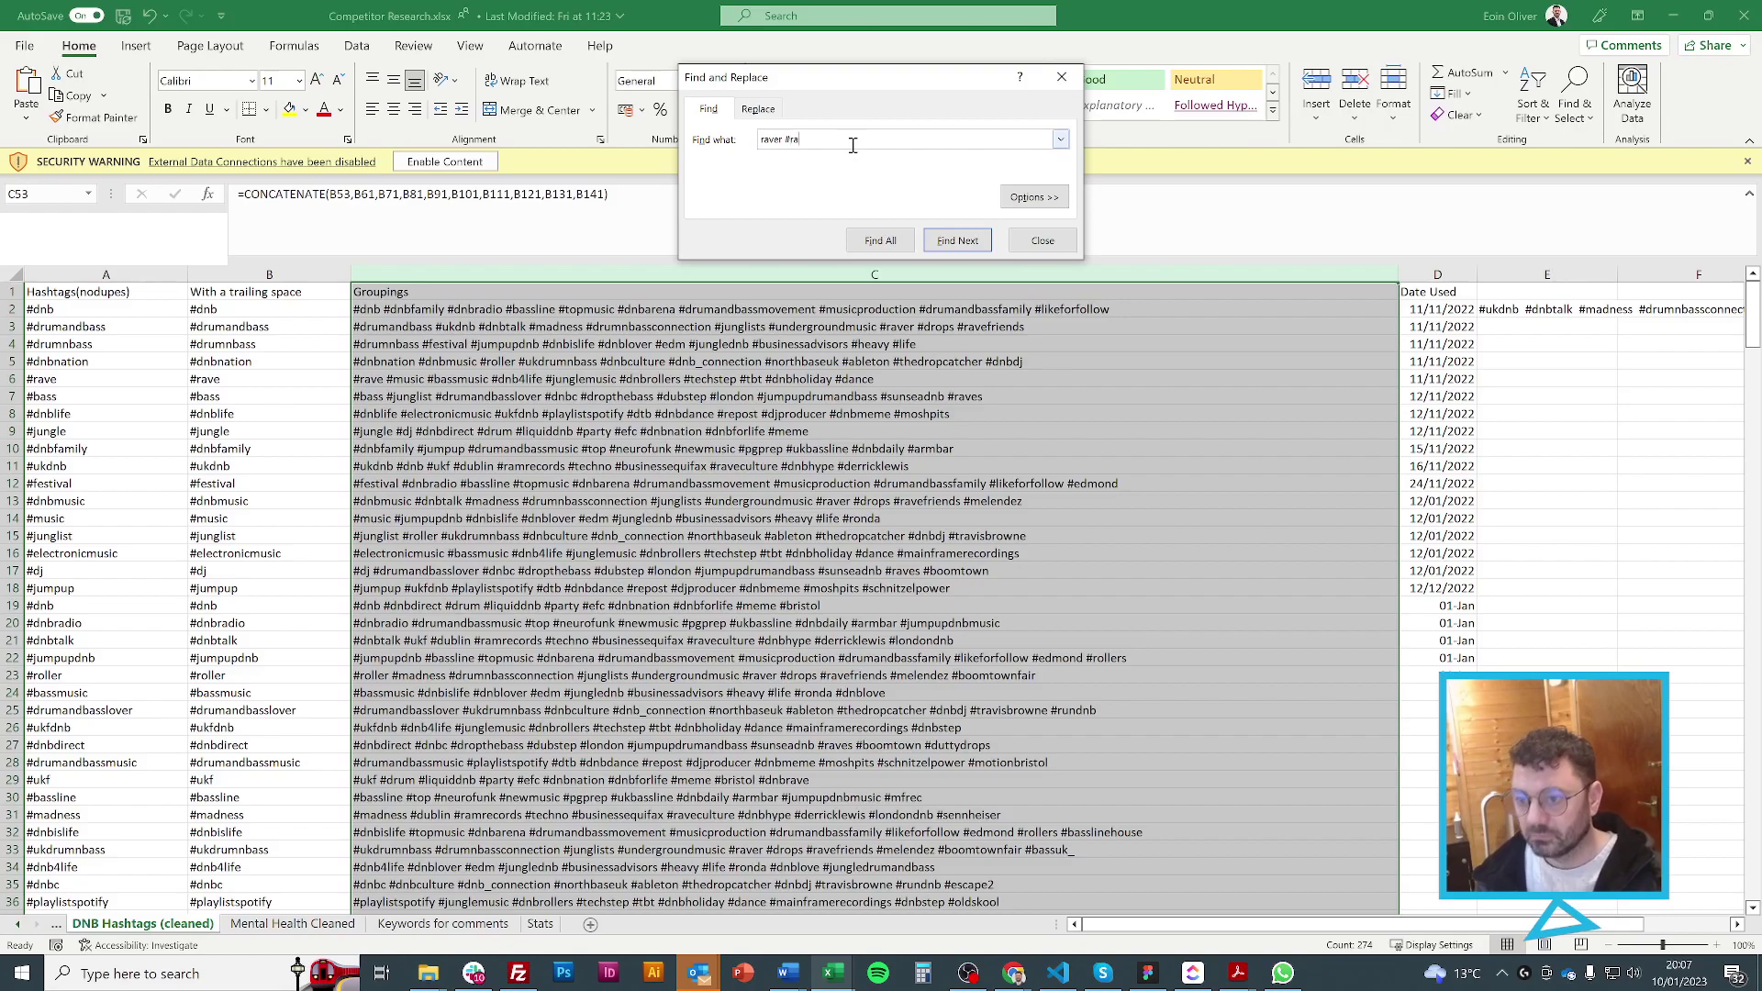
{"action": "left_click", "coordinate": [699, 371]}
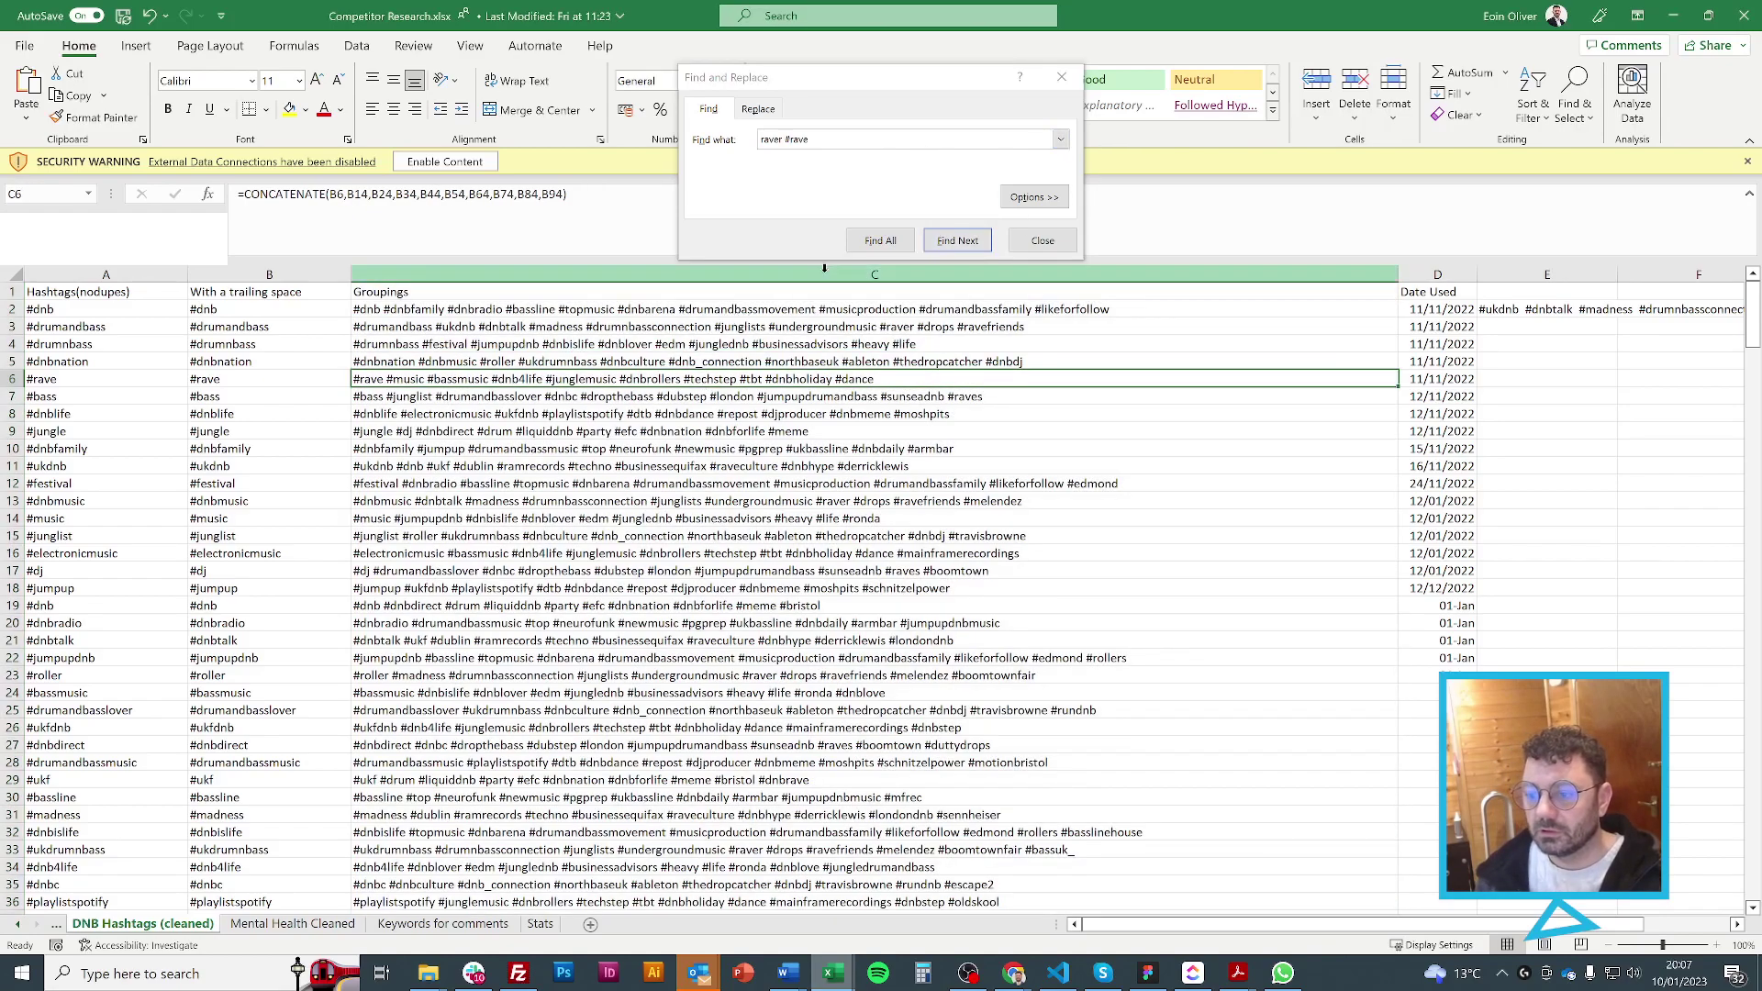
{"action": "left_click", "coordinate": [960, 246]}
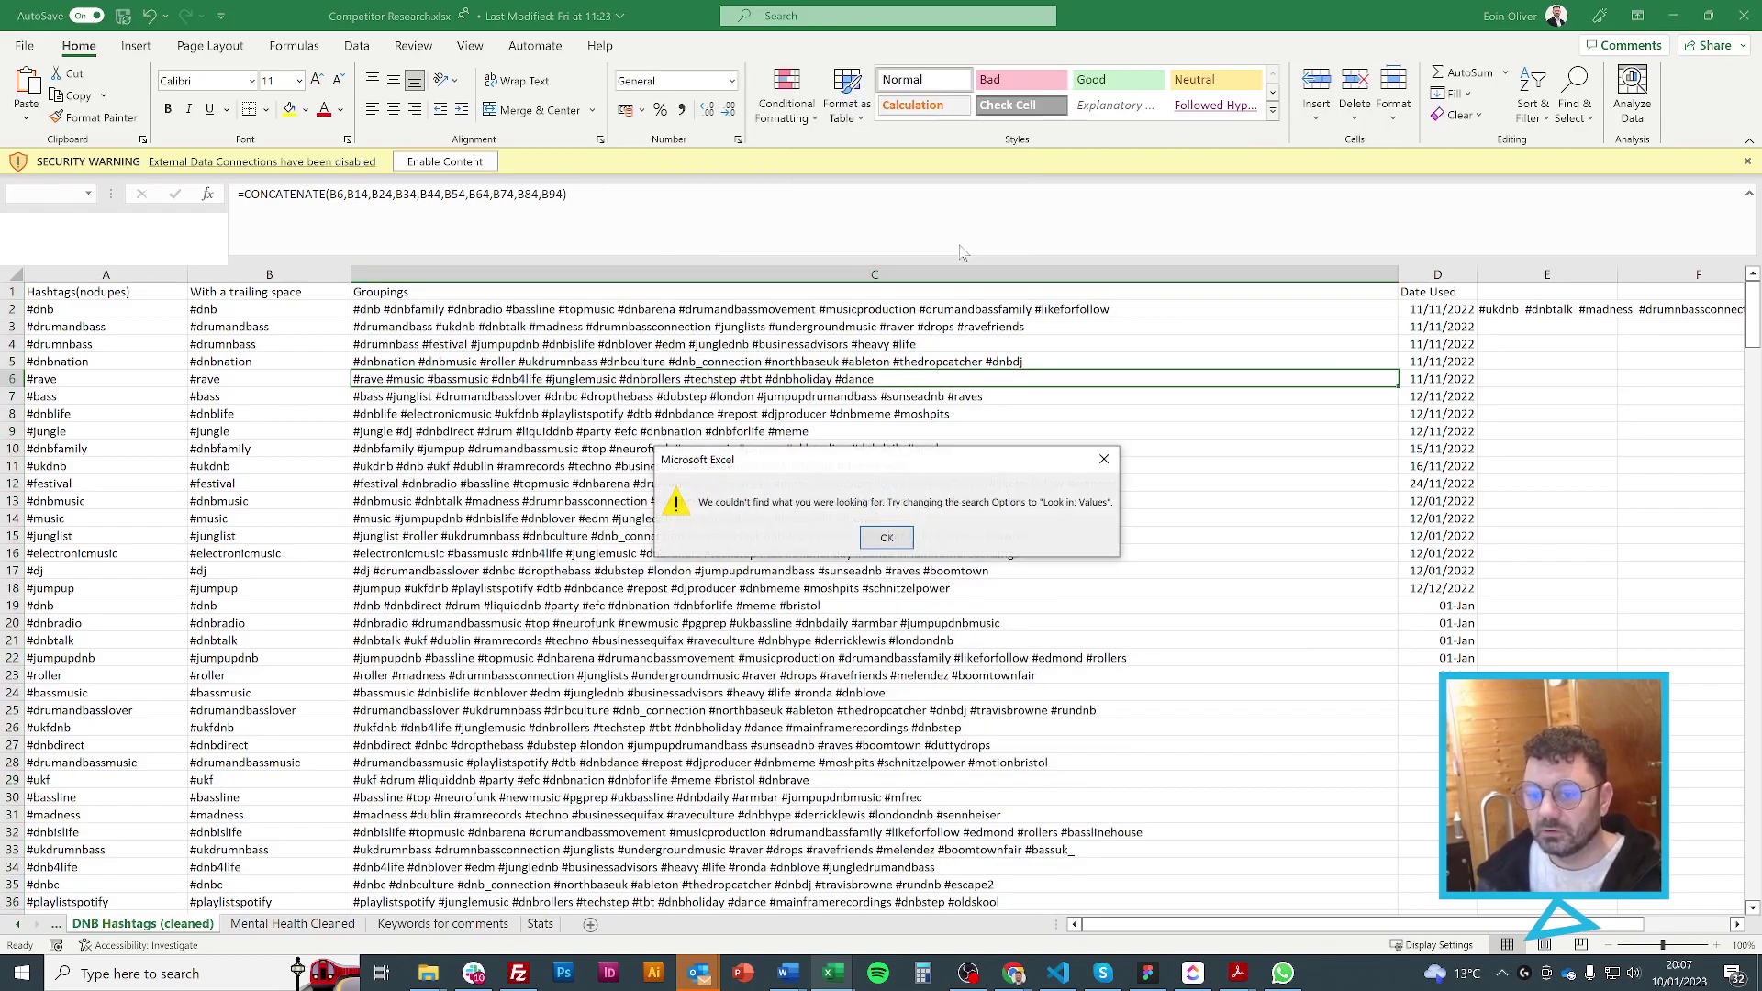
{"action": "left_click", "coordinate": [887, 538]}
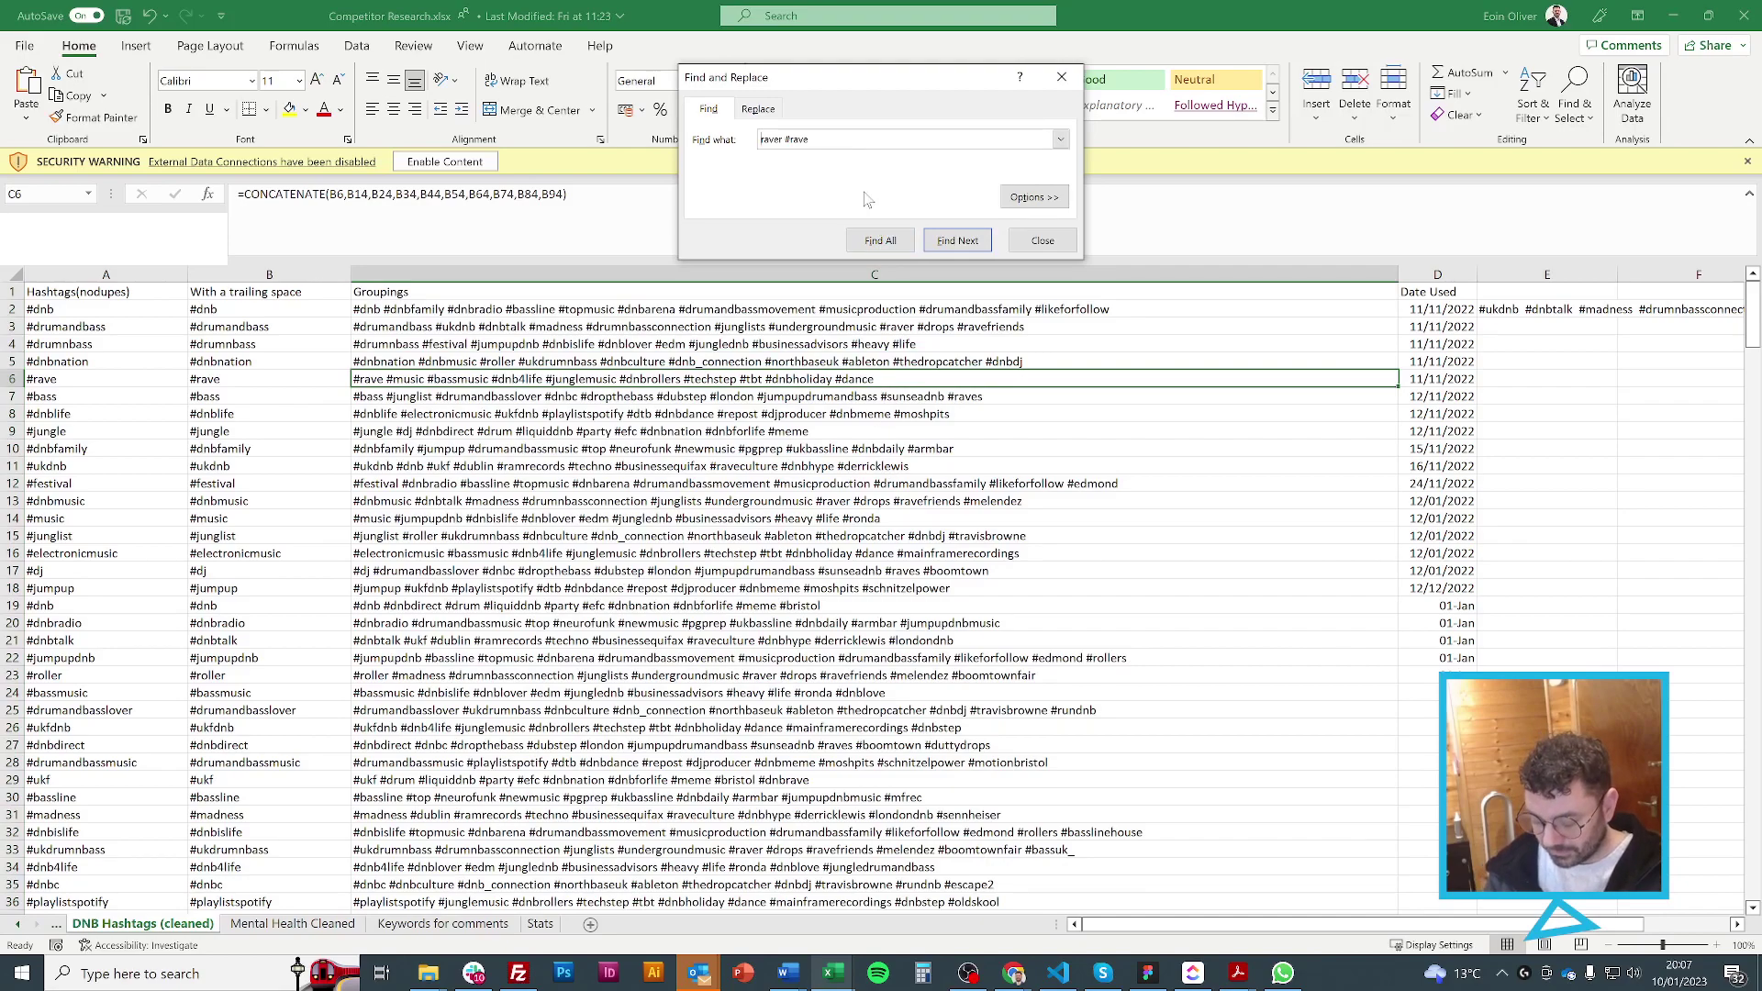
{"action": "key", "text": "Return"}
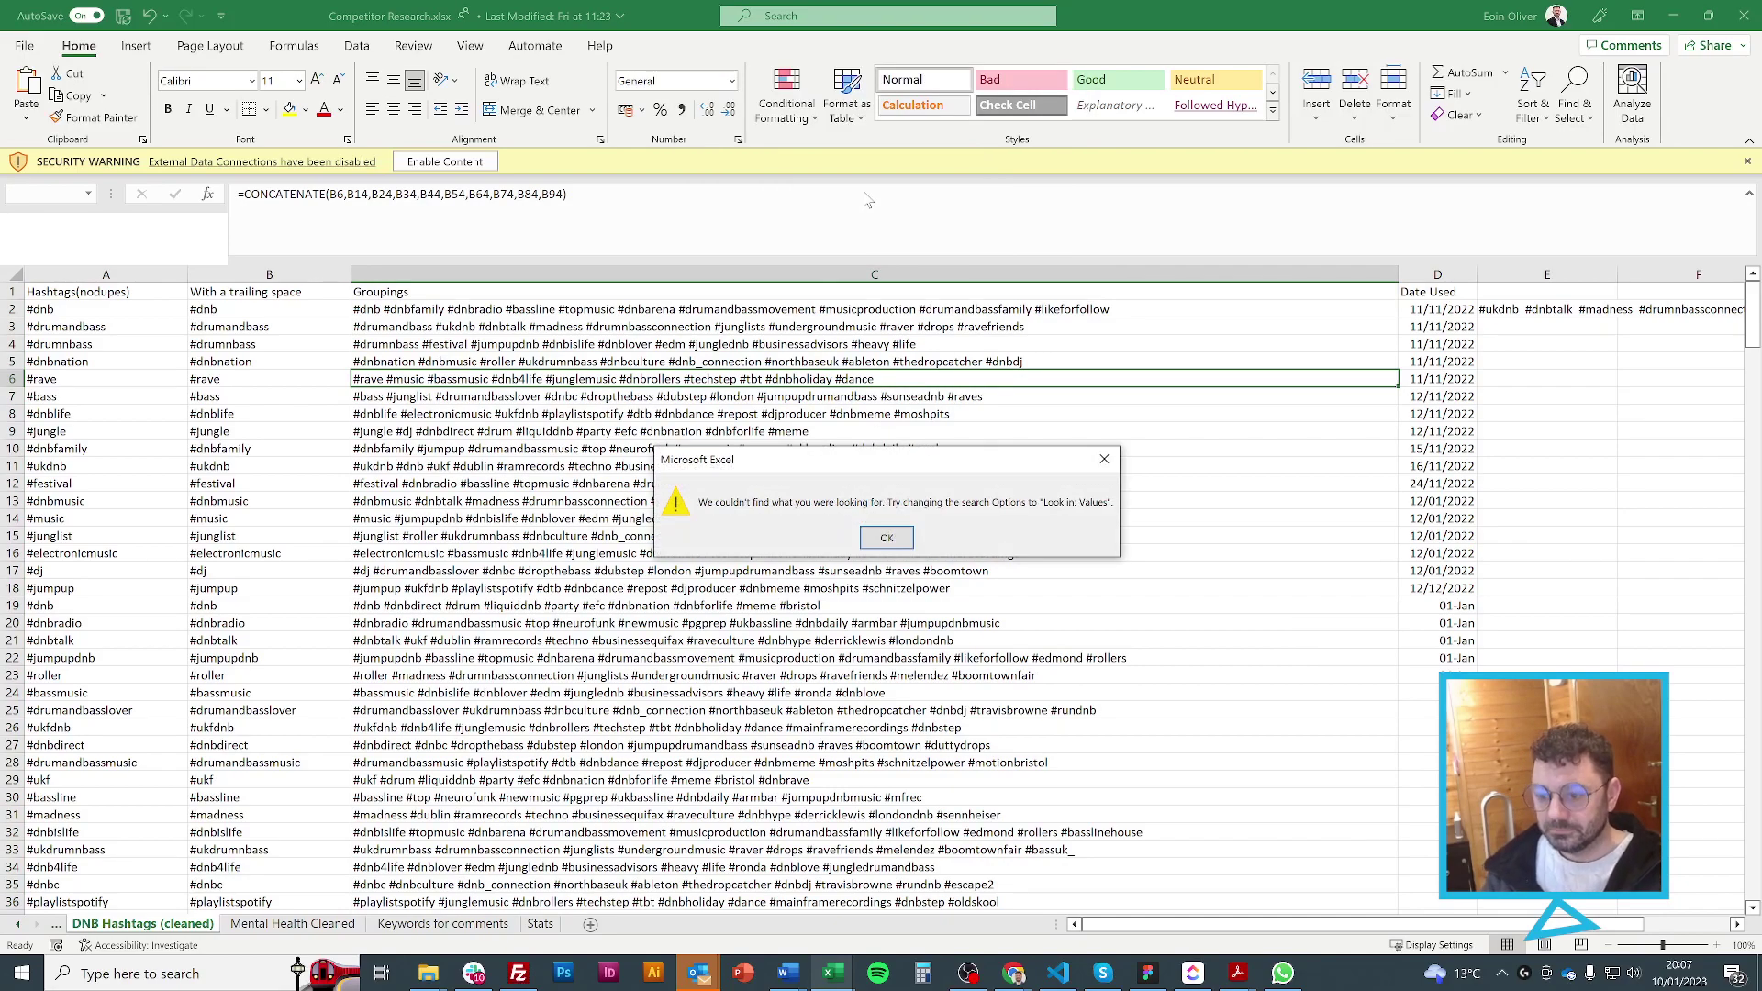
{"action": "key", "text": "Return"}
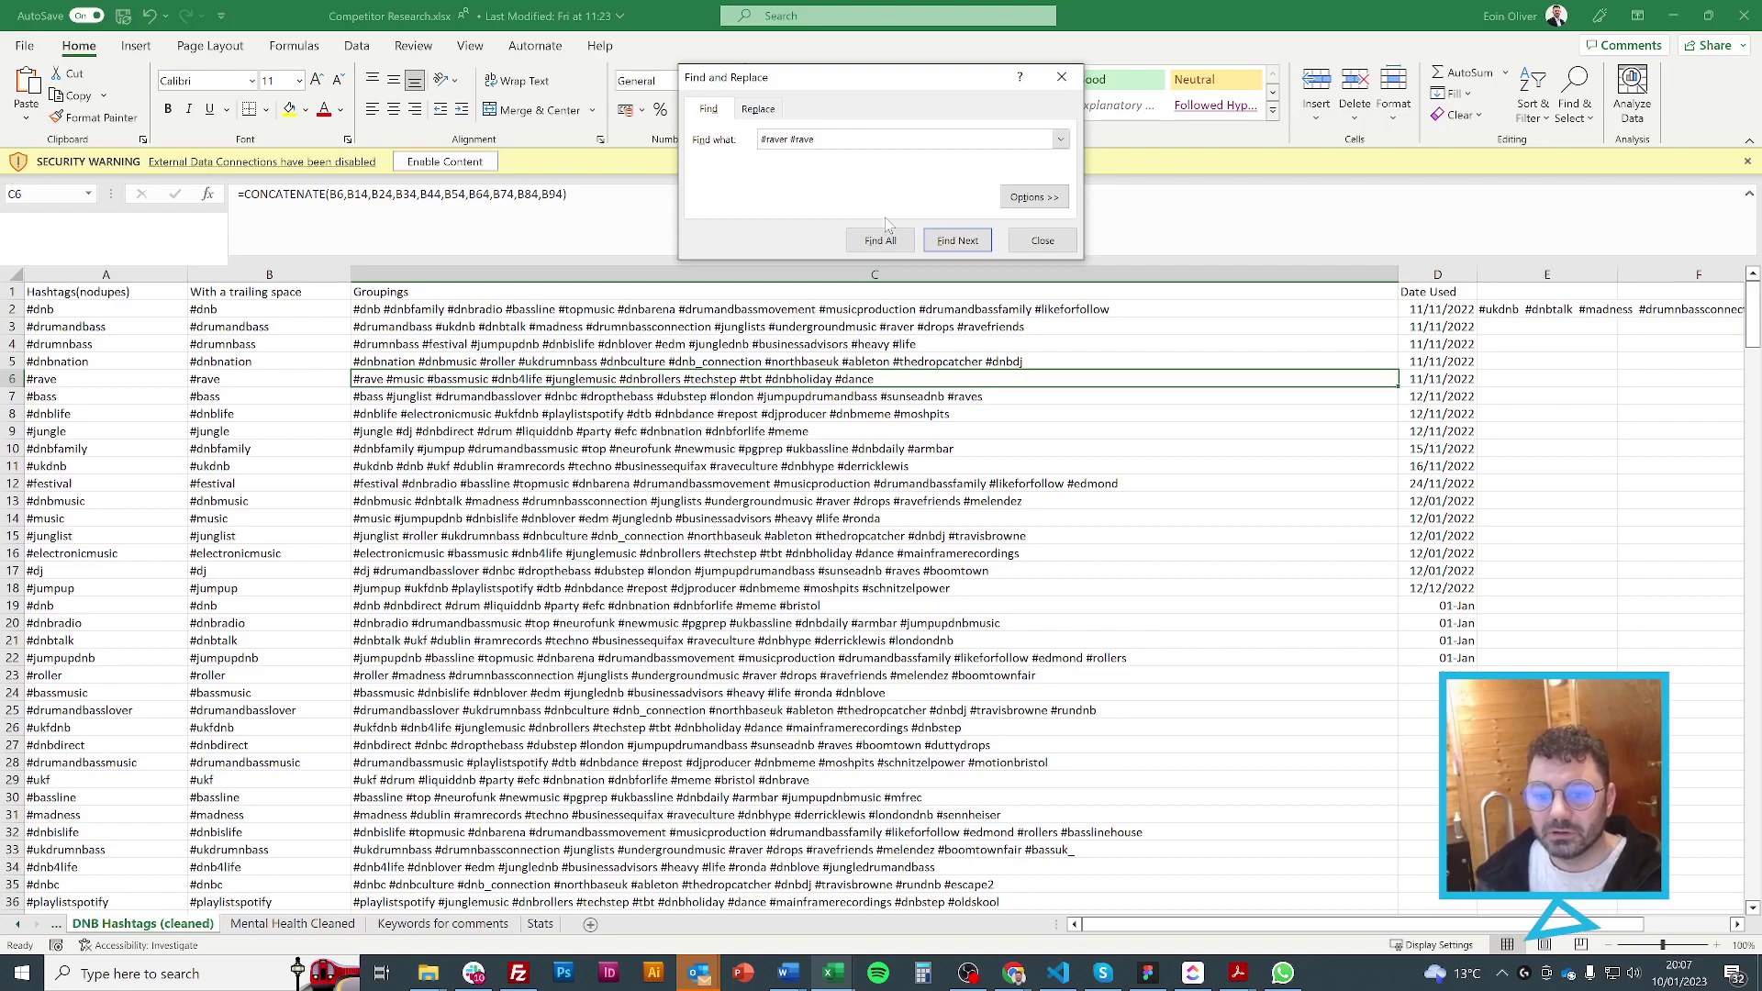
Close the Find dialog and return to the Competitor Research workbook
{"action": "left_click", "coordinate": [1042, 241]}
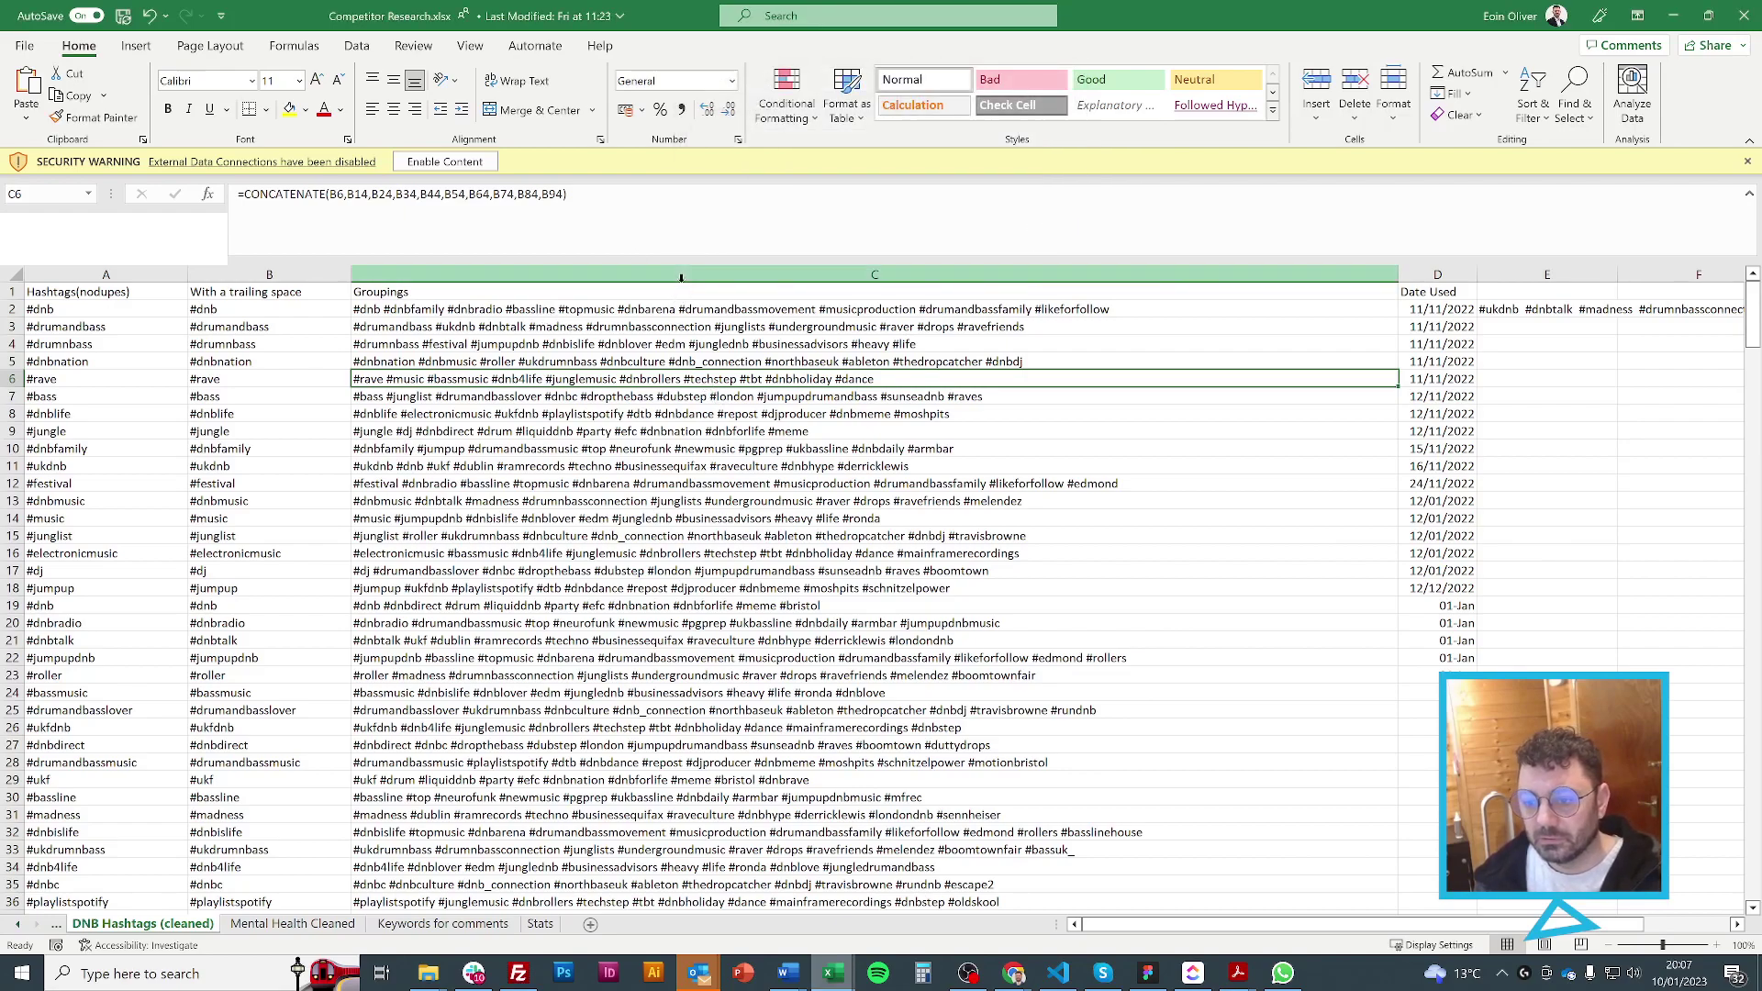
{"action": "key", "text": "alt+Tab"}
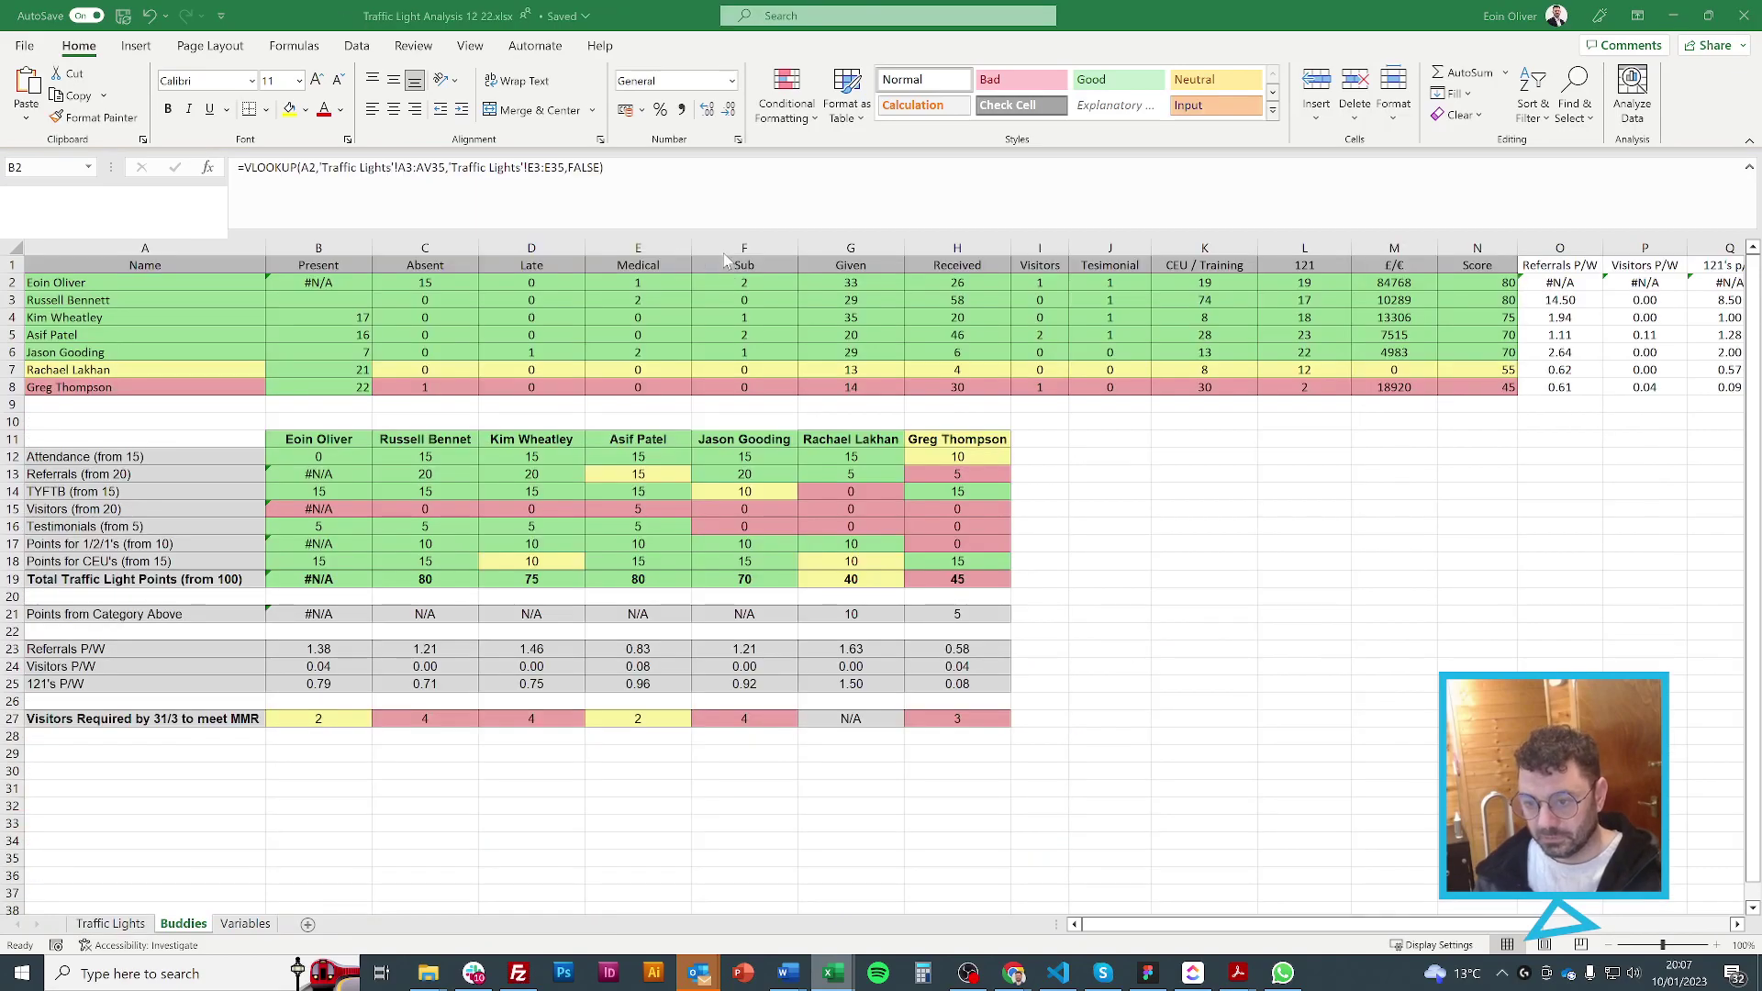
{"action": "mouse_move", "coordinate": [833, 973]}
{"action": "left_click", "coordinate": [1134, 881]}
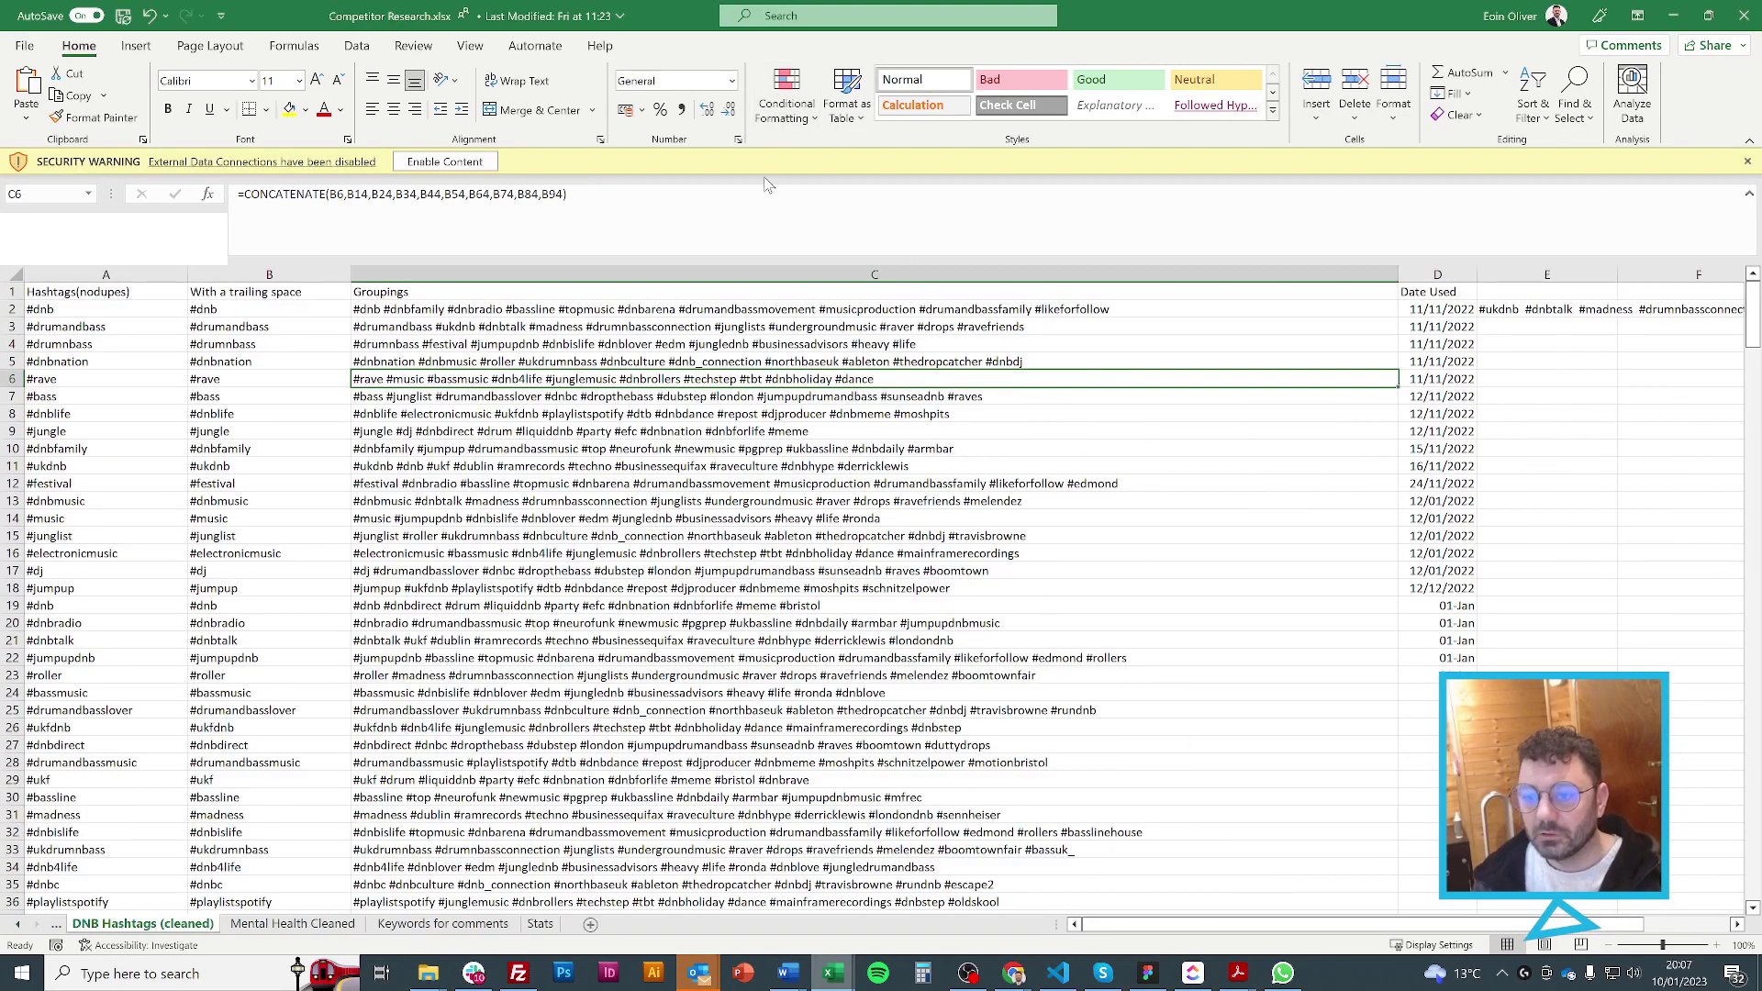
Copy the Groupings column and paste it as formulas into column R from R1
{"action": "left_click", "coordinate": [806, 275]}
{"action": "key", "text": "ctrl+c"}
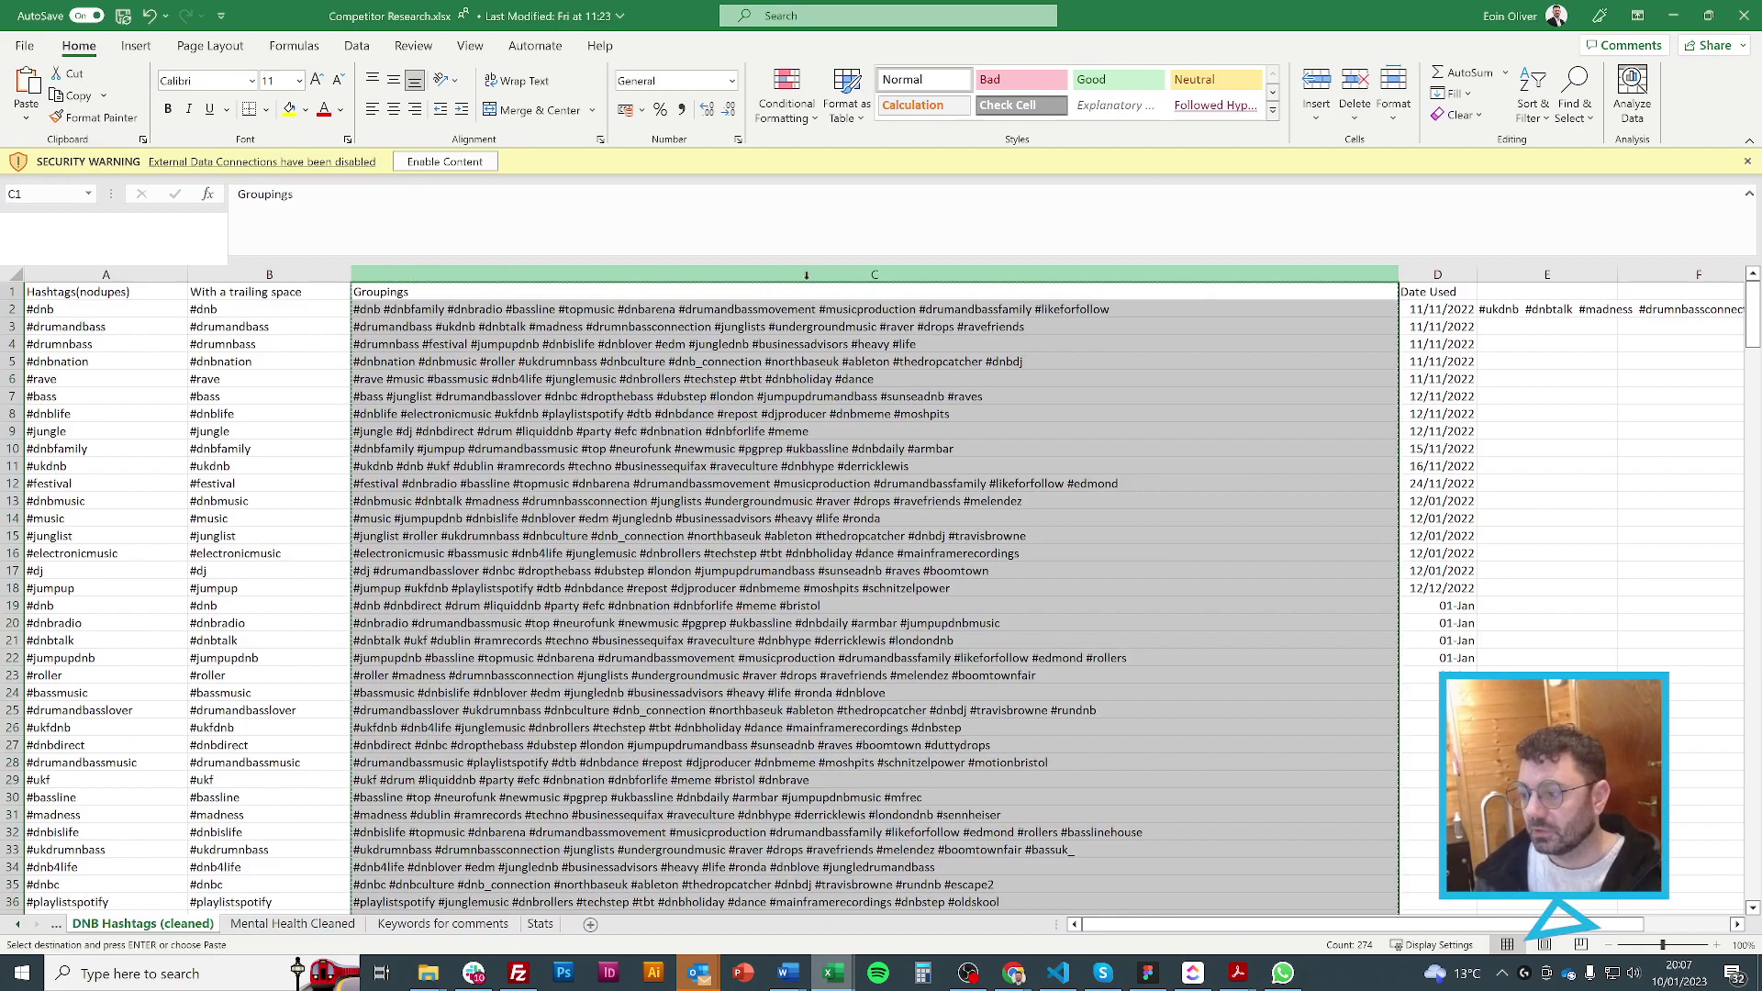
{"action": "scroll", "coordinate": [863, 294], "scroll_direction": "right", "scroll_amount": 3}
{"action": "left_click", "coordinate": [905, 294]}
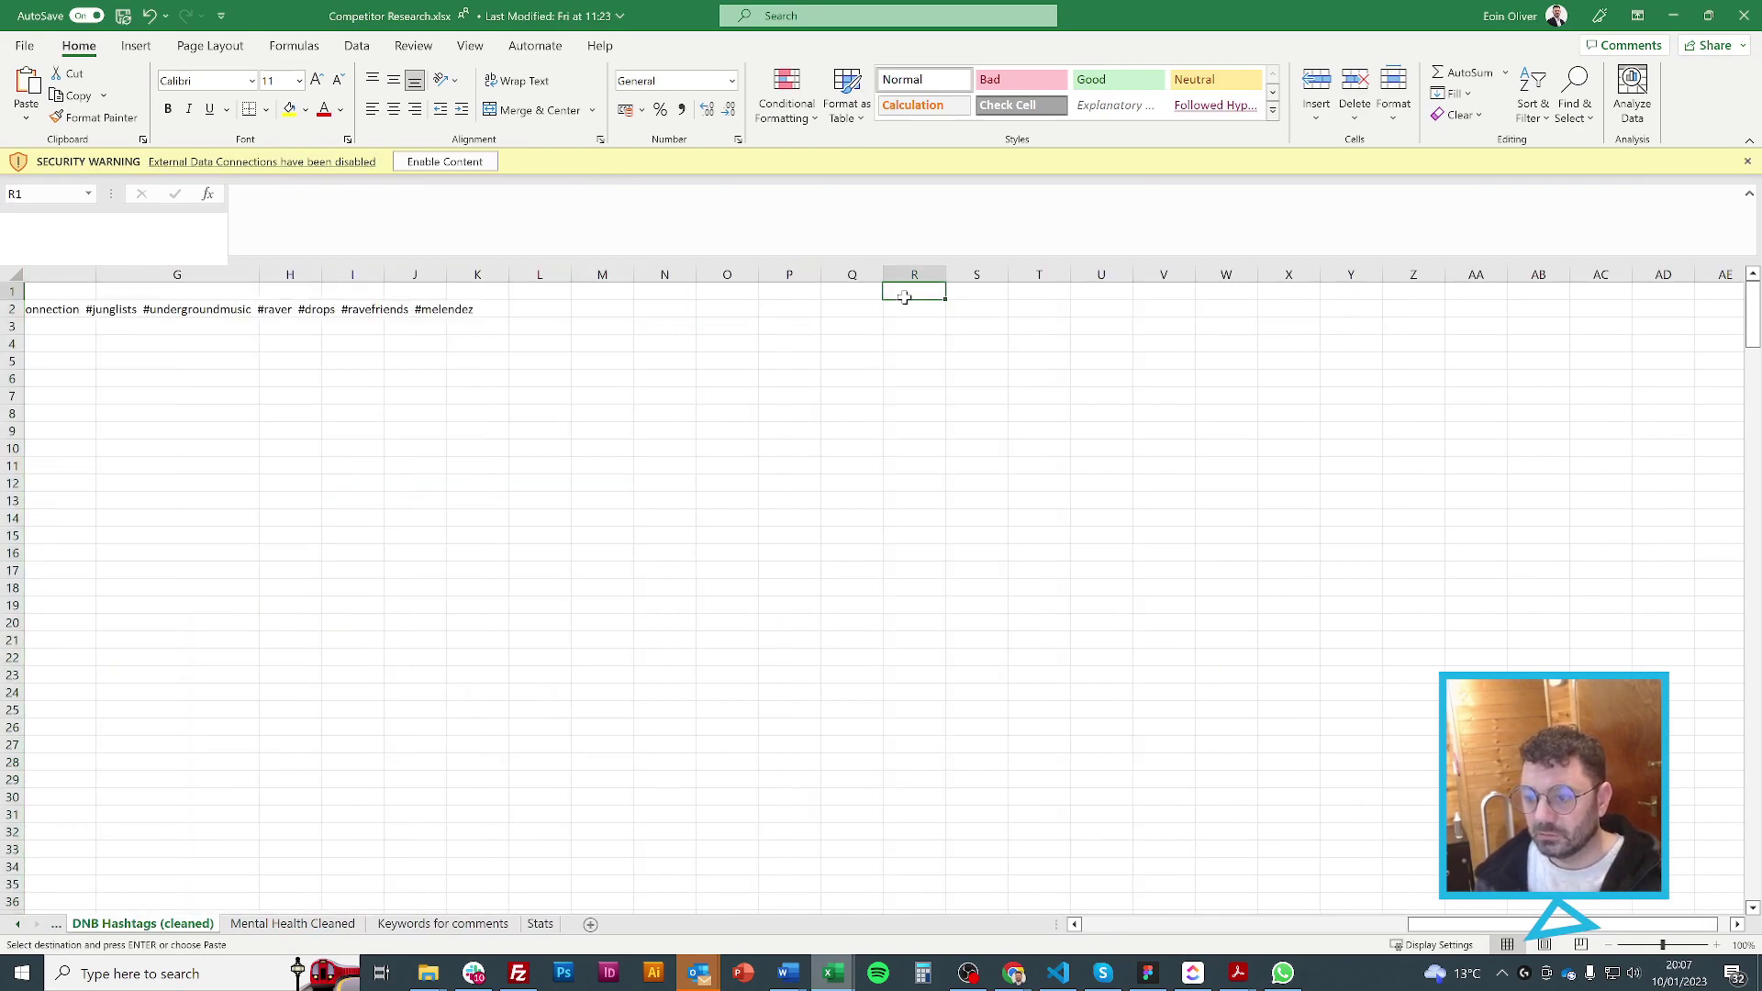
{"action": "right_click", "coordinate": [904, 295]}
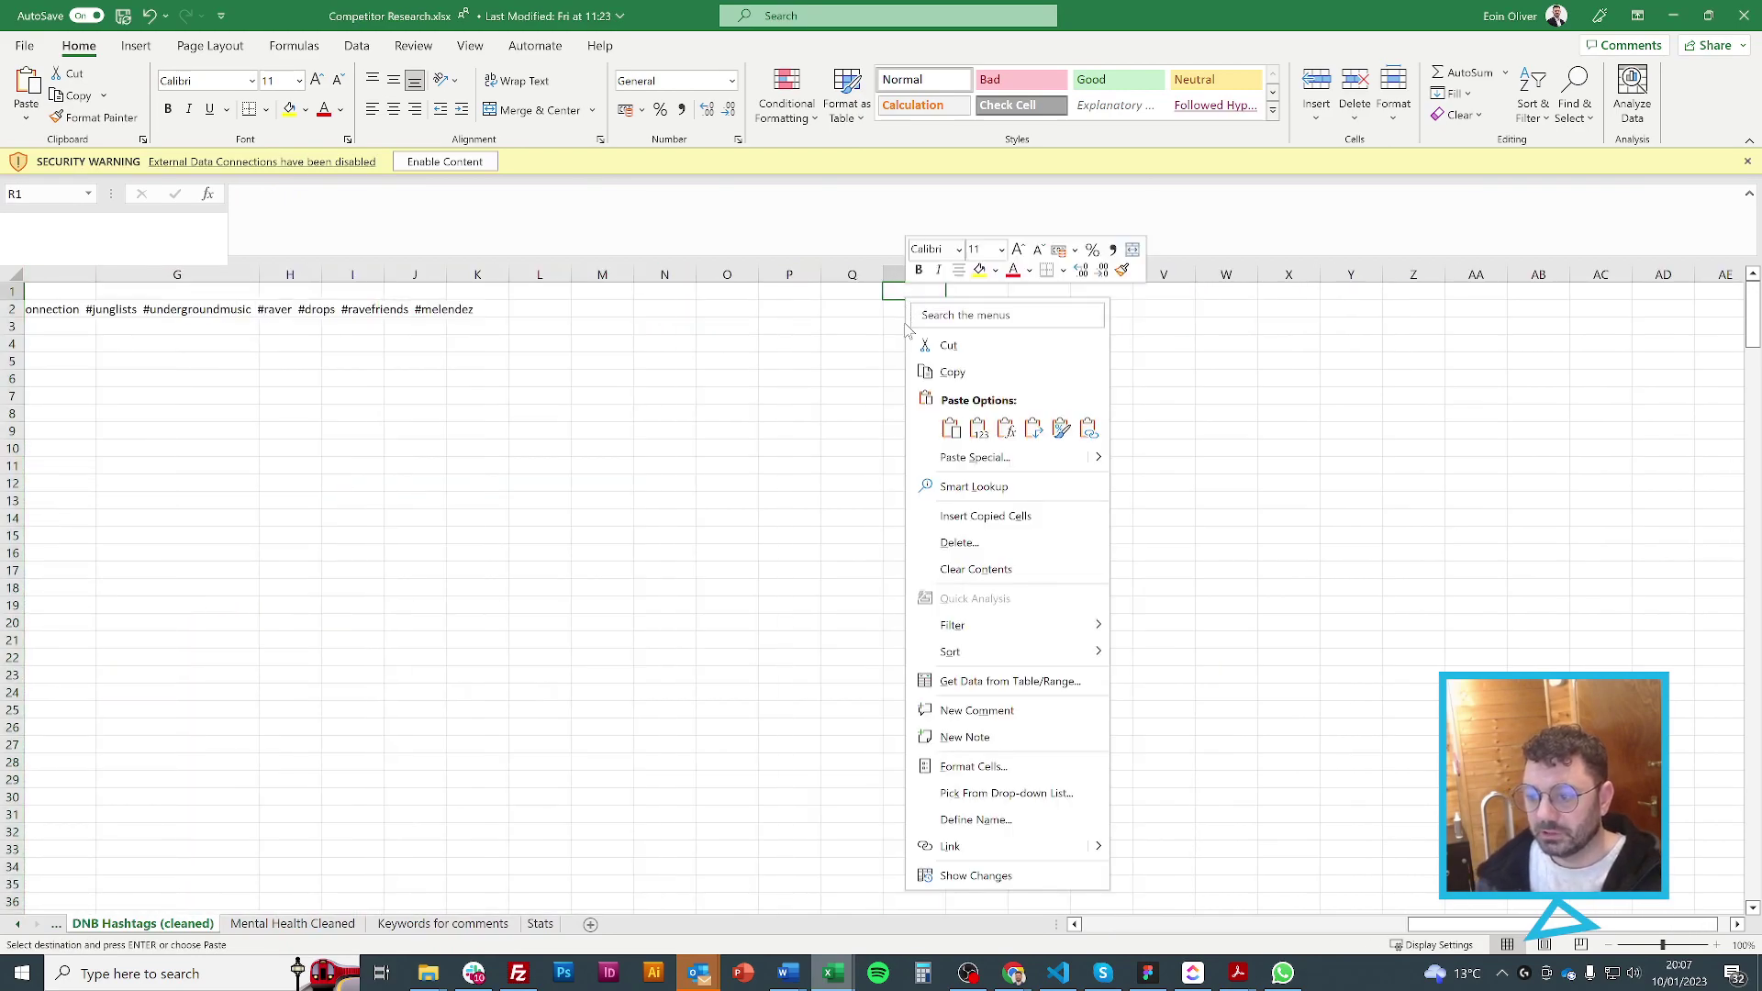
{"action": "left_click", "coordinate": [1005, 428]}
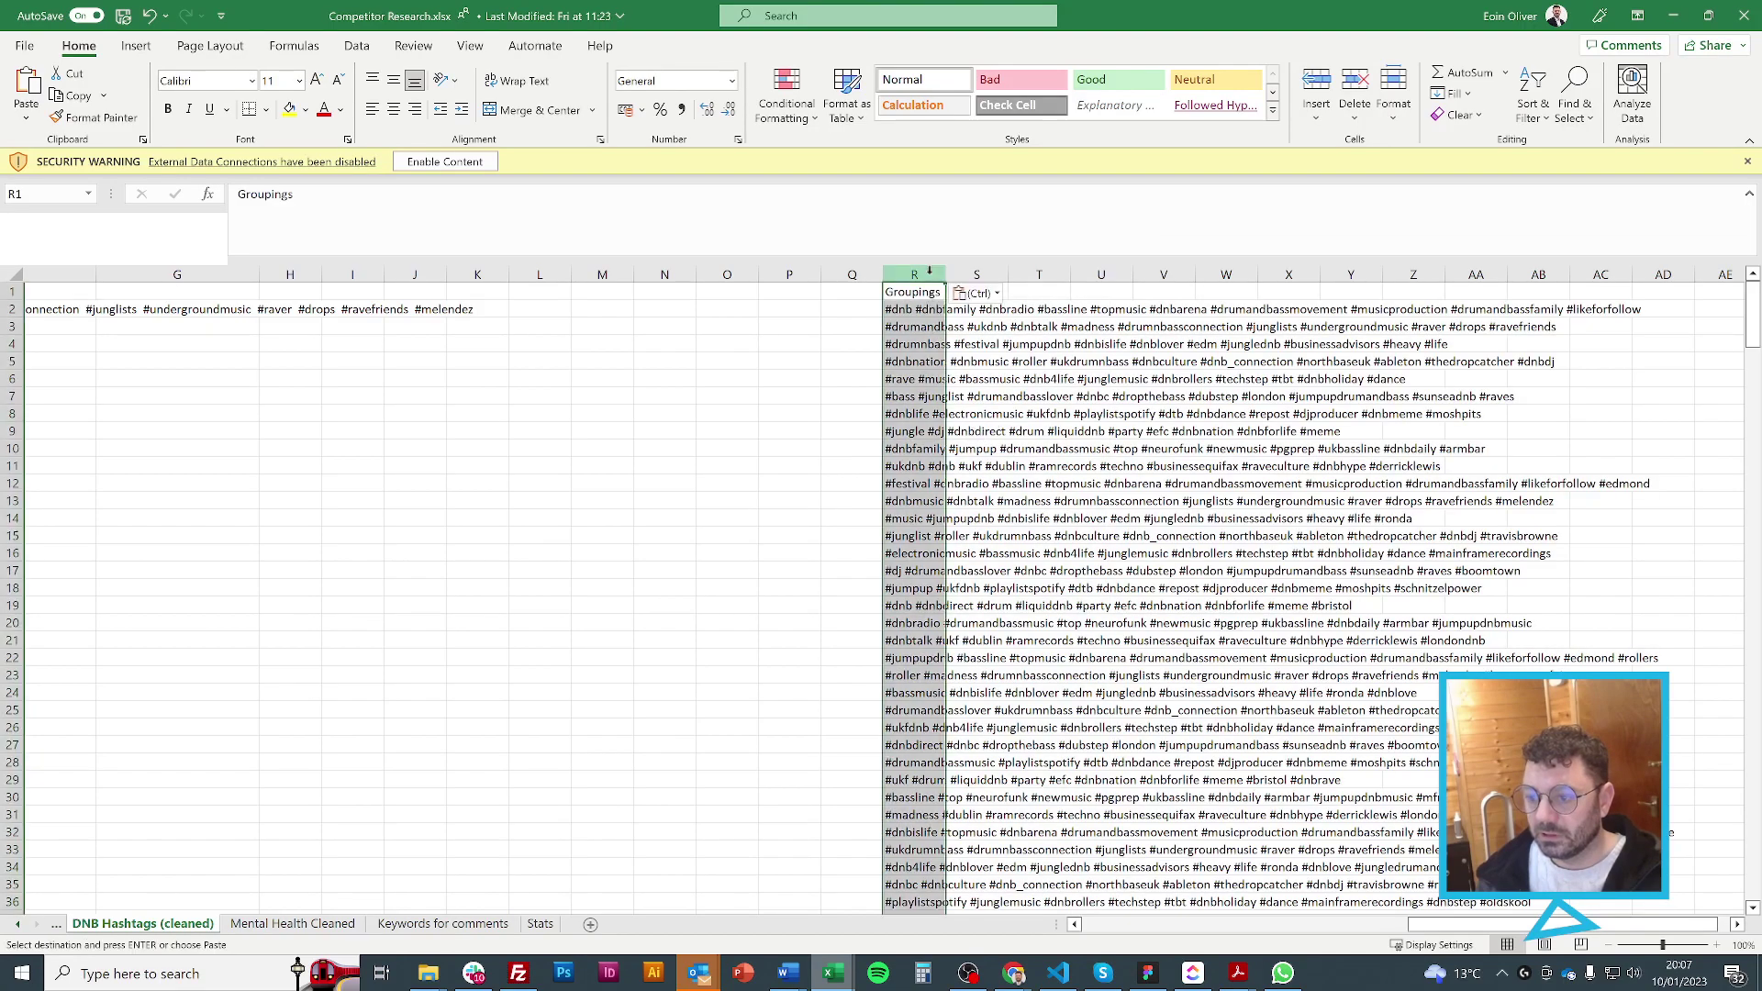
Search column R for '#raver #rave', landing on the match in R71
{"action": "left_click", "coordinate": [927, 271]}
{"action": "key", "text": "ctrl+f"}
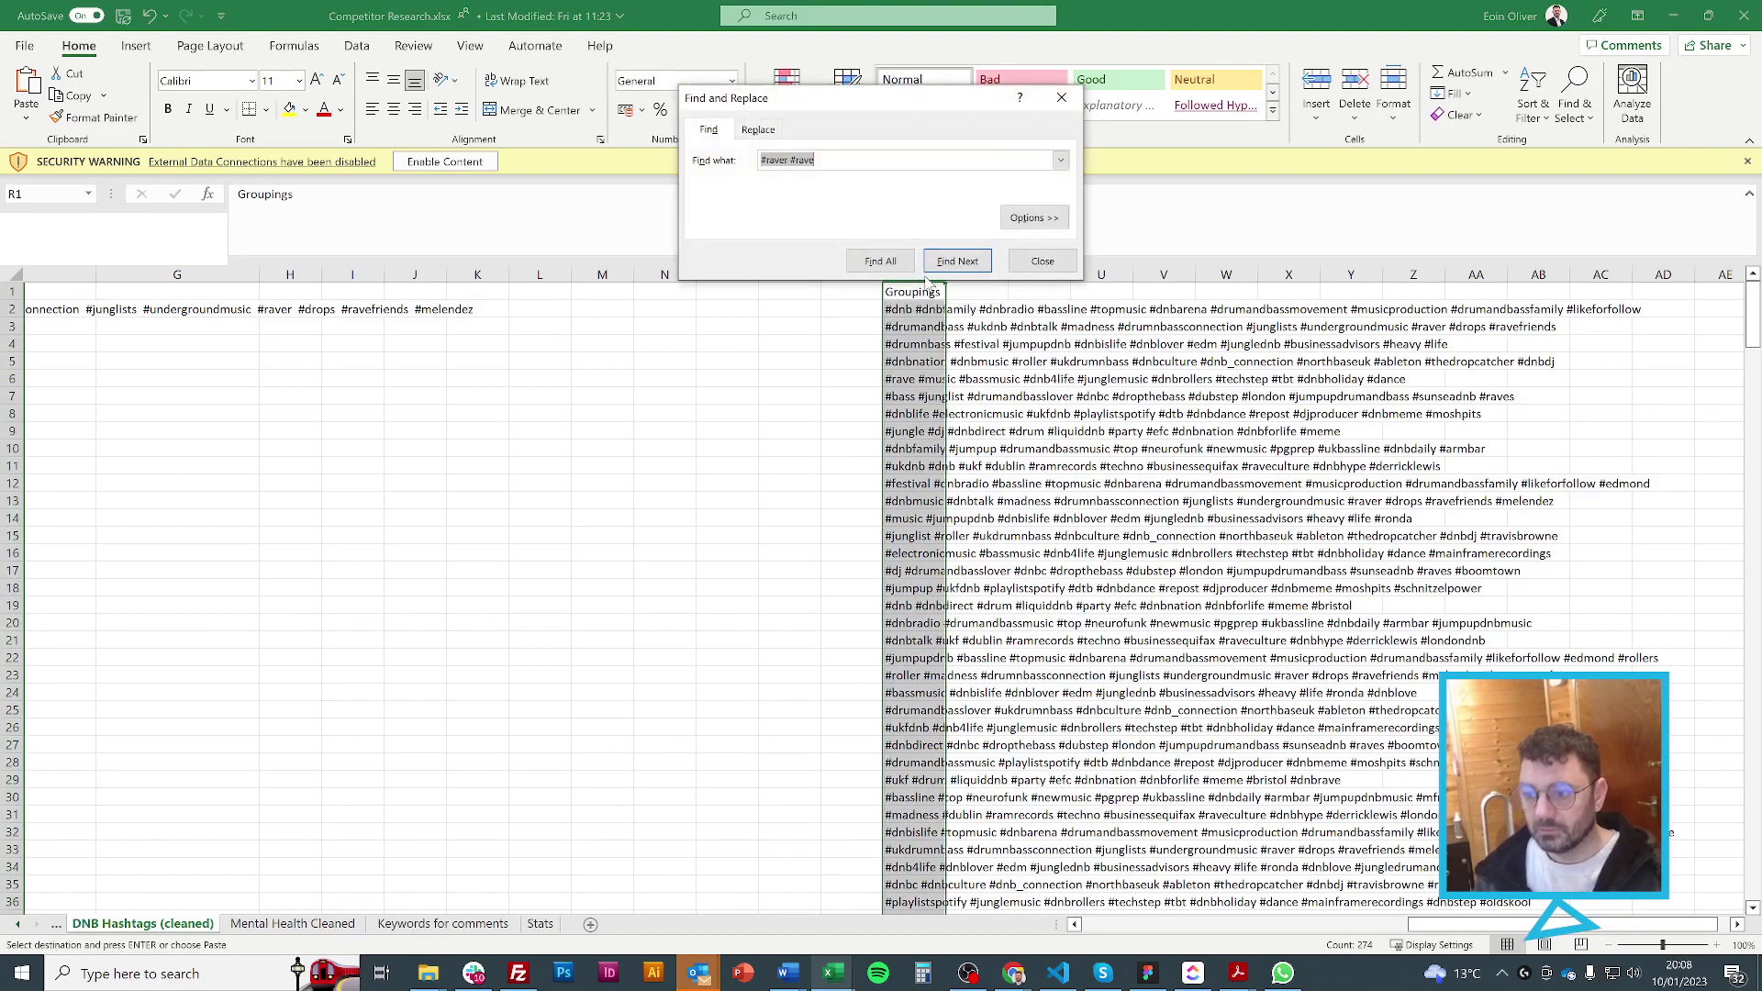
{"action": "key", "text": "Return"}
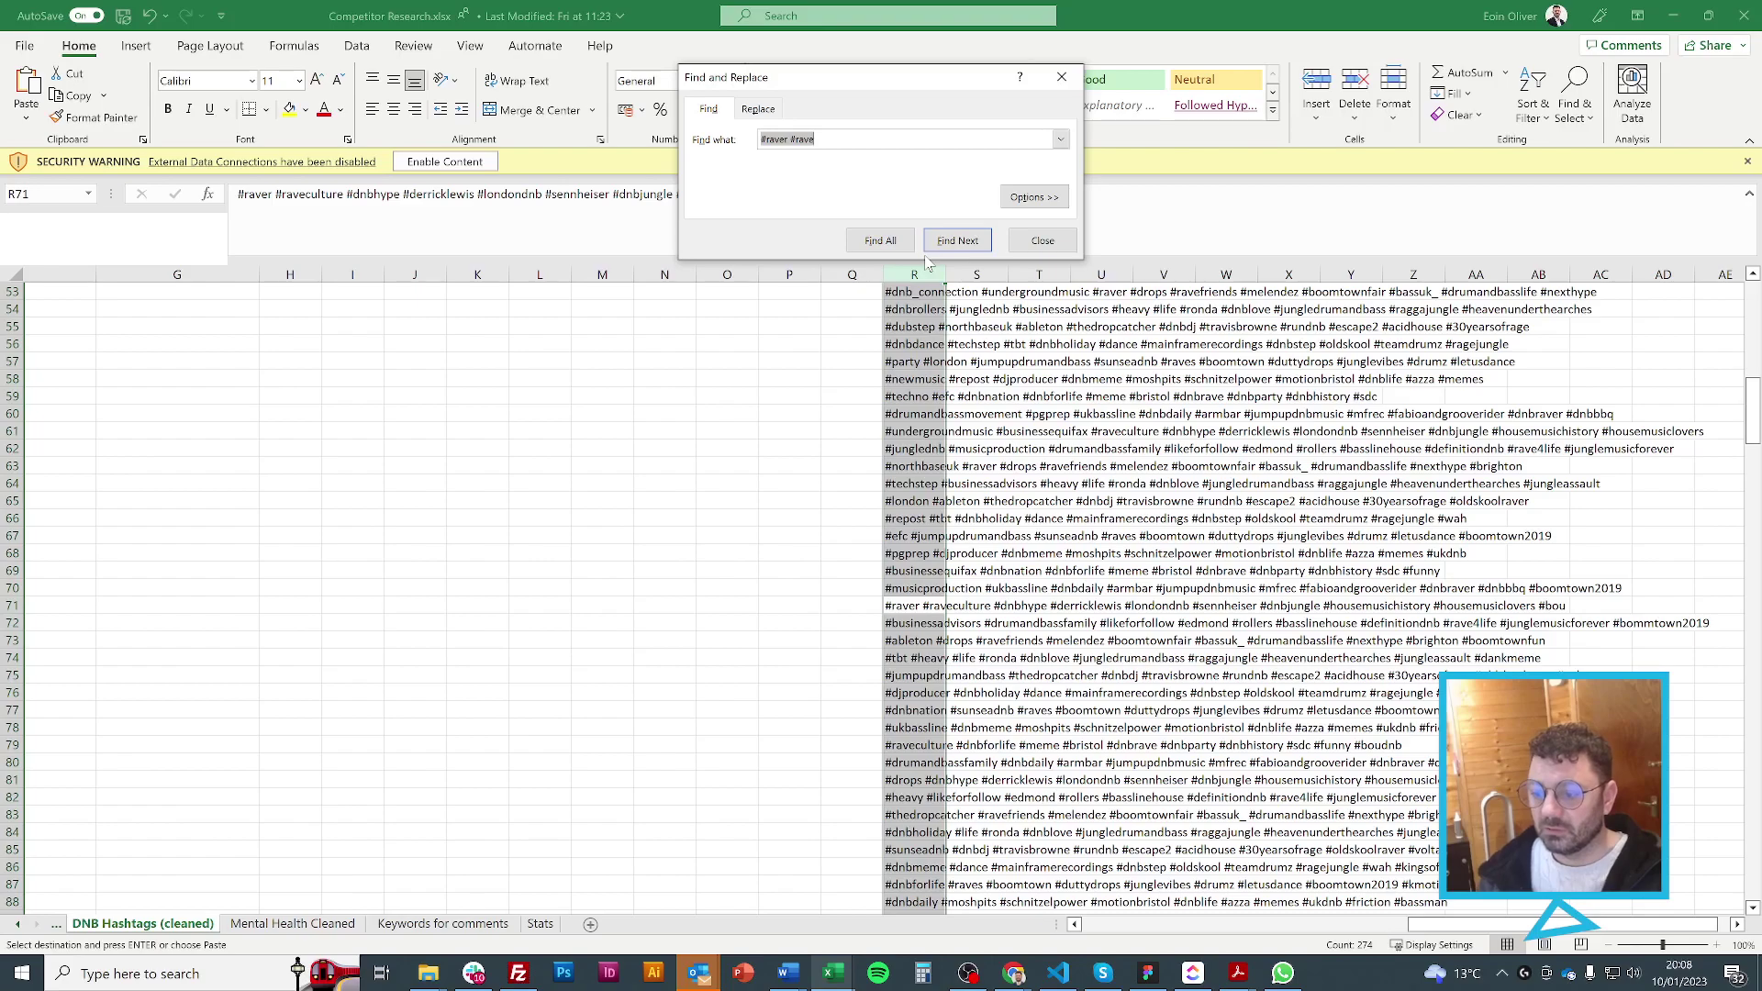
Scroll back to columns A–F and bring row 71's '#raver #raveculture #dnbhype' grouping into view
{"action": "left_click", "coordinate": [918, 606]}
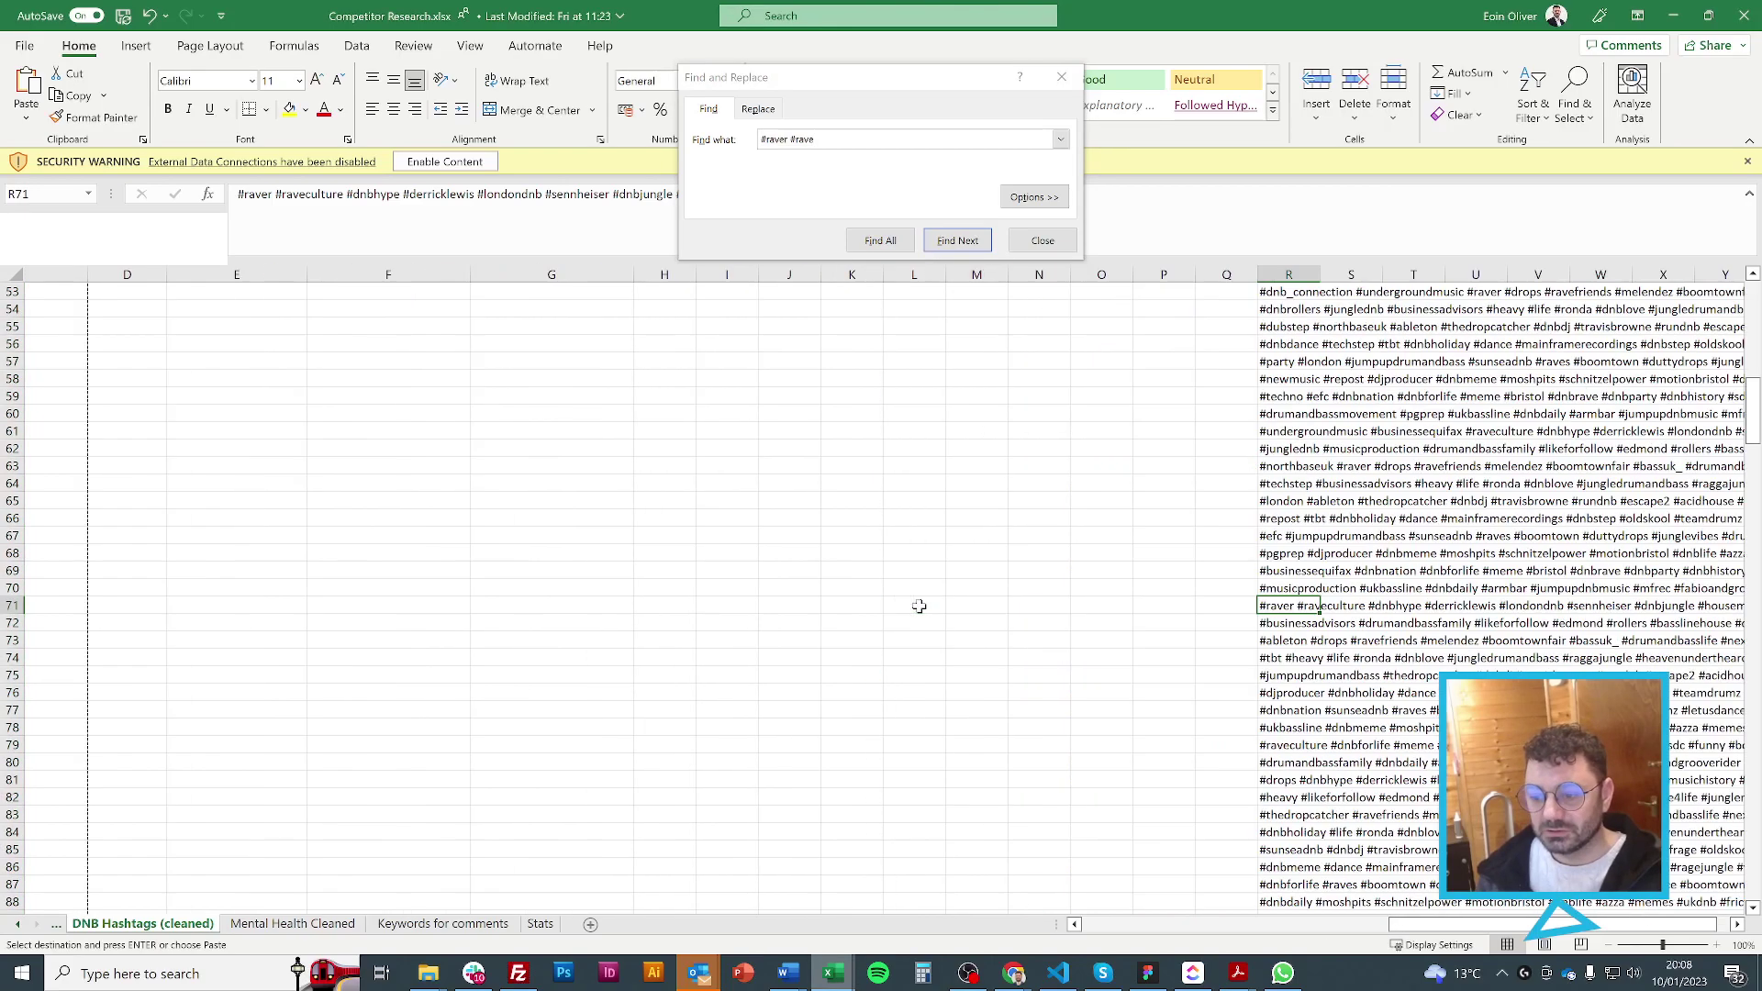
{"action": "scroll", "coordinate": [919, 606], "scroll_direction": "left", "scroll_amount": 5}
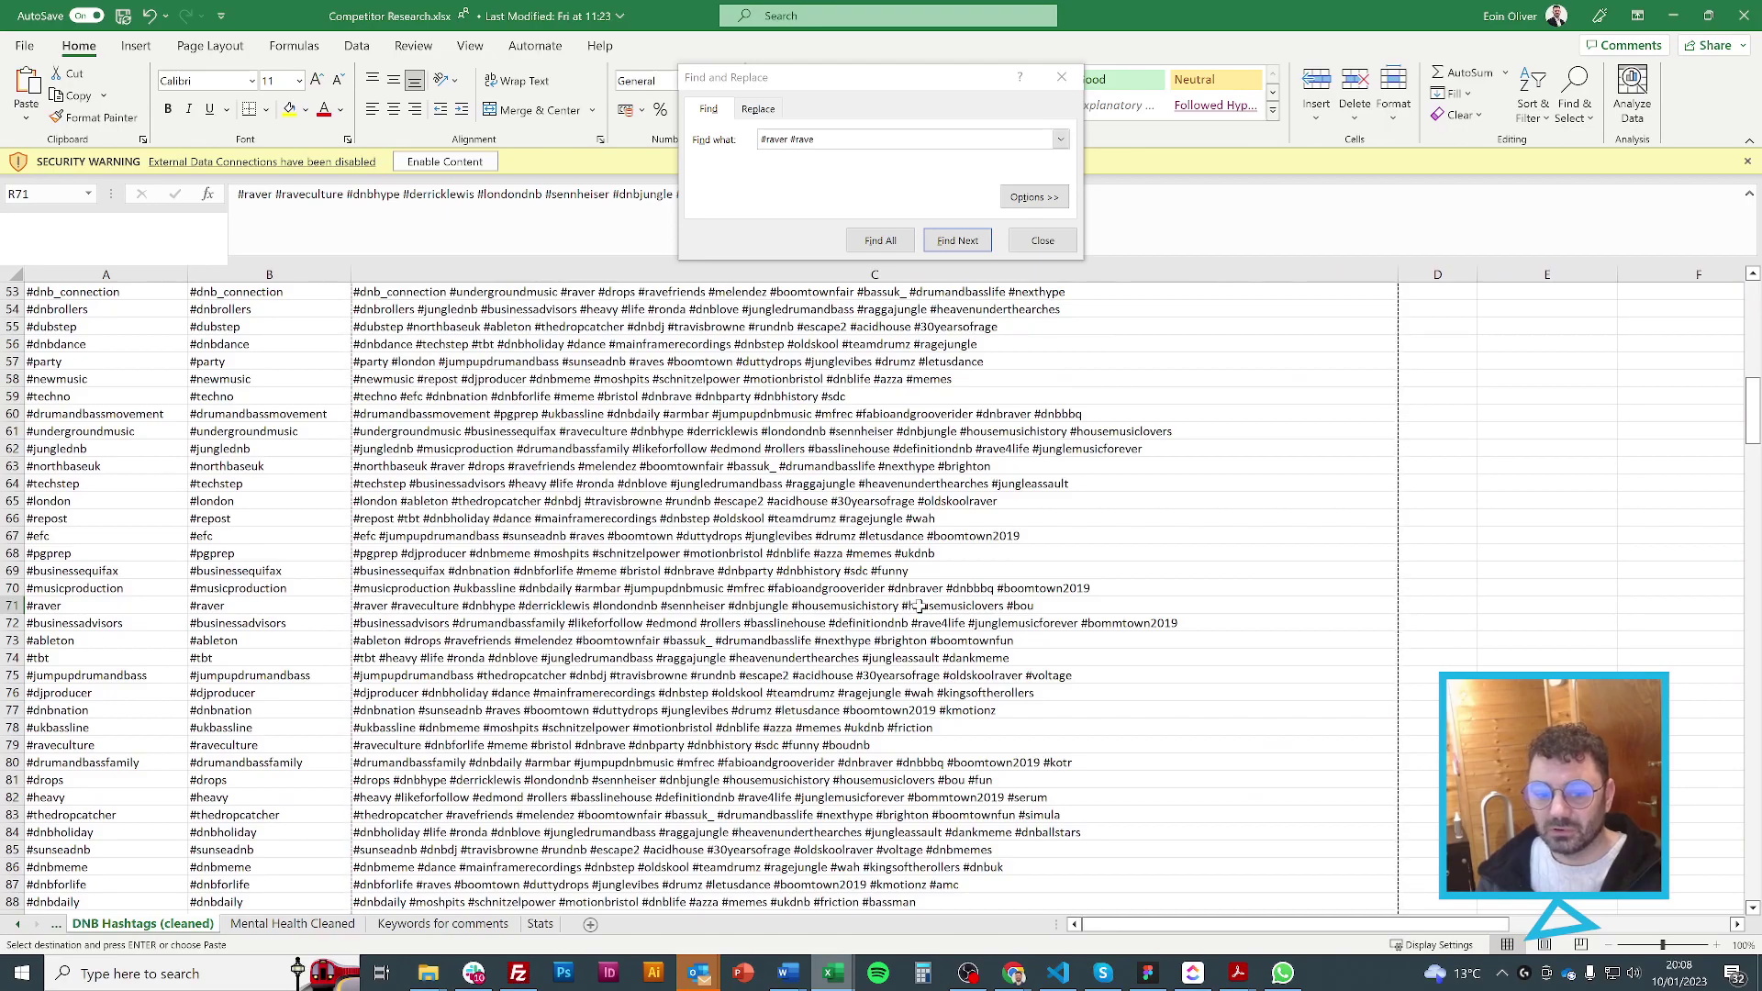
{"action": "scroll", "coordinate": [436, 659], "scroll_direction": "up", "scroll_amount": 14}
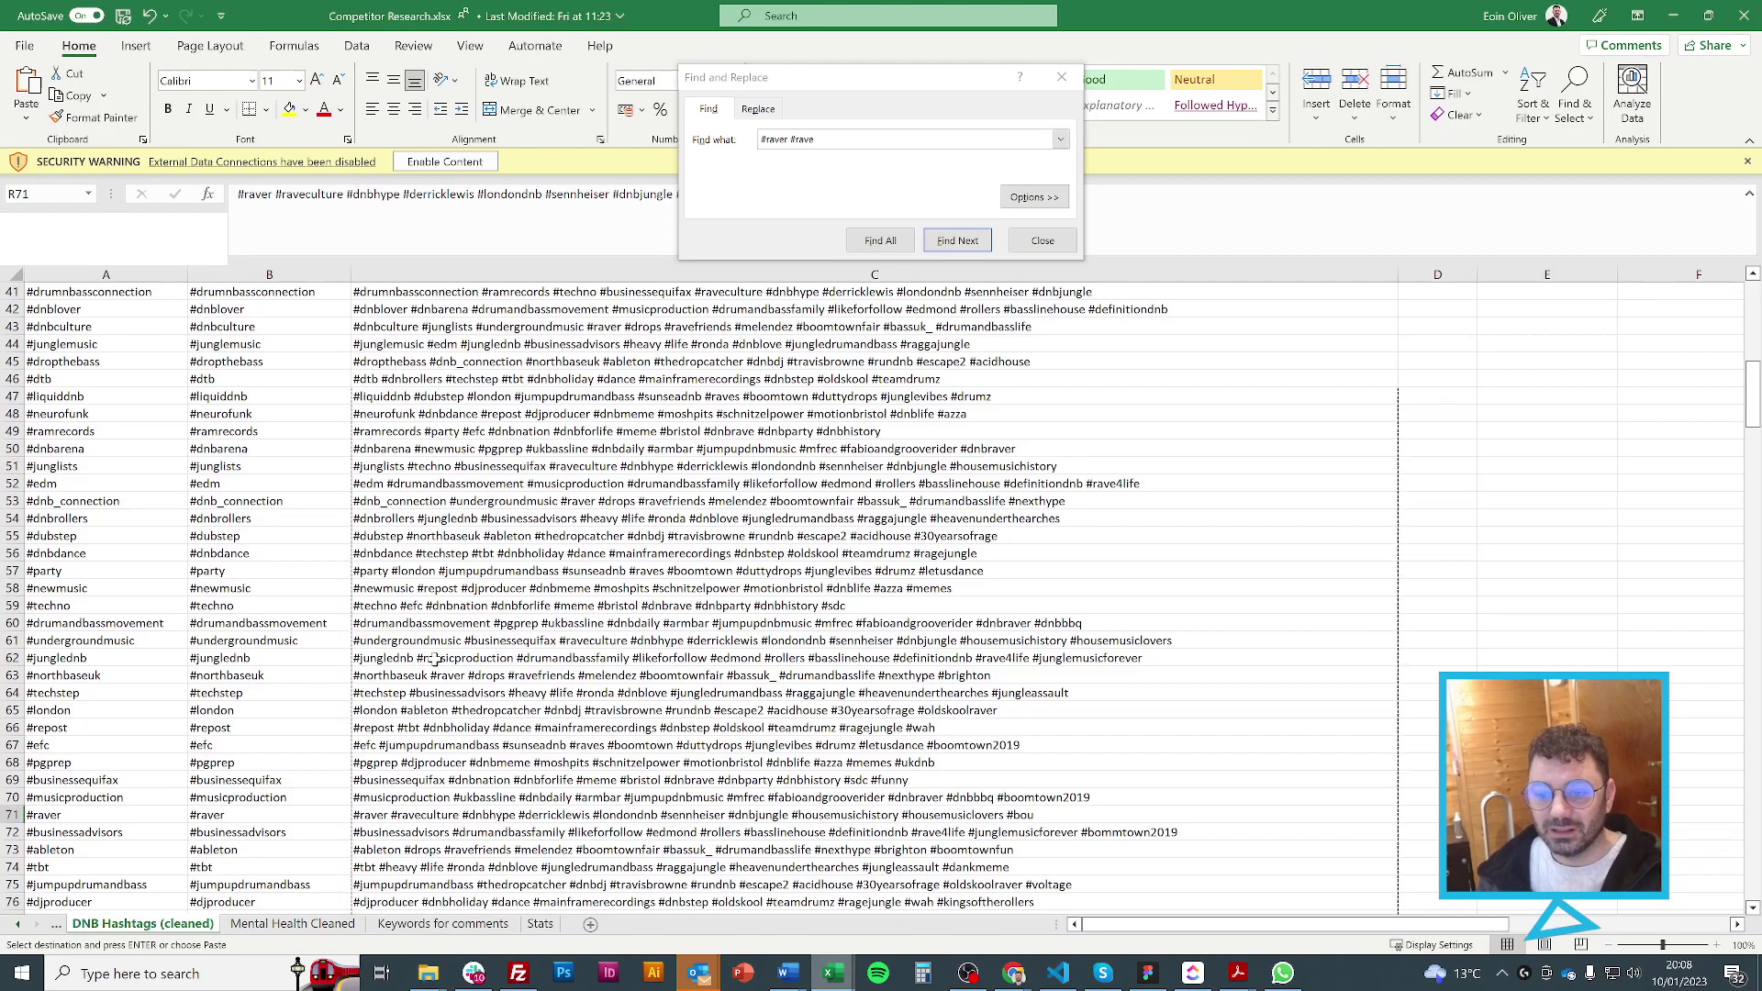
{"action": "scroll", "coordinate": [436, 659], "scroll_direction": "up", "scroll_amount": 4}
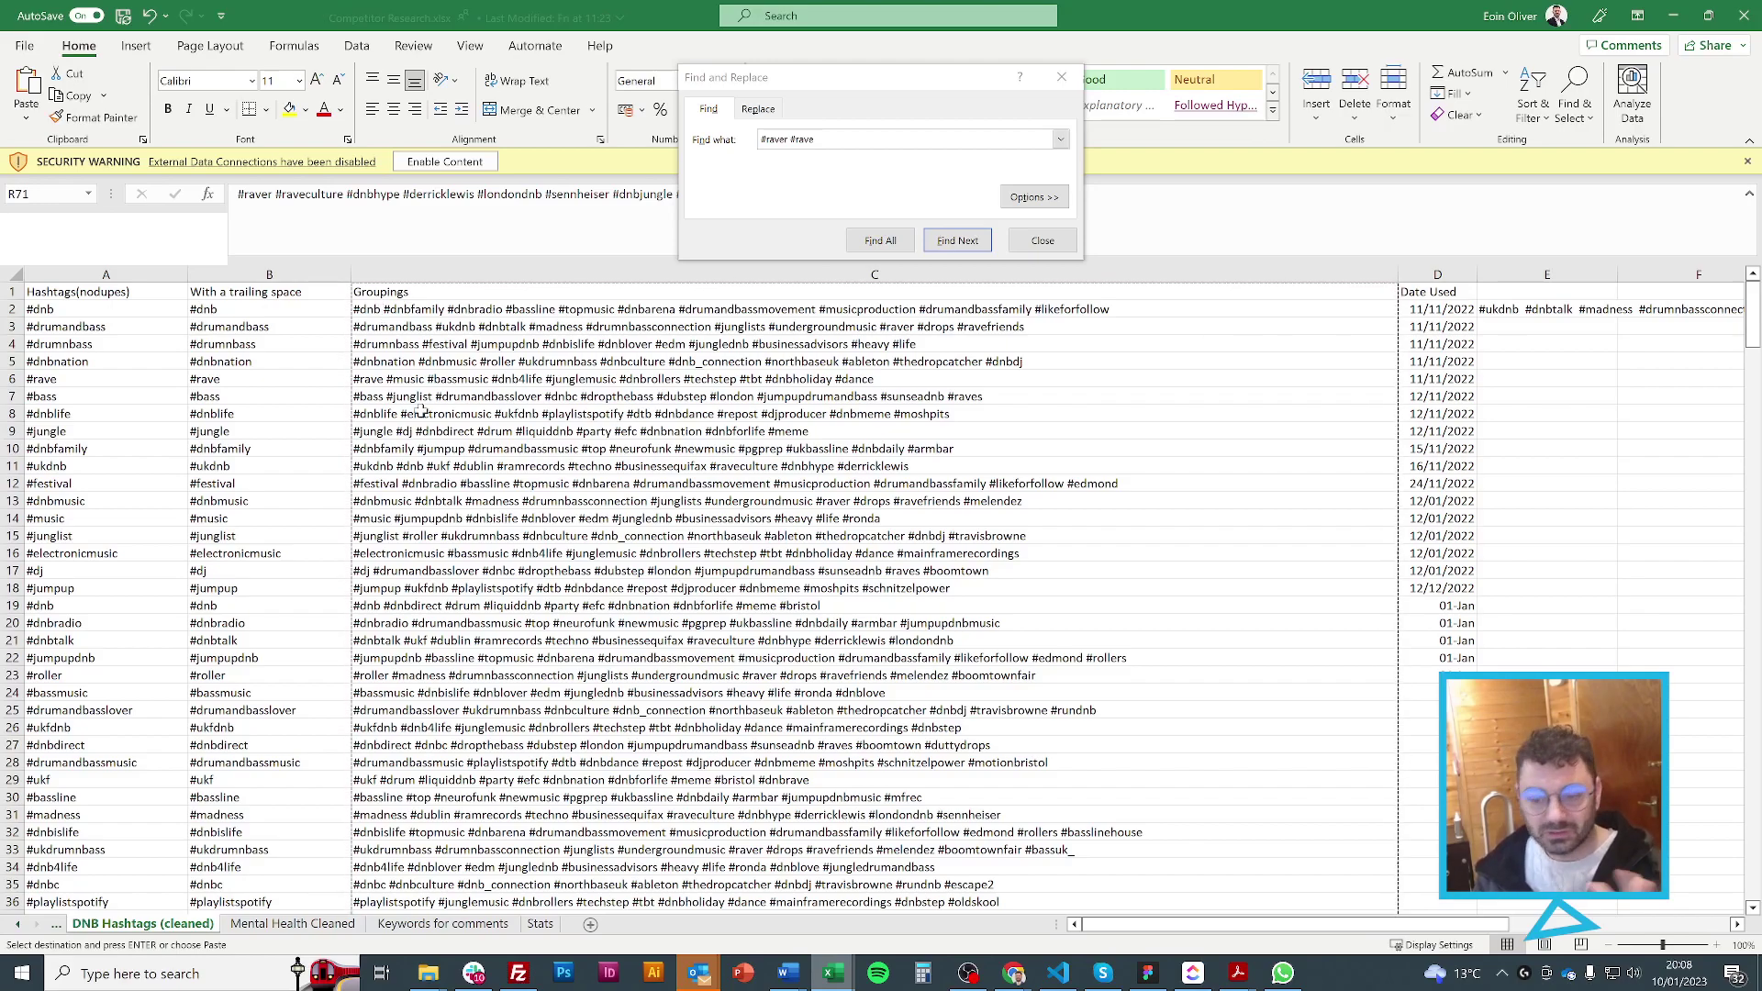
{"action": "scroll", "coordinate": [505, 528], "scroll_direction": "down", "scroll_amount": 20}
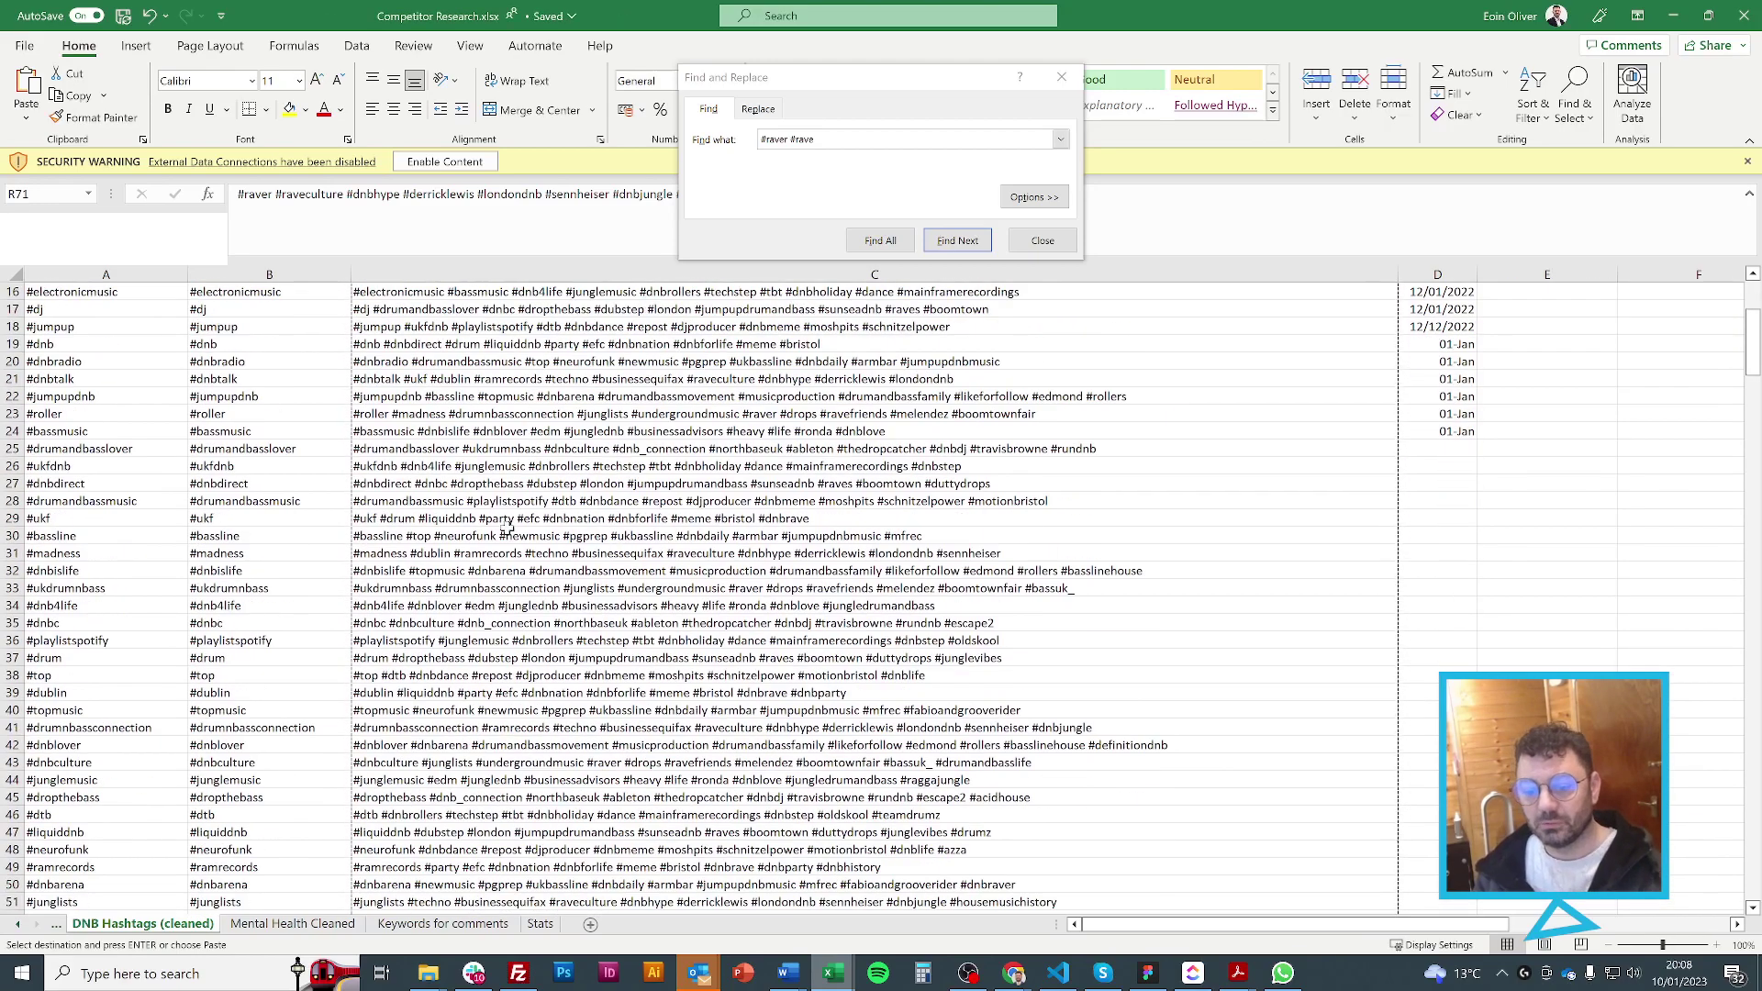
{"action": "scroll", "coordinate": [506, 529], "scroll_direction": "up", "scroll_amount": 2}
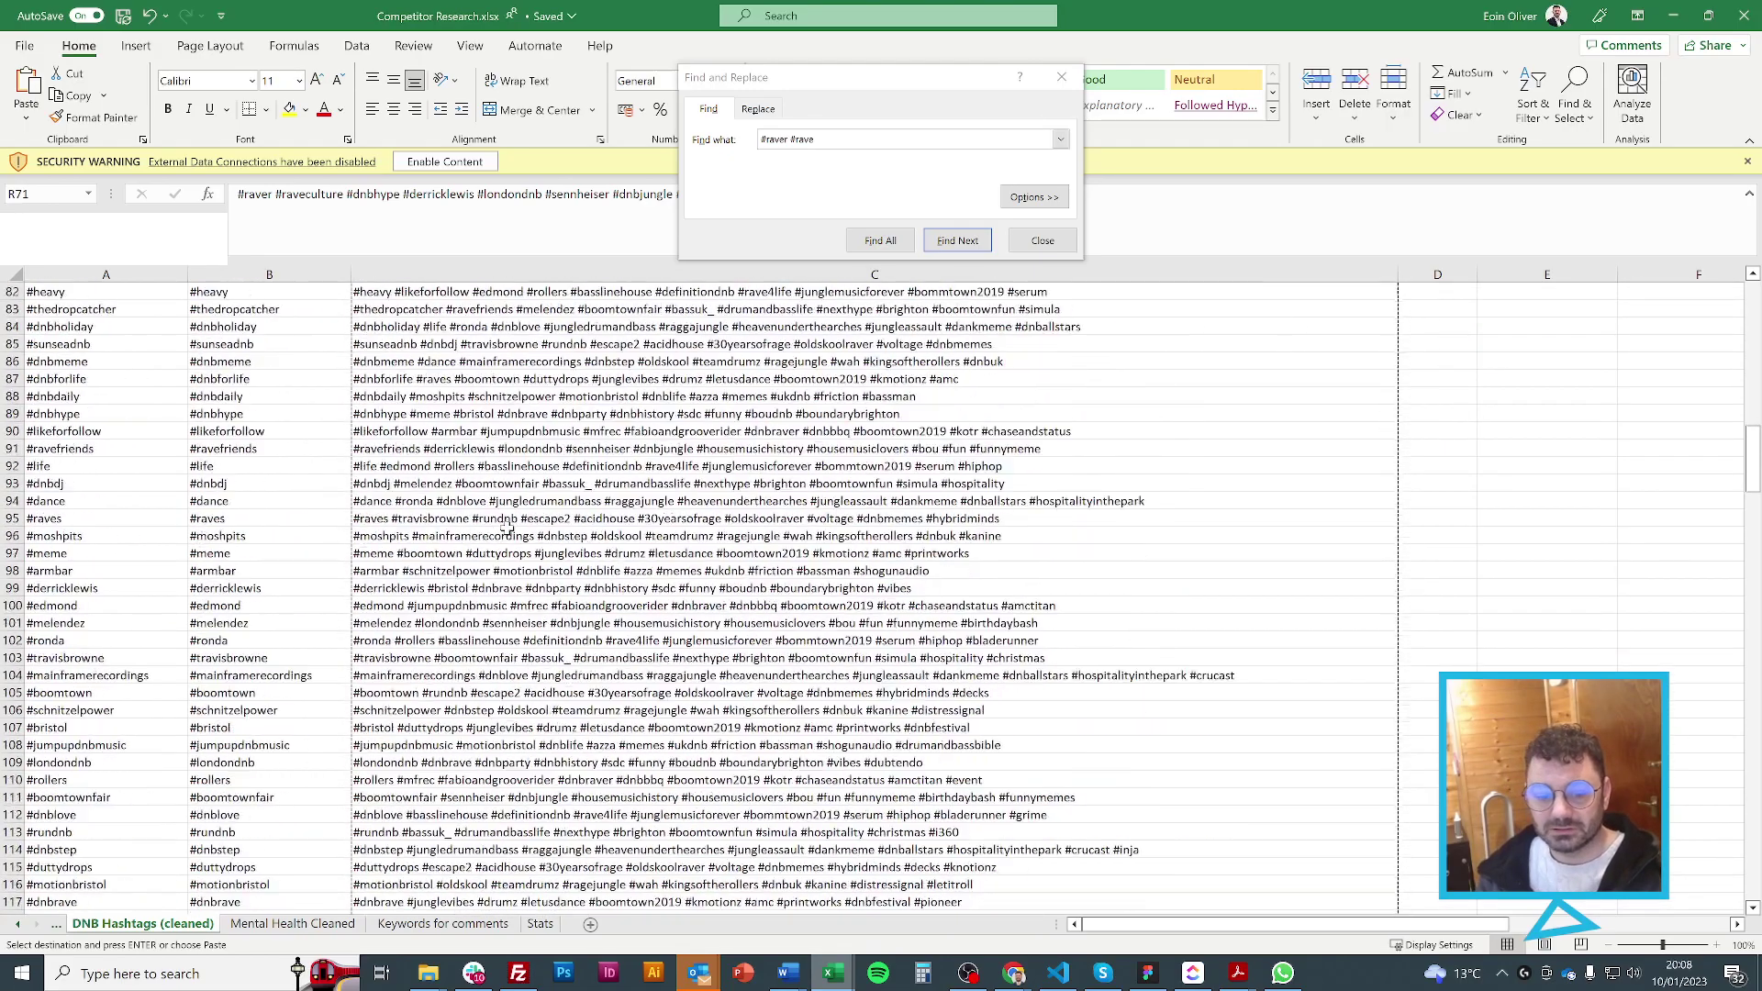
{"action": "scroll", "coordinate": [487, 554], "scroll_direction": "up", "scroll_amount": 2}
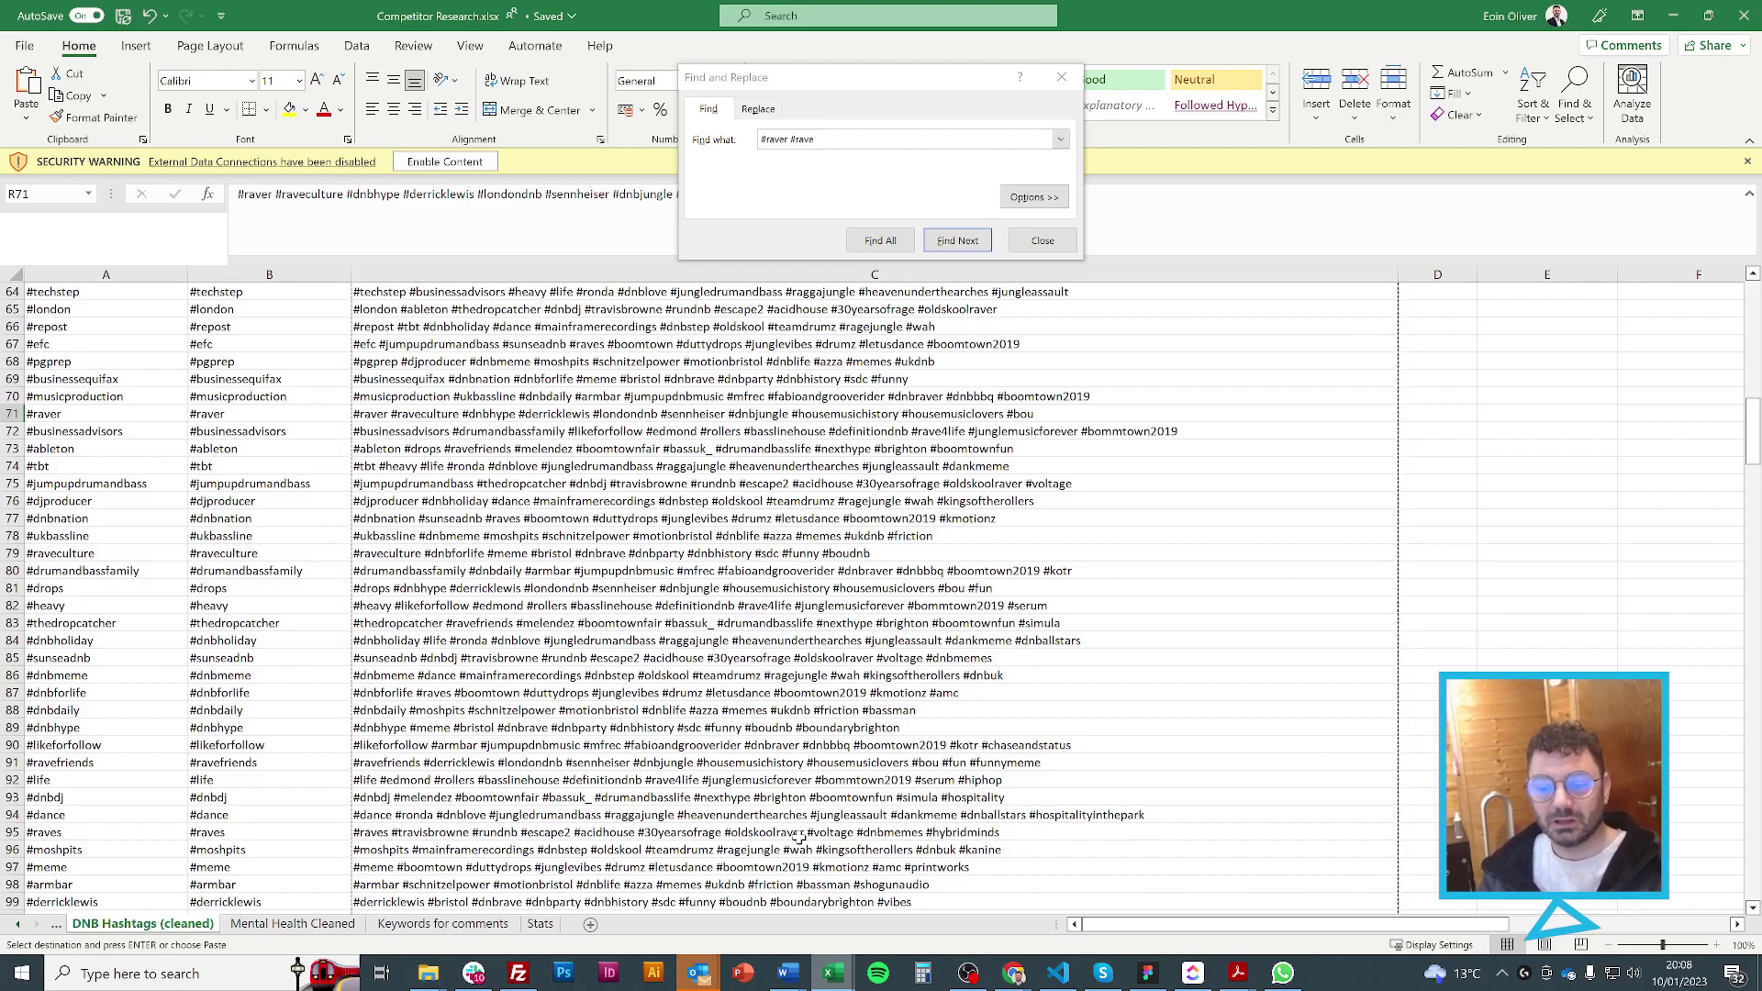
Select C71 to view the CONCATENATE formula joining B71, B79, B89 and more
{"action": "left_click", "coordinate": [432, 414]}
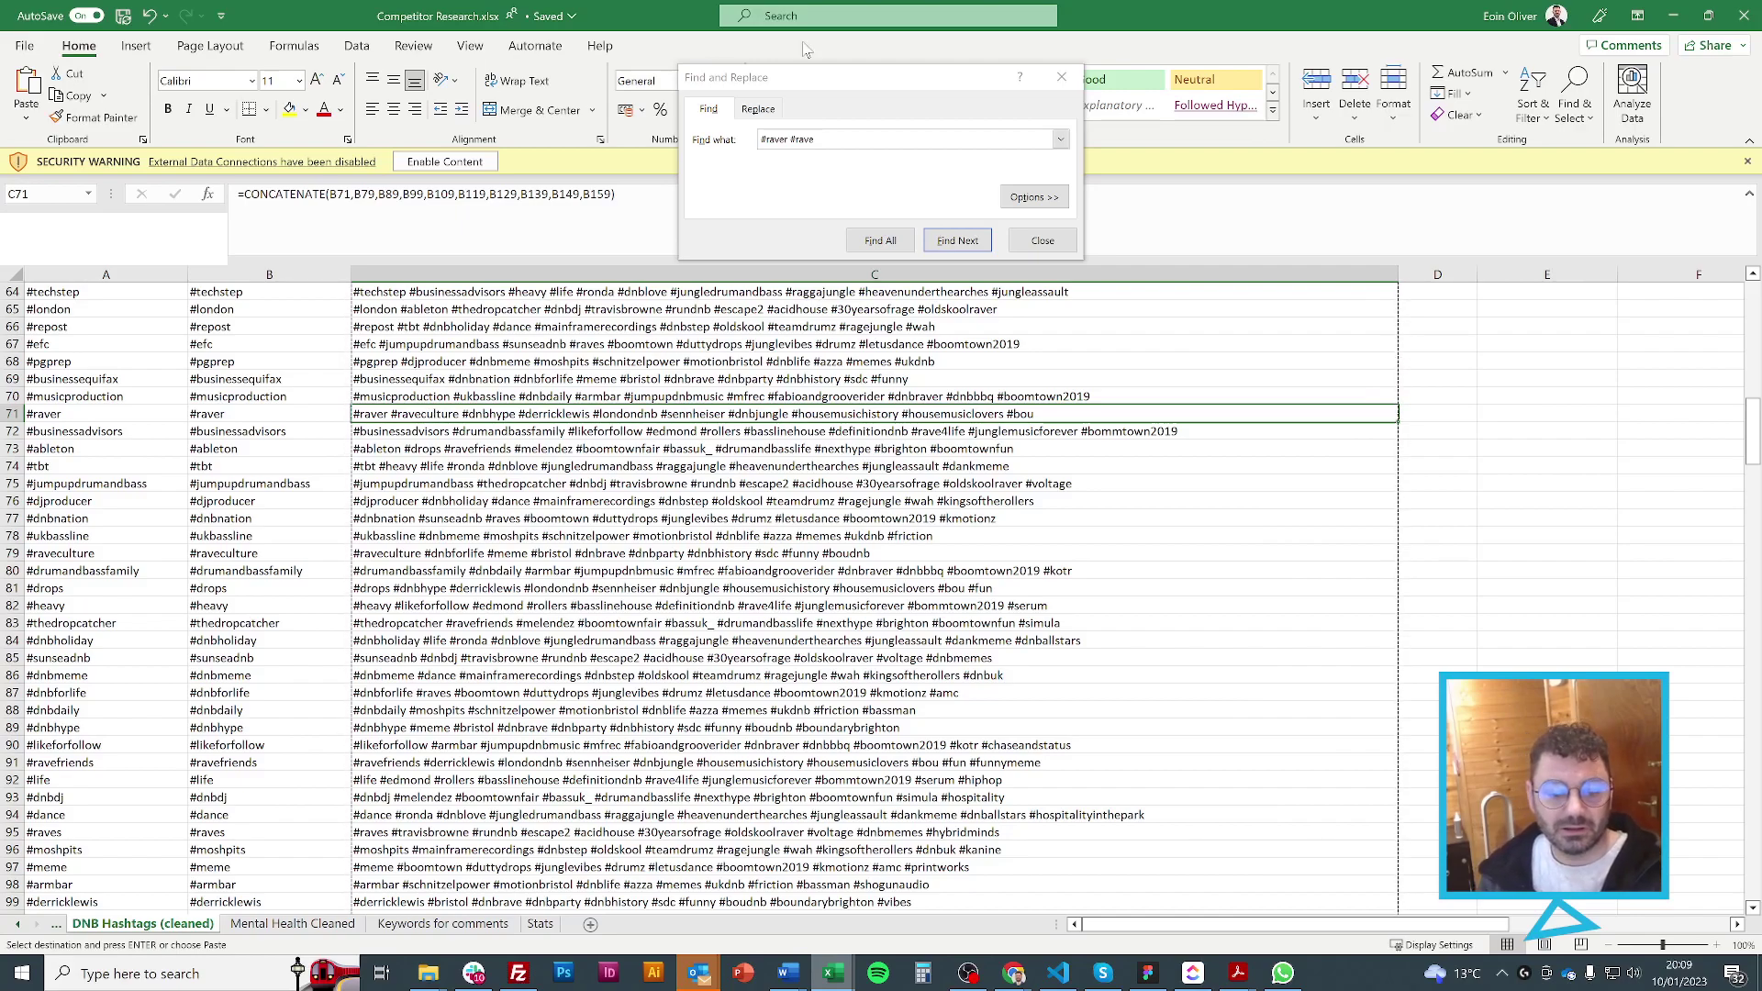
{"action": "mouse_move", "coordinate": [1014, 986]}
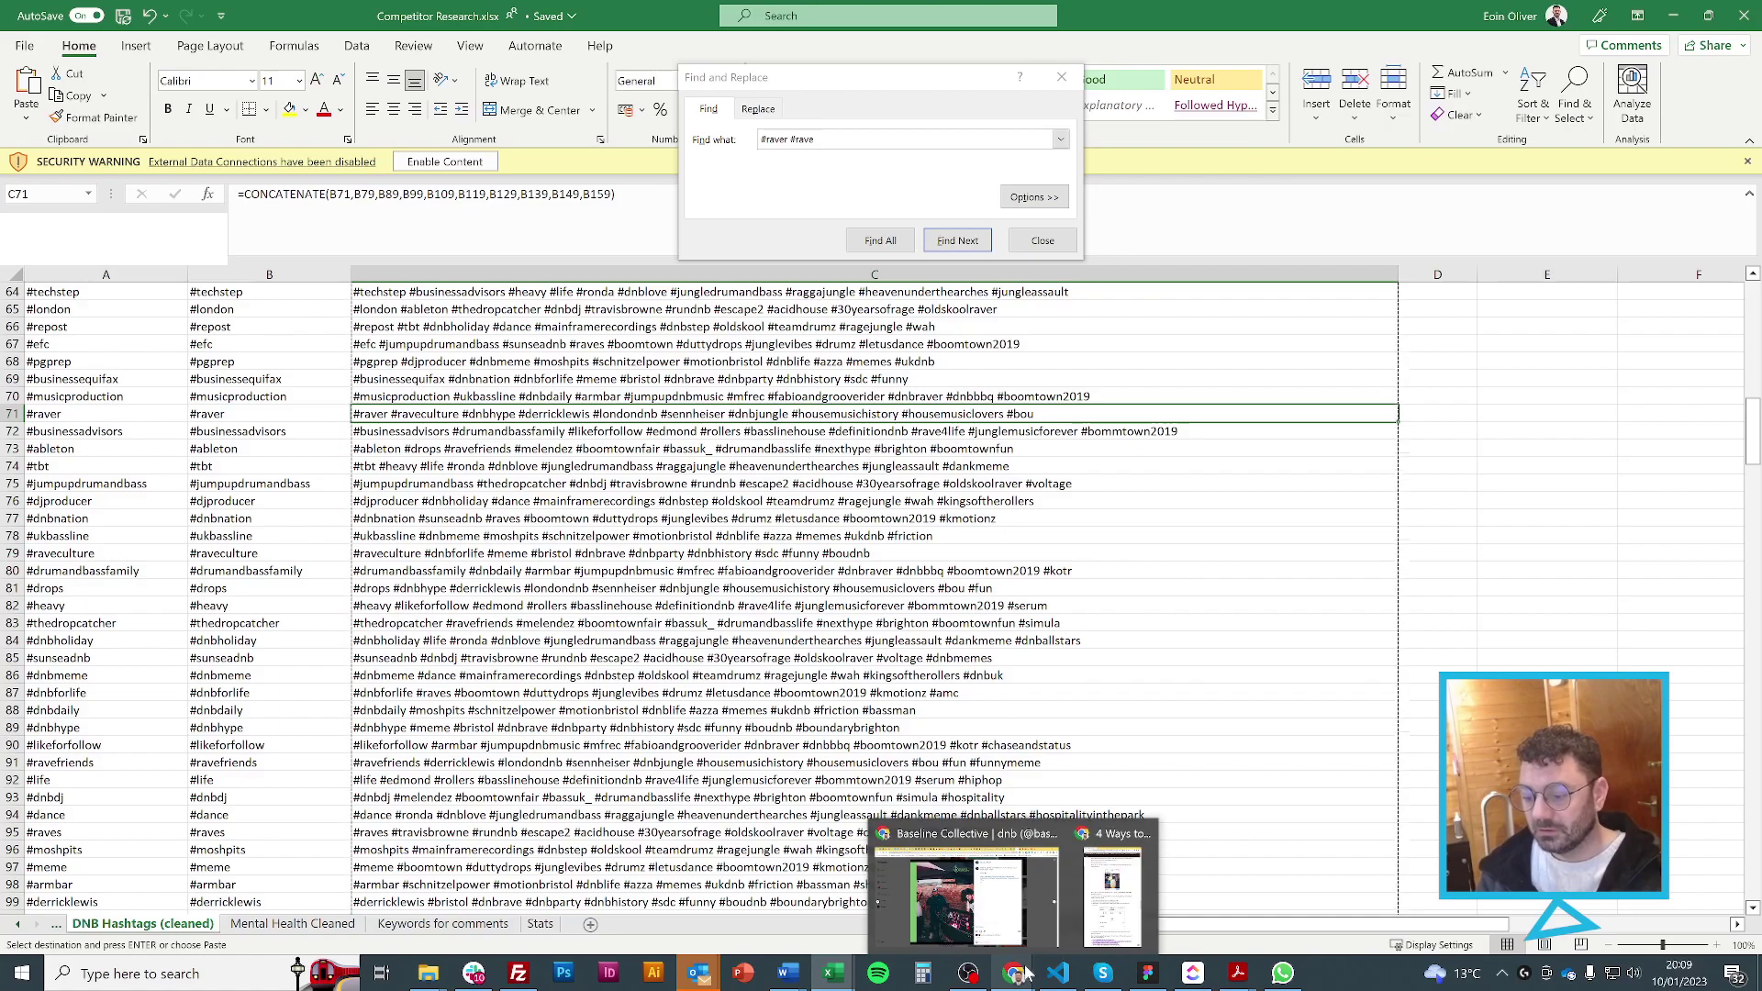
{"action": "left_click", "coordinate": [974, 904]}
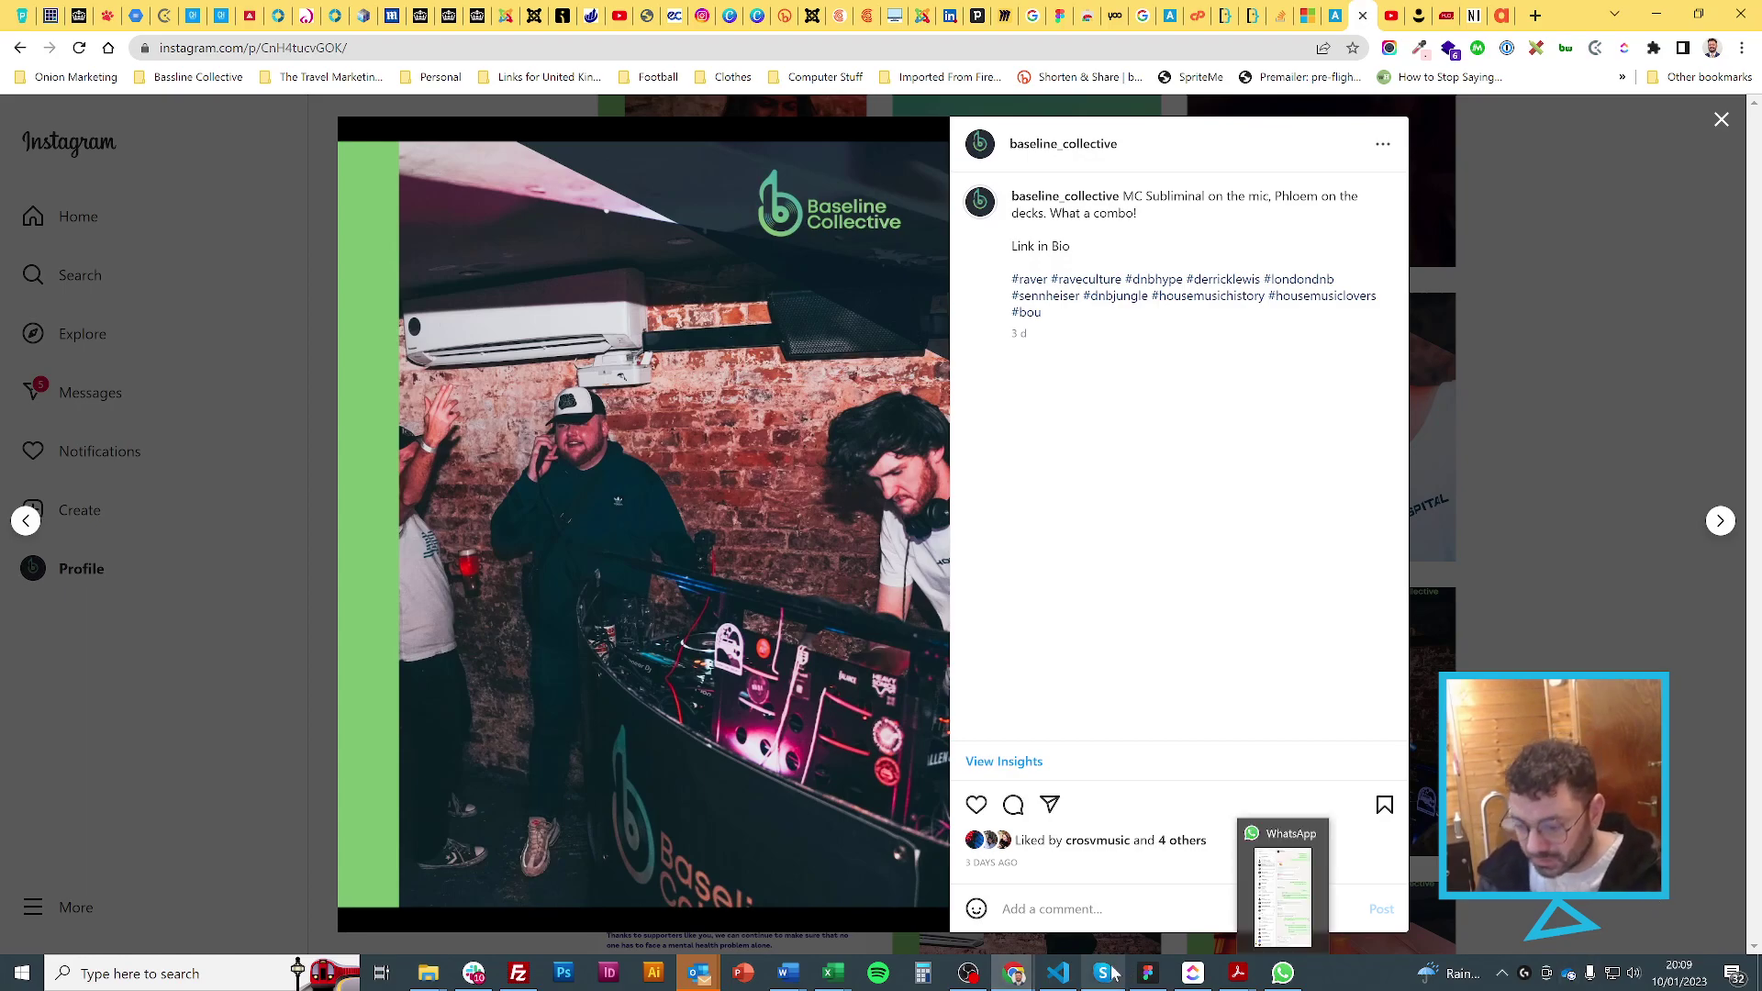
{"action": "mouse_move", "coordinate": [834, 976]}
{"action": "left_click", "coordinate": [1113, 876]}
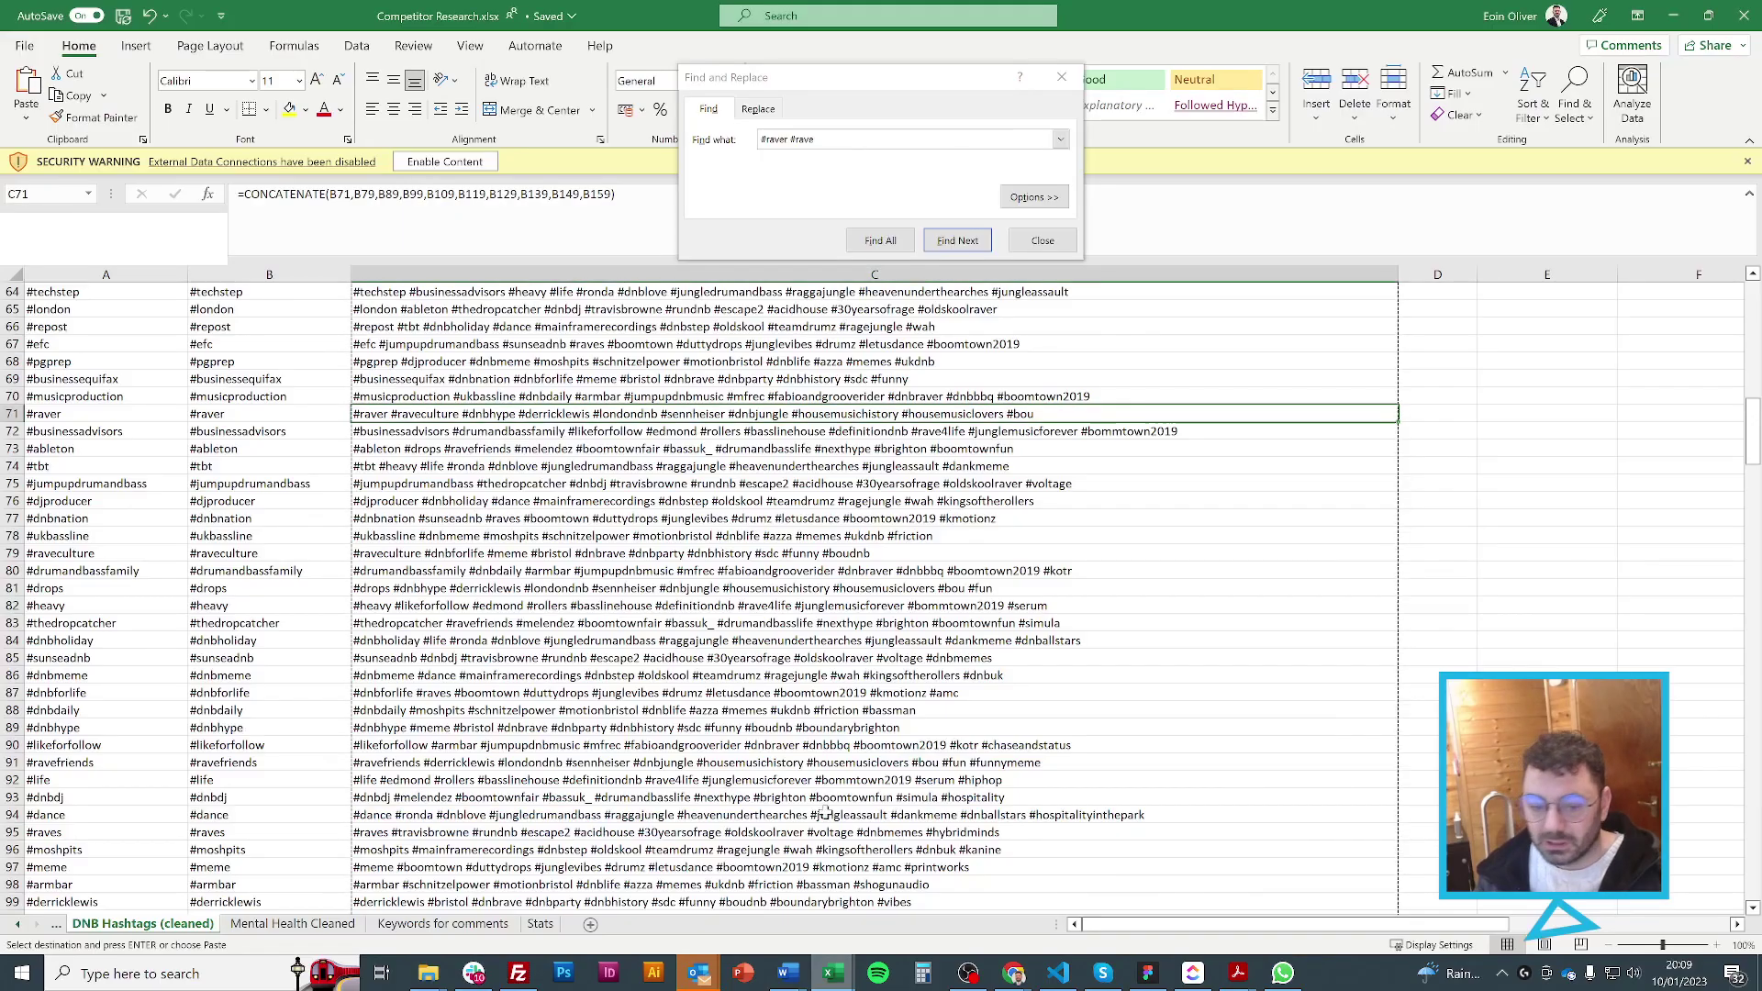
{"action": "scroll", "coordinate": [371, 634], "scroll_direction": "down", "scroll_amount": 10}
{"action": "scroll", "coordinate": [372, 633], "scroll_direction": "down", "scroll_amount": 20}
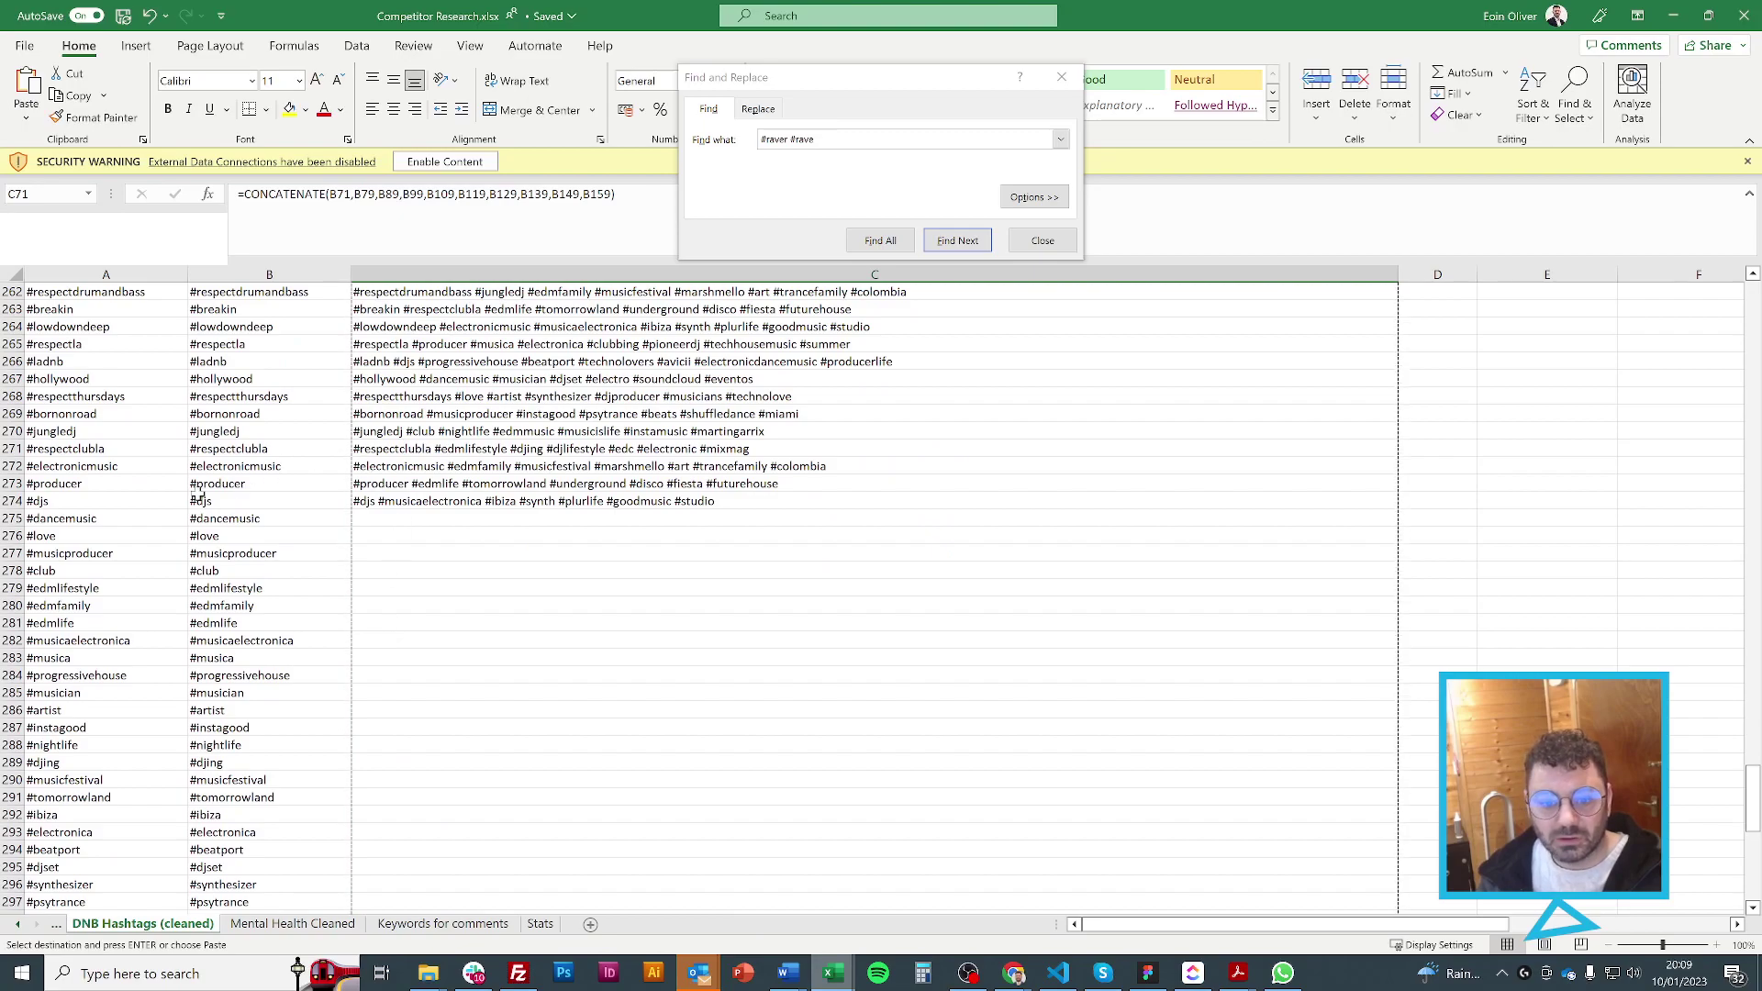
{"action": "scroll", "coordinate": [198, 496], "scroll_direction": "down", "scroll_amount": 20}
{"action": "scroll", "coordinate": [200, 553], "scroll_direction": "up", "scroll_amount": 17}
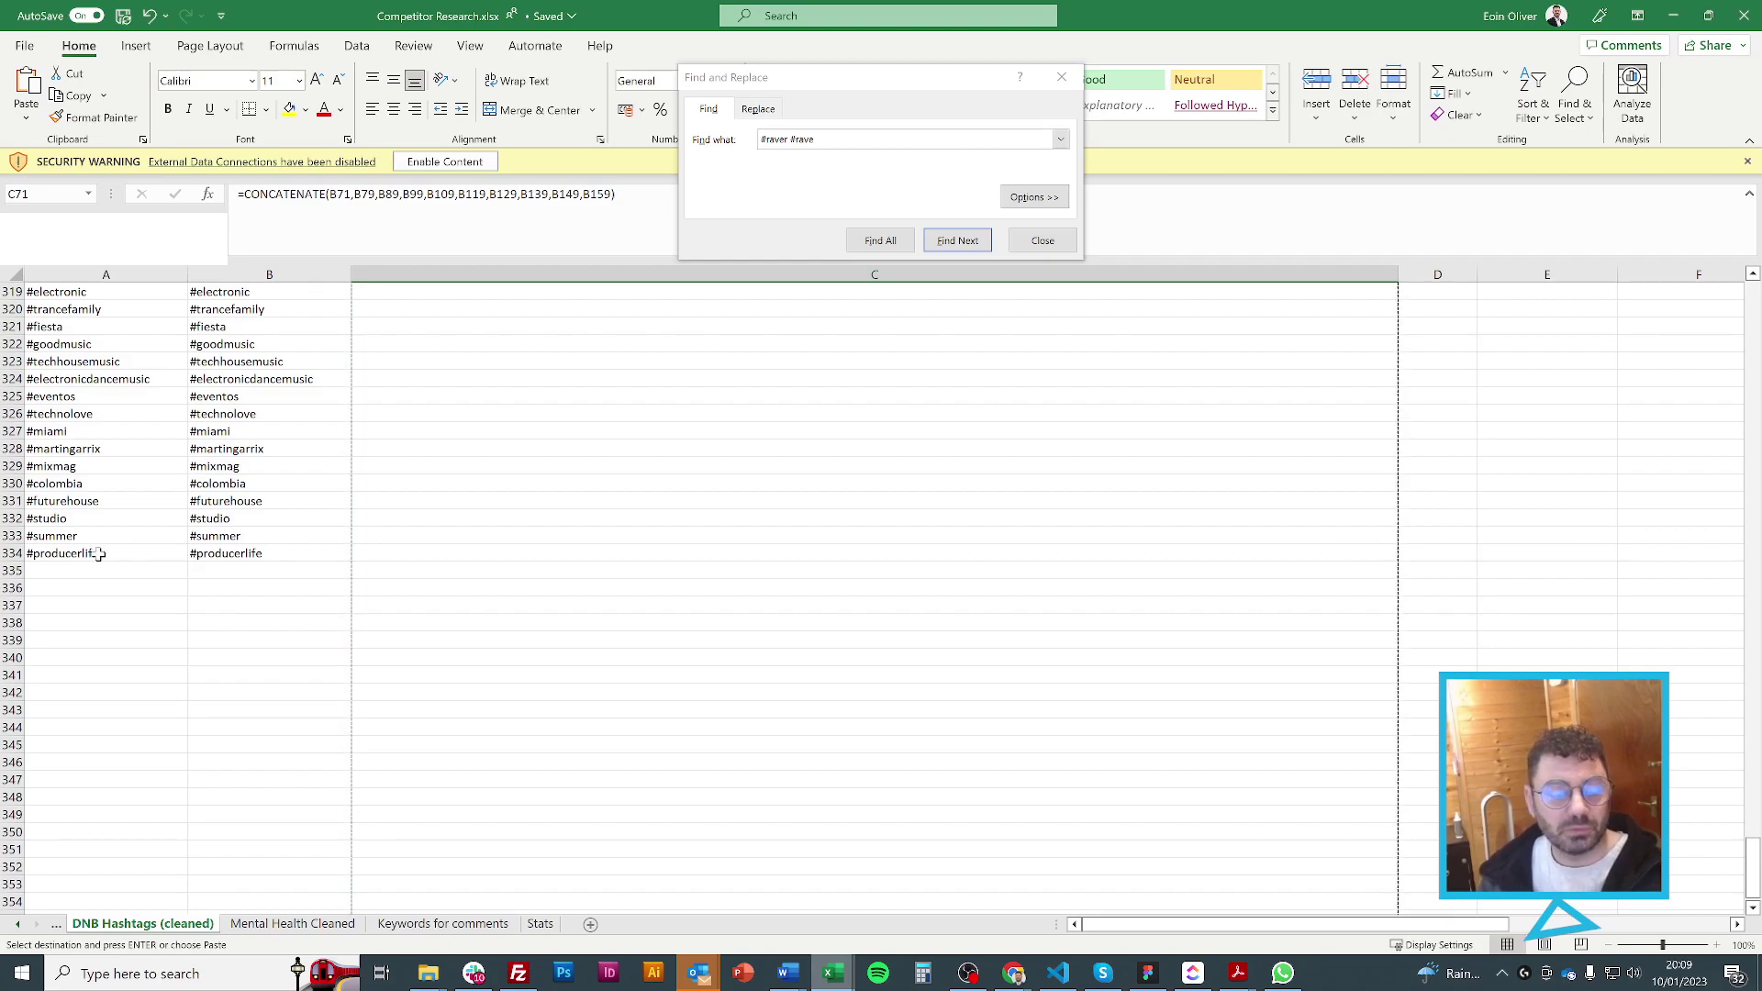
{"action": "scroll", "coordinate": [246, 676], "scroll_direction": "up", "scroll_amount": 20}
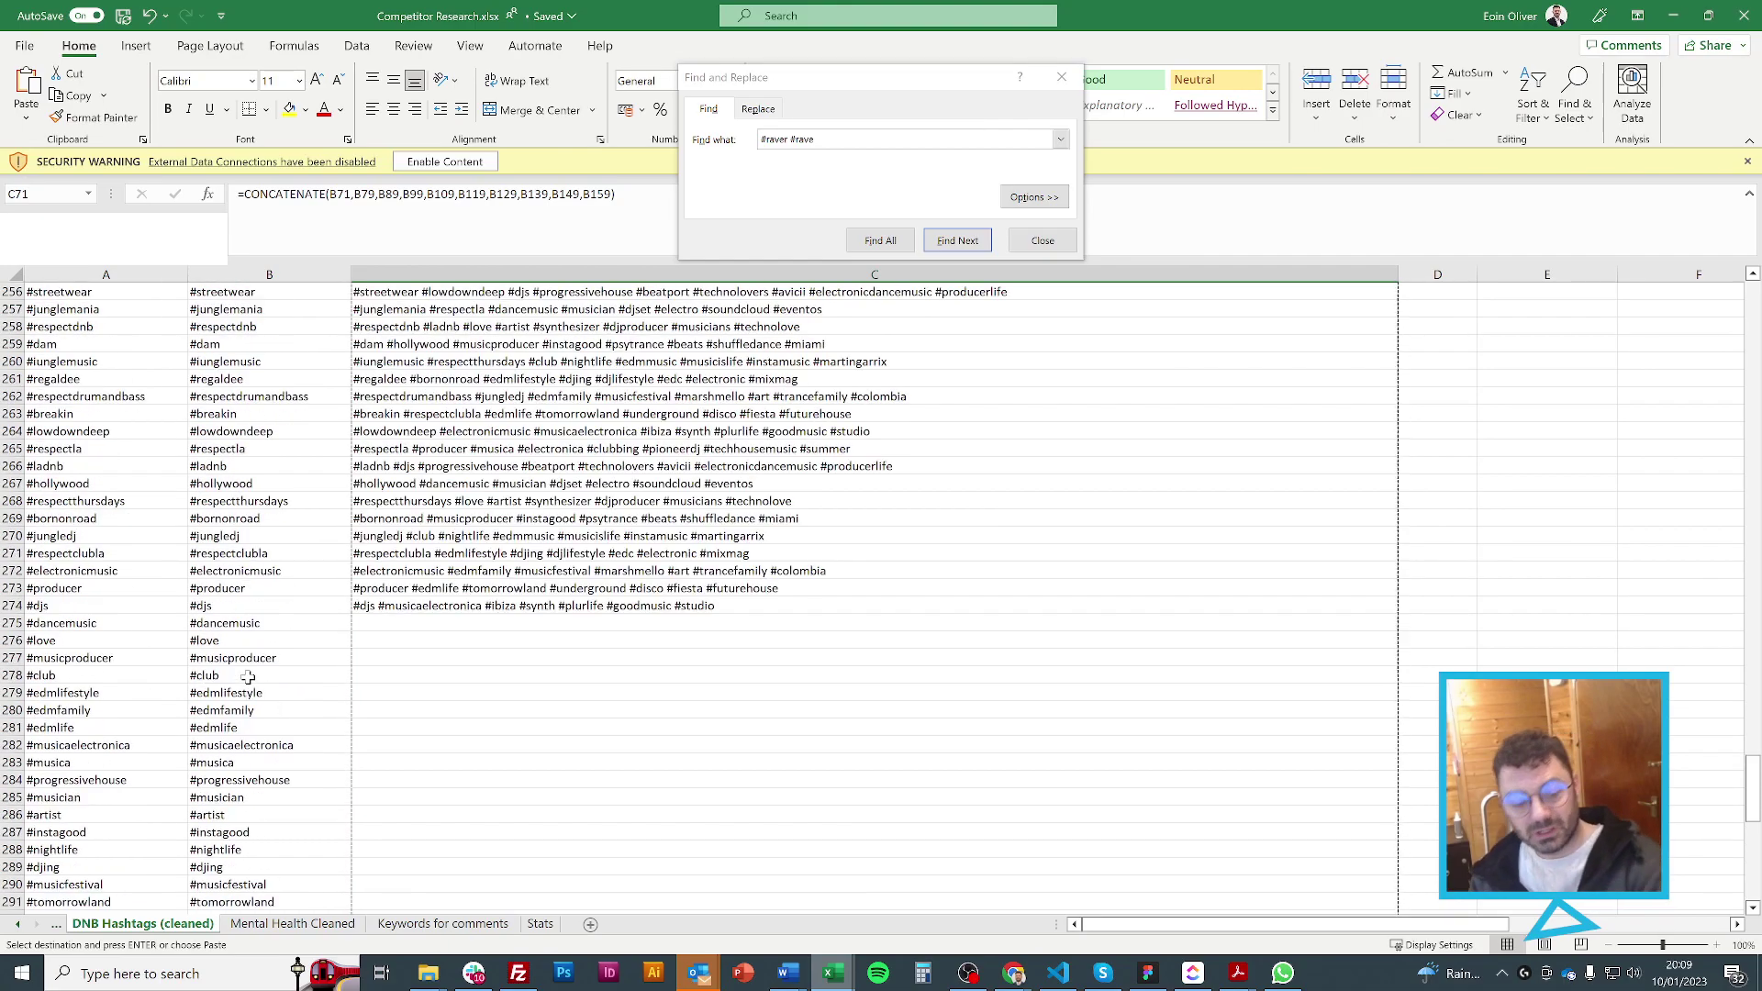
{"action": "scroll", "coordinate": [246, 677], "scroll_direction": "up", "scroll_amount": 20}
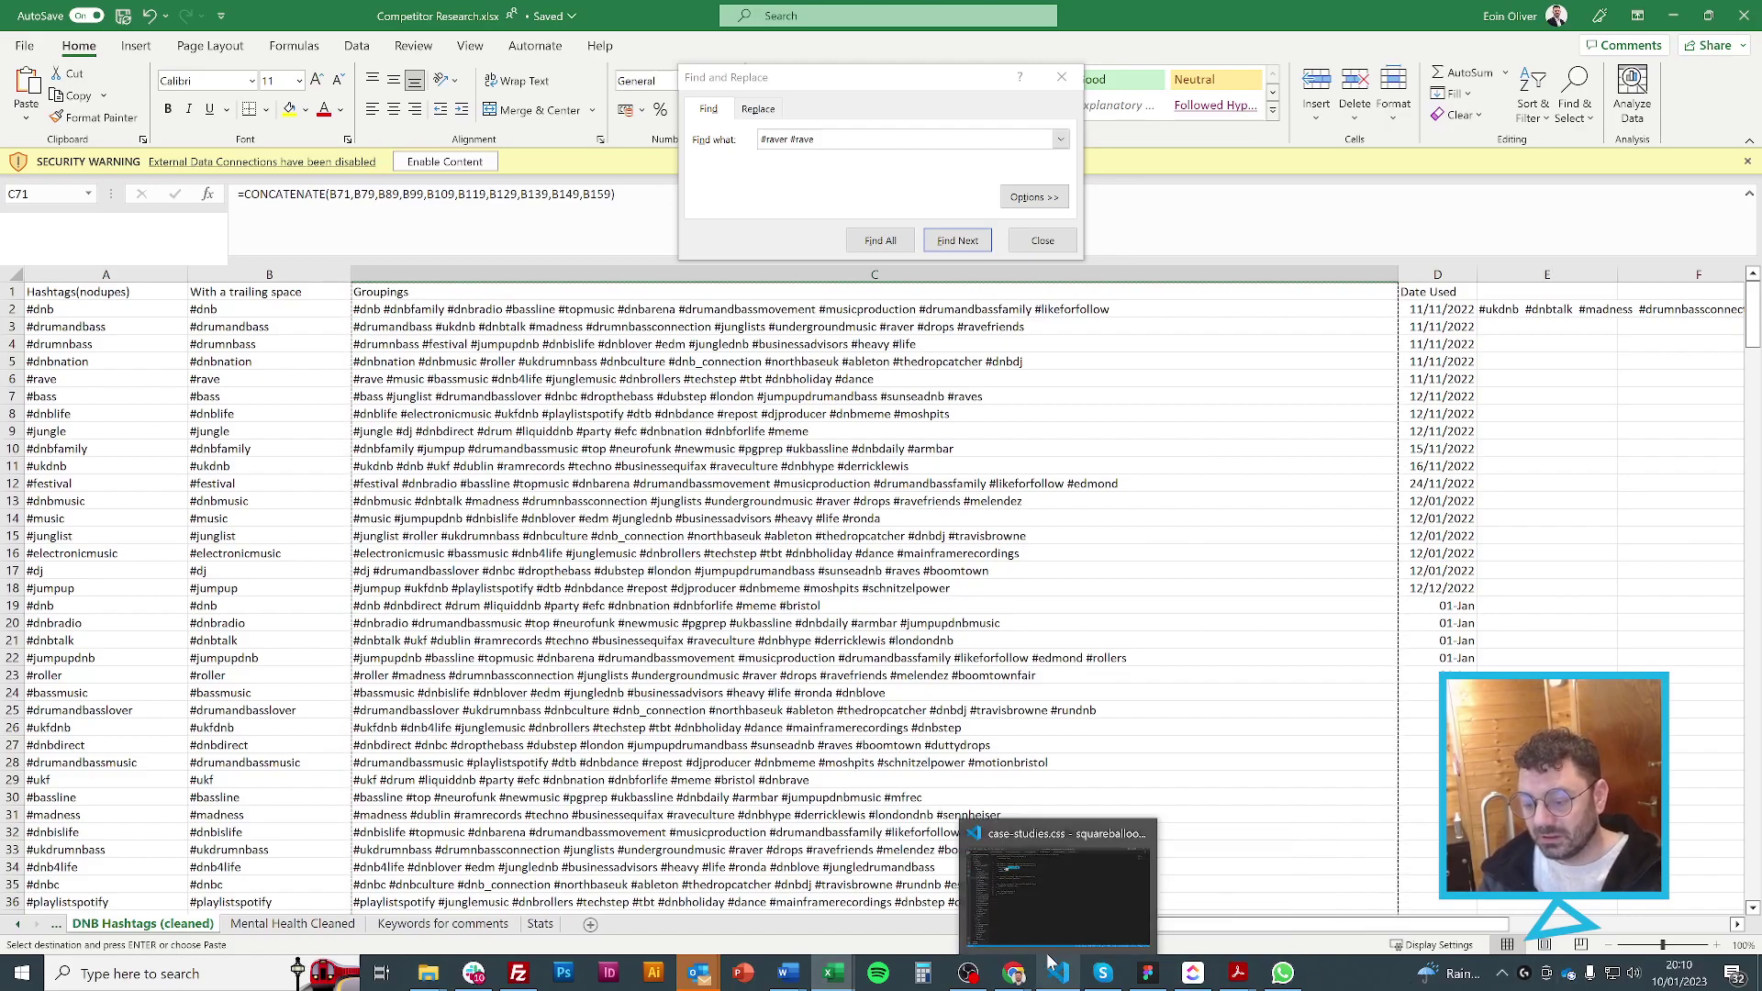
Return to the 'MC Subliminal on the mic' post in Chrome and view its insights
{"action": "mouse_move", "coordinate": [1019, 974]}
{"action": "left_click", "coordinate": [977, 881]}
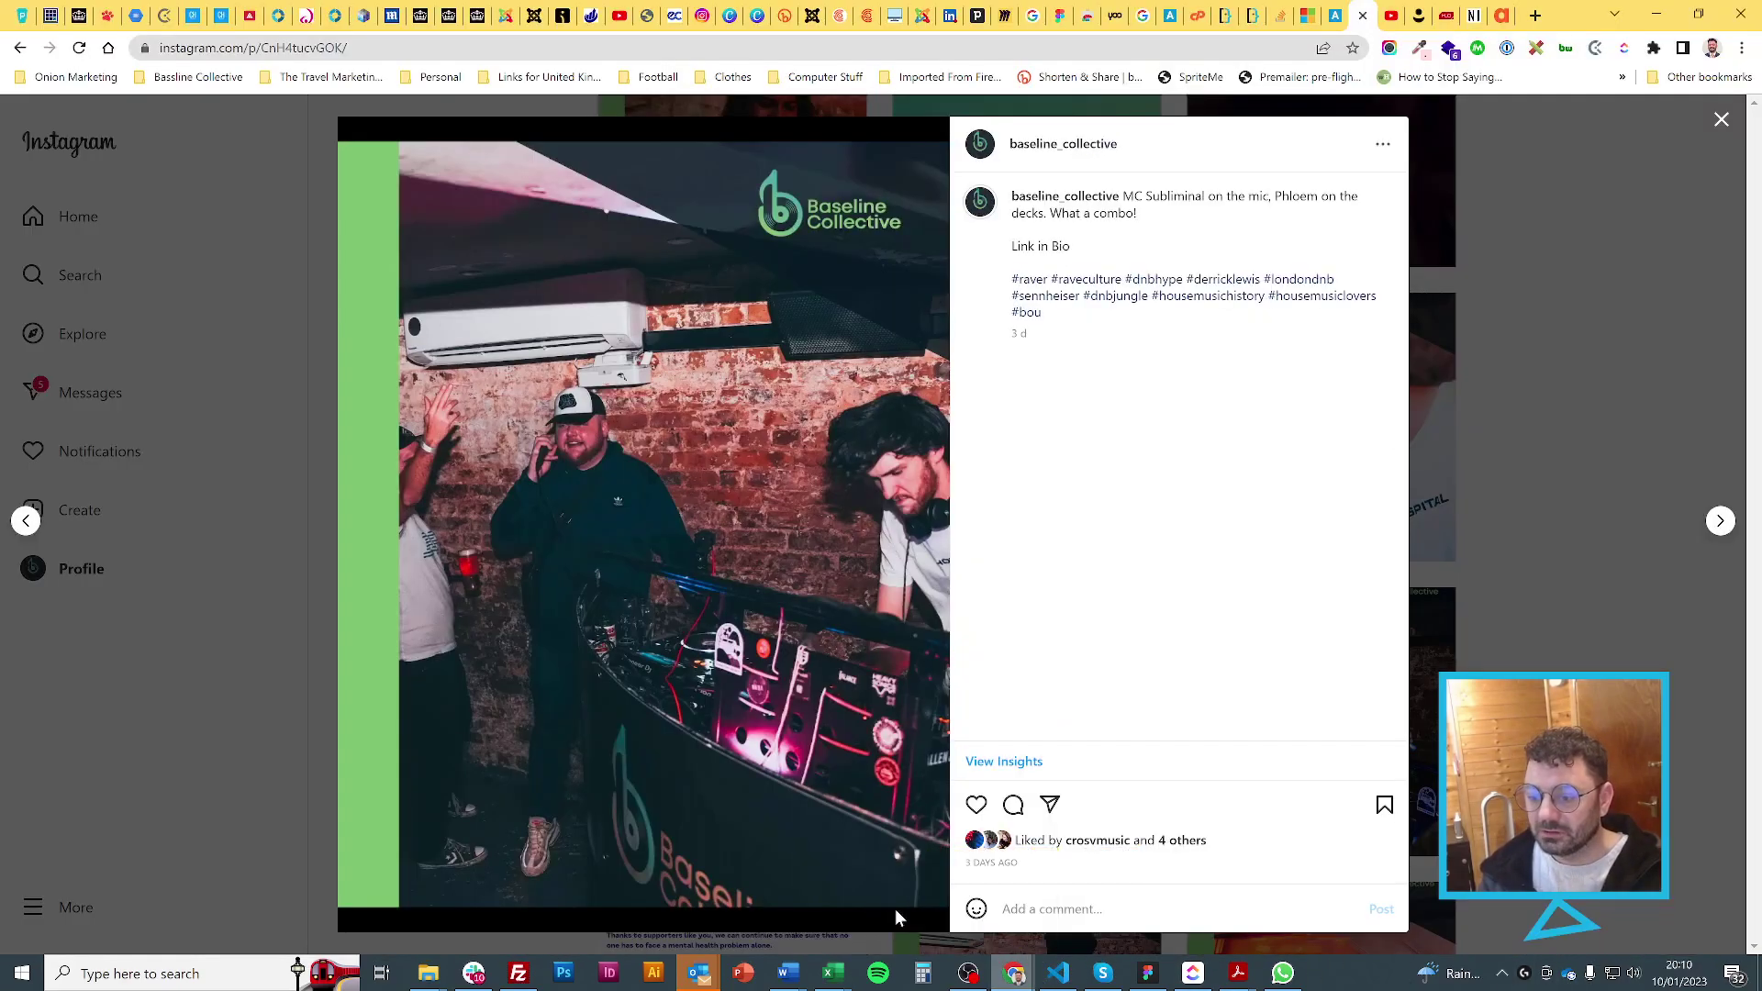
{"action": "left_click", "coordinate": [1004, 762]}
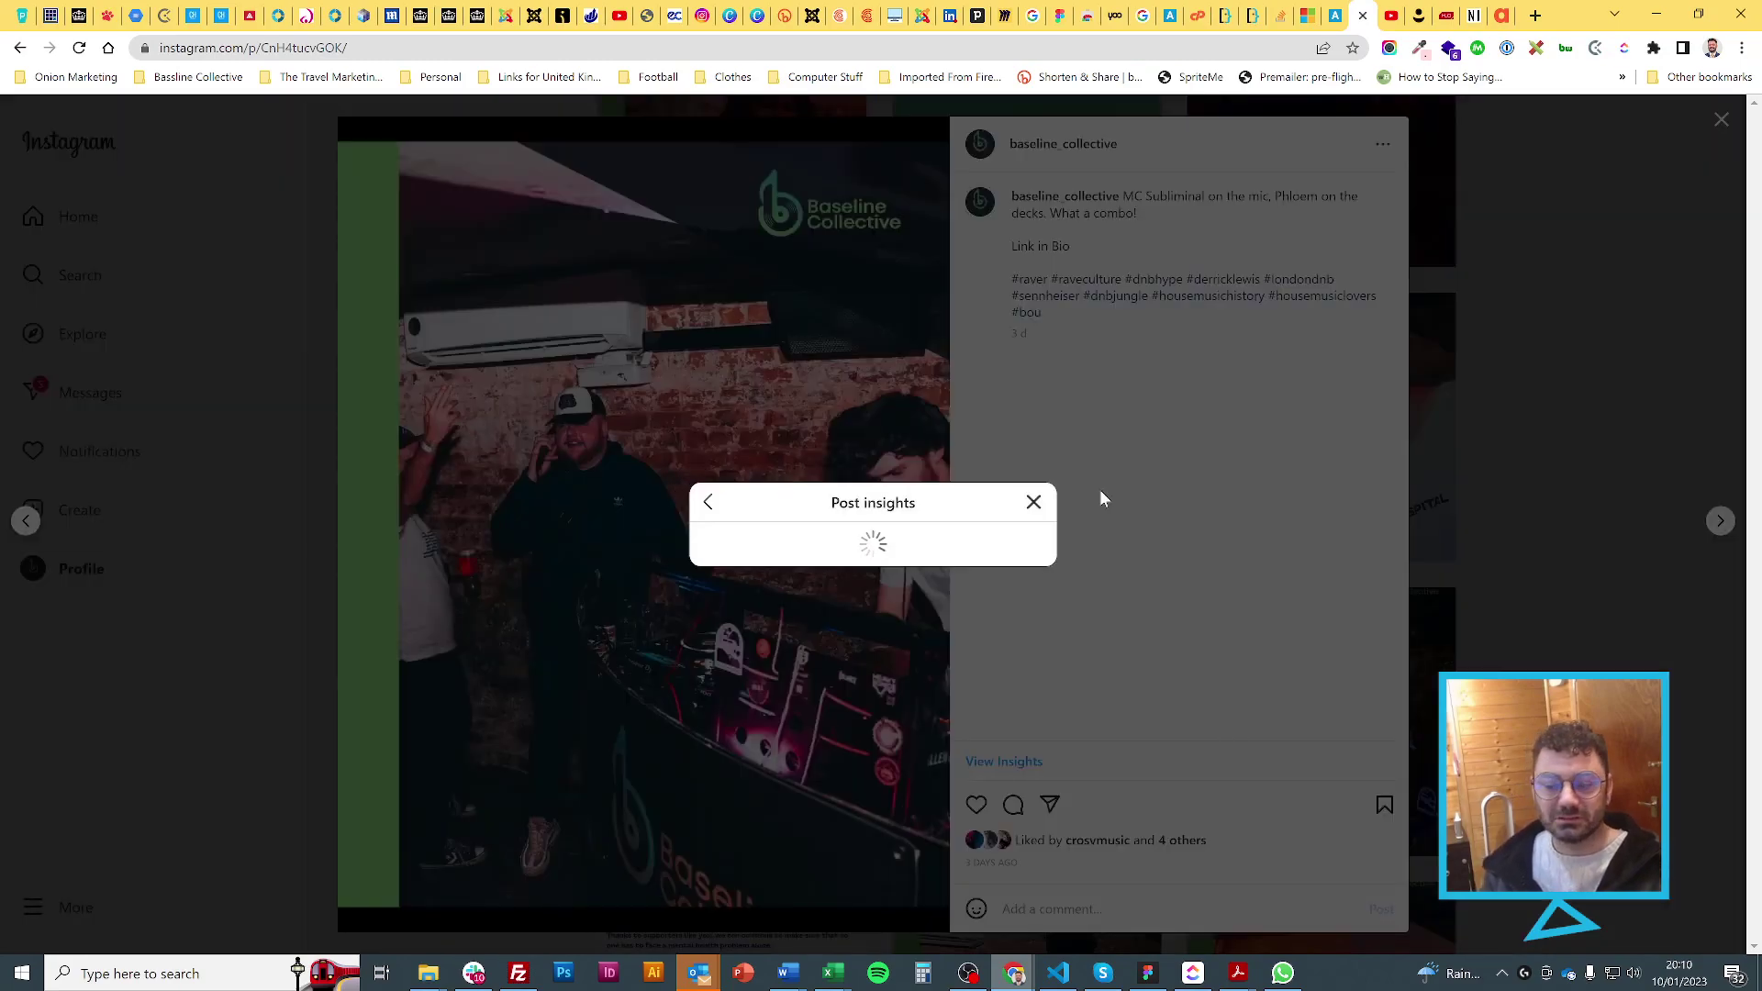